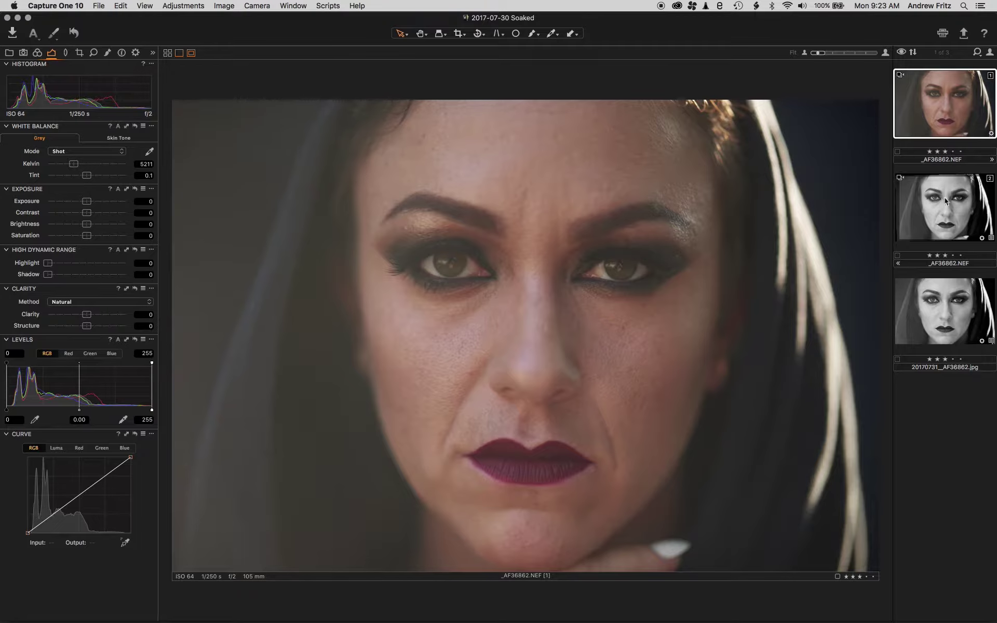
- Compare the colour original, its black-and-white variant and the finished JPEG, ending on the colour original
{"action": "left_click", "coordinate": [9, 52]}
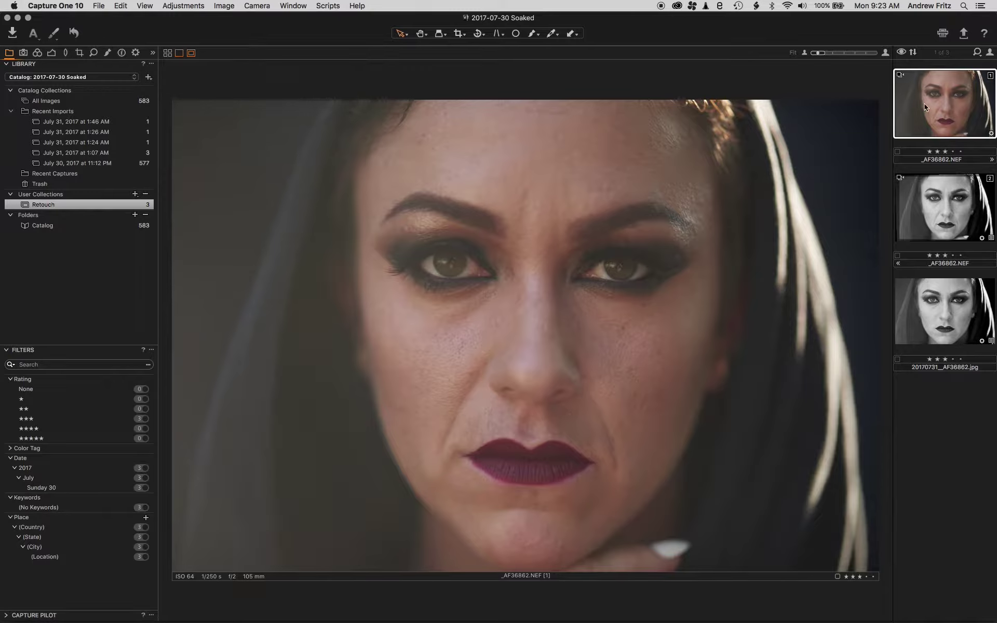
{"action": "left_click", "coordinate": [941, 217]}
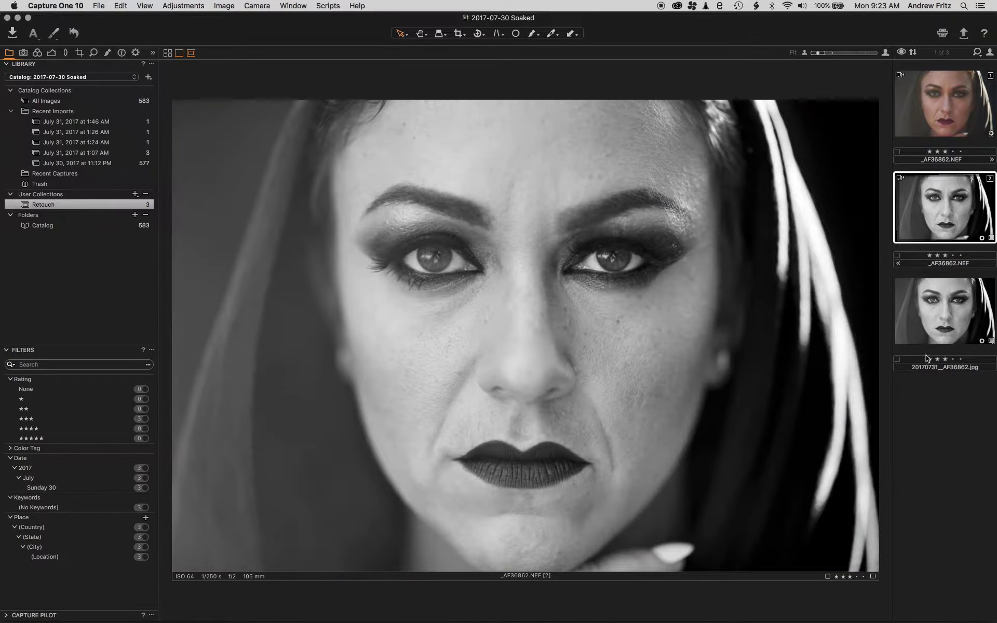
{"action": "left_click", "coordinate": [931, 312]}
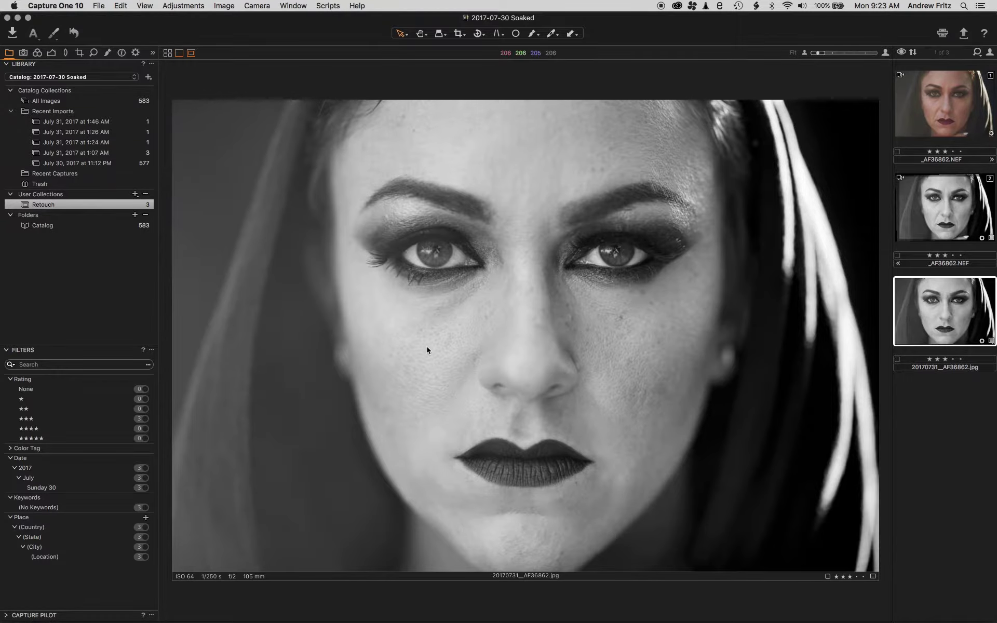
{"action": "left_click", "coordinate": [942, 110]}
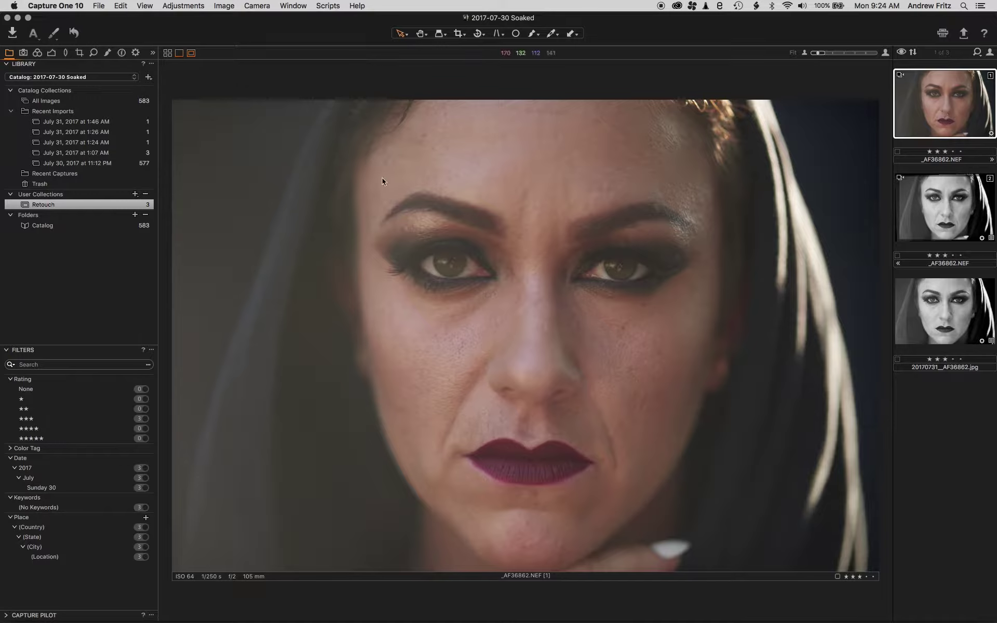
- Apply the built-in style B&W - Portrait 1 to the colour original
{"action": "left_click", "coordinate": [153, 52]}
{"action": "left_click", "coordinate": [179, 81]}
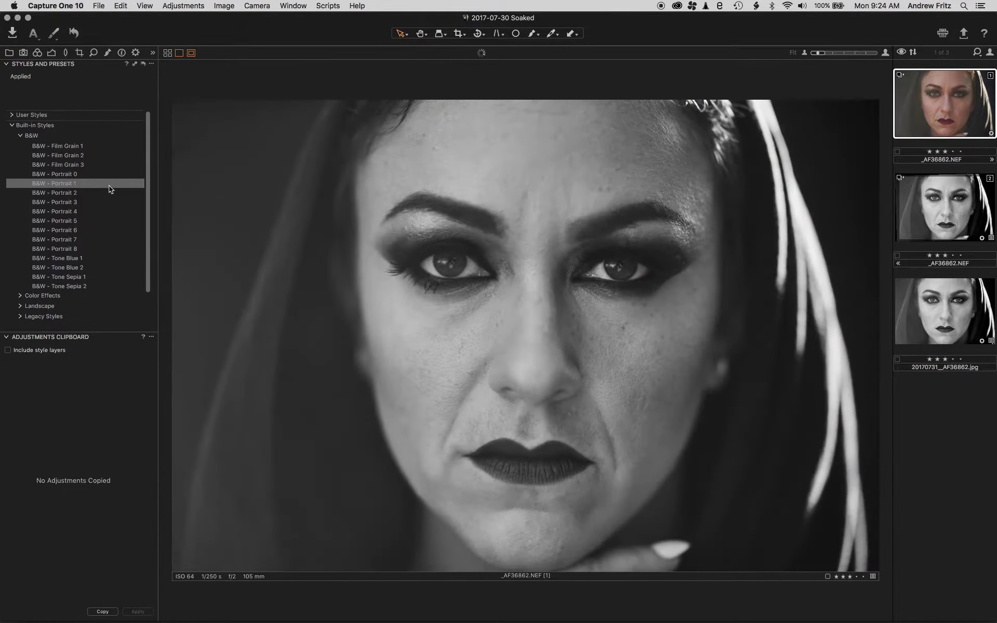
{"action": "left_click", "coordinate": [109, 185]}
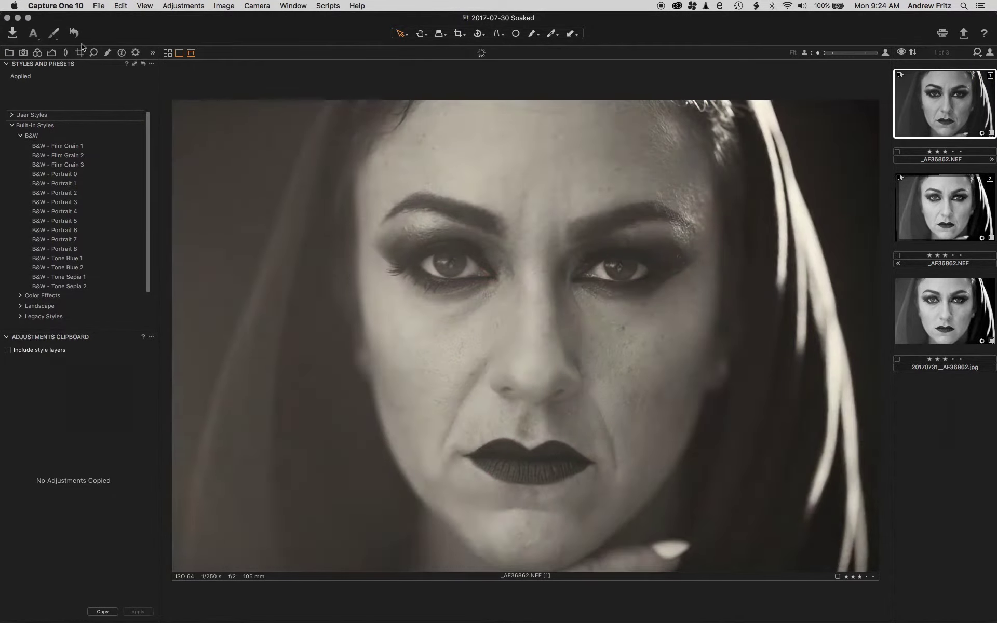
{"action": "left_click", "coordinate": [152, 53]}
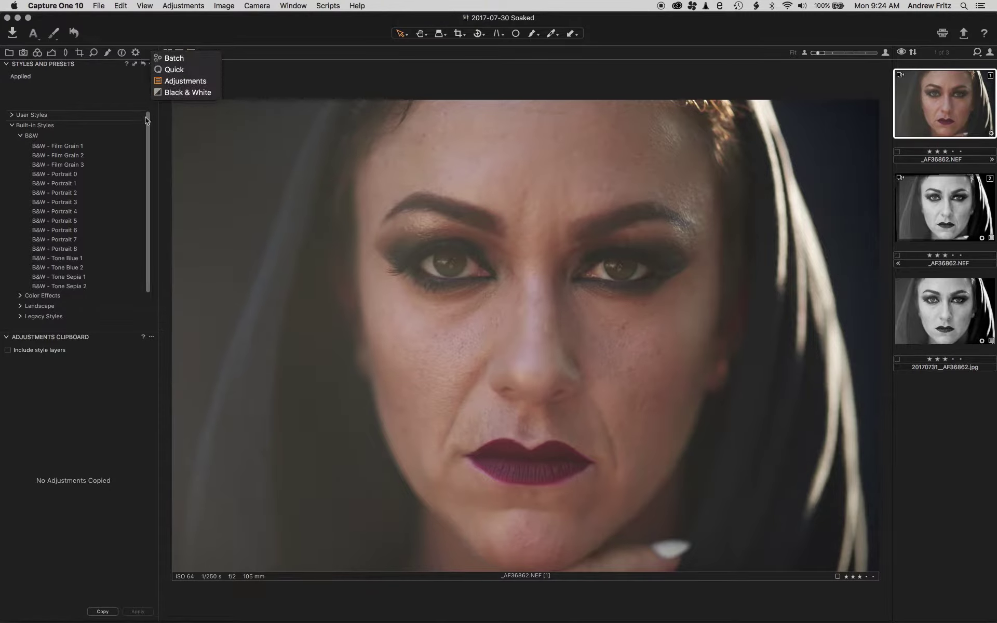
{"action": "left_click", "coordinate": [69, 114]}
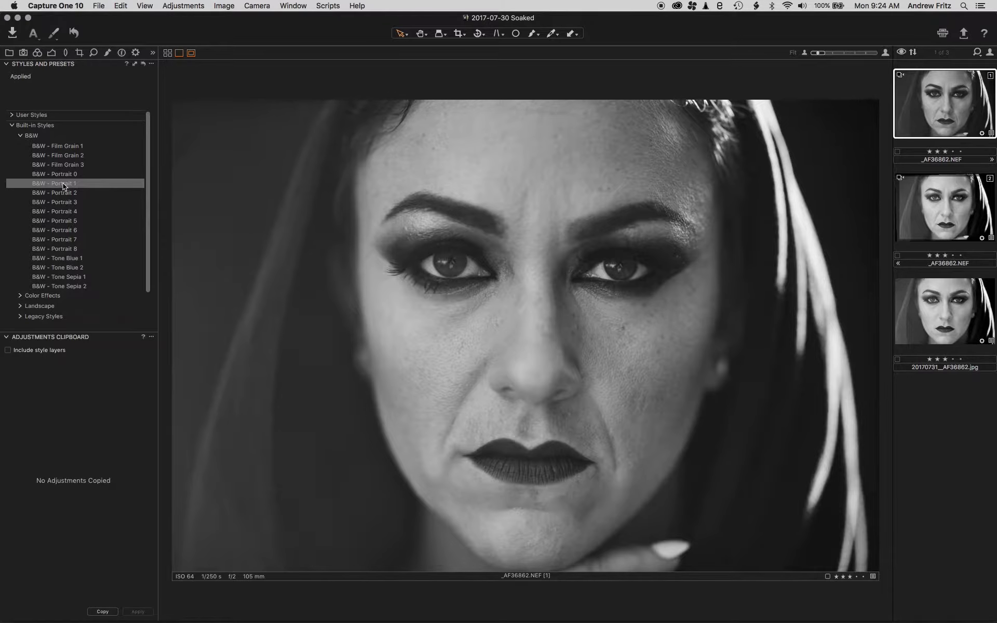
{"action": "left_click", "coordinate": [63, 182]}
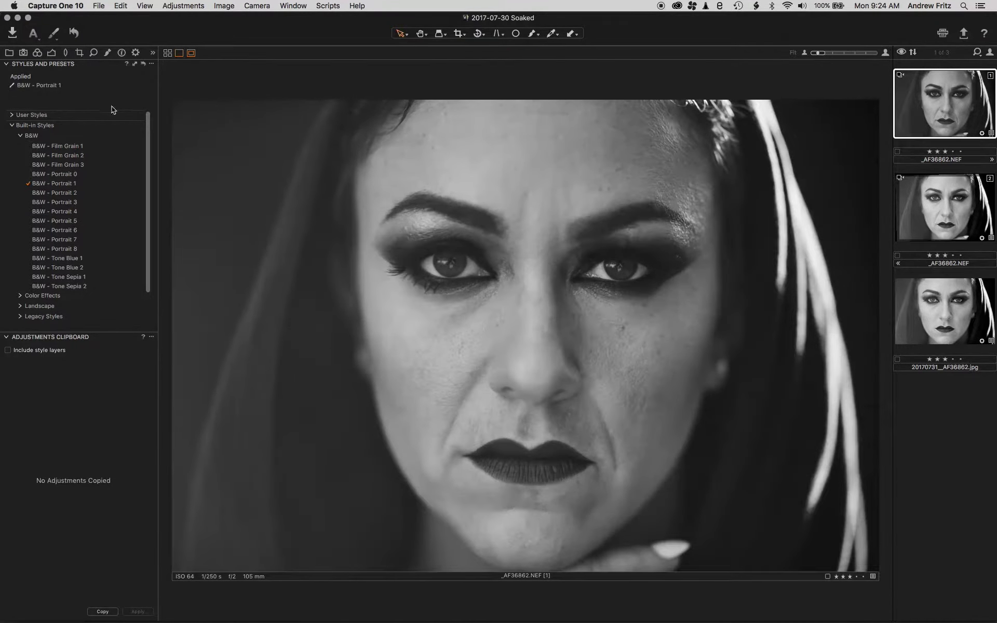
- Examine the black-and-white, exposure, levels and curve settings that the applied style uses
{"action": "left_click", "coordinate": [38, 54]}
{"action": "left_click", "coordinate": [152, 52]}
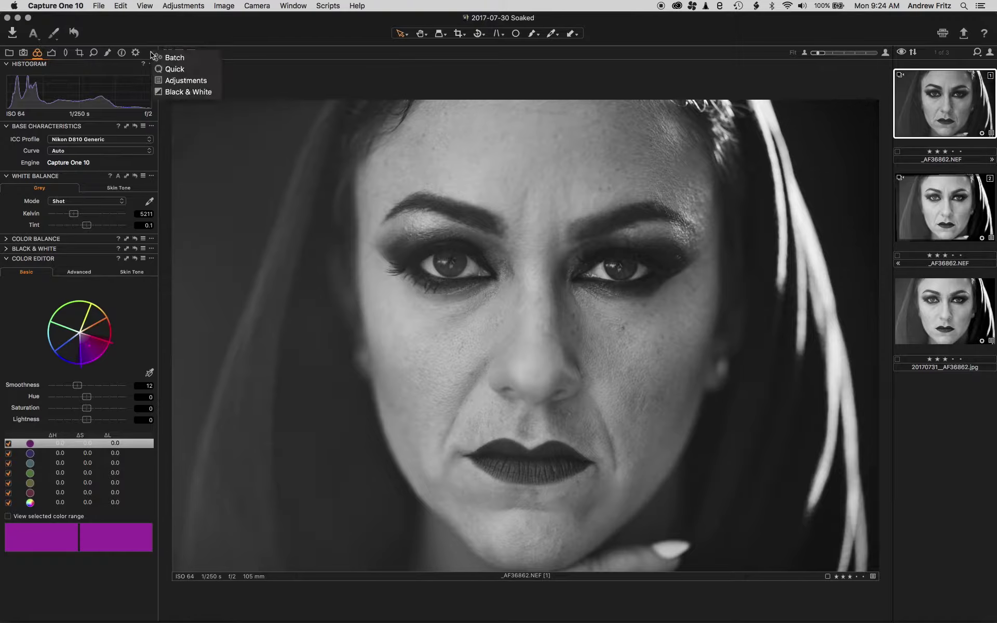
{"action": "left_click", "coordinate": [187, 92]}
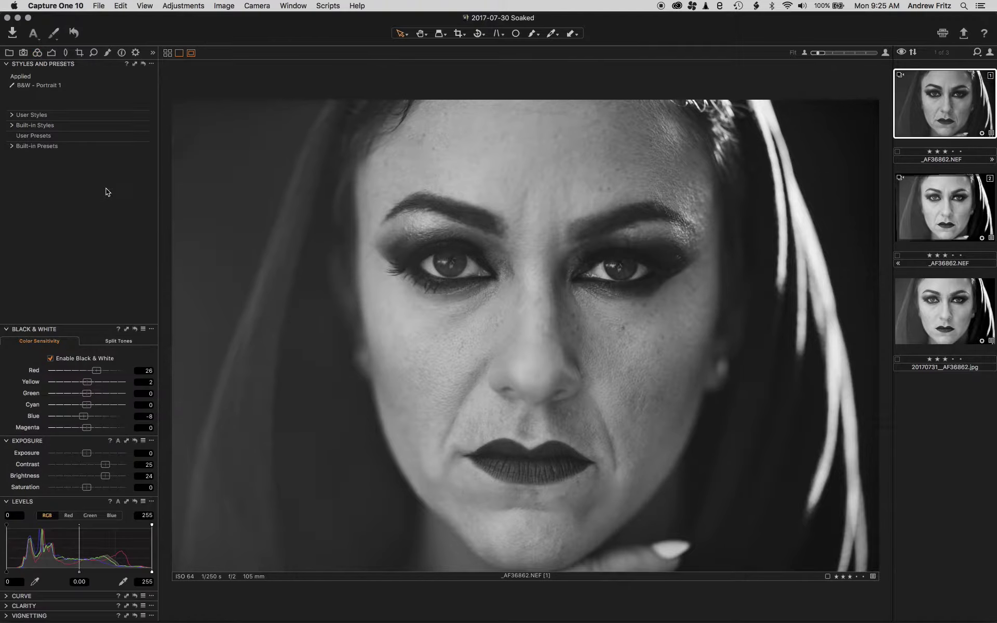
{"action": "left_click", "coordinate": [6, 64]}
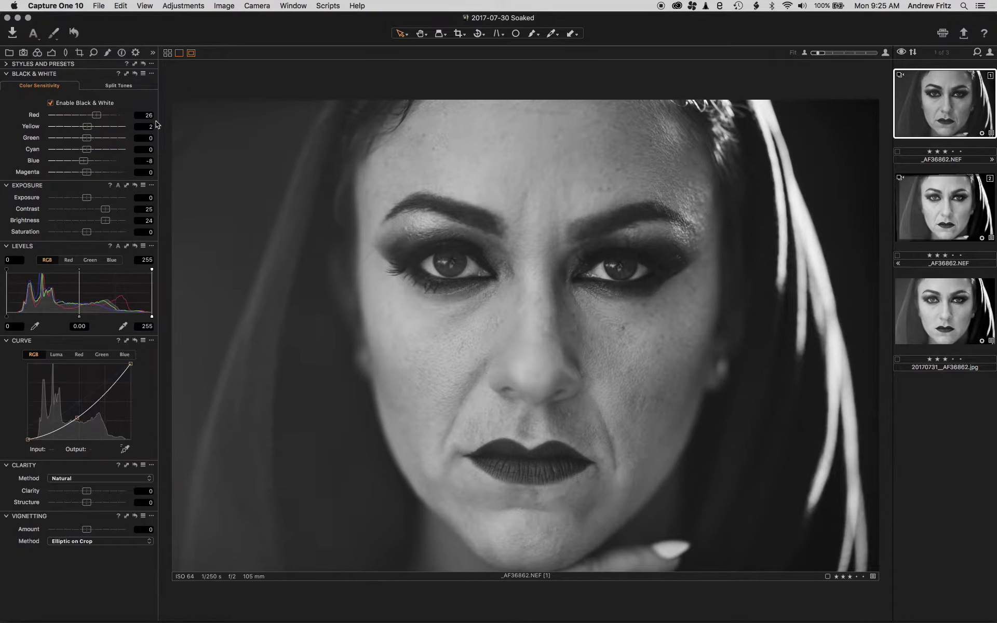
- Try a Red sensitivity of 2 in the black-and-white conversion and undo that change
{"action": "left_click", "coordinate": [36, 53]}
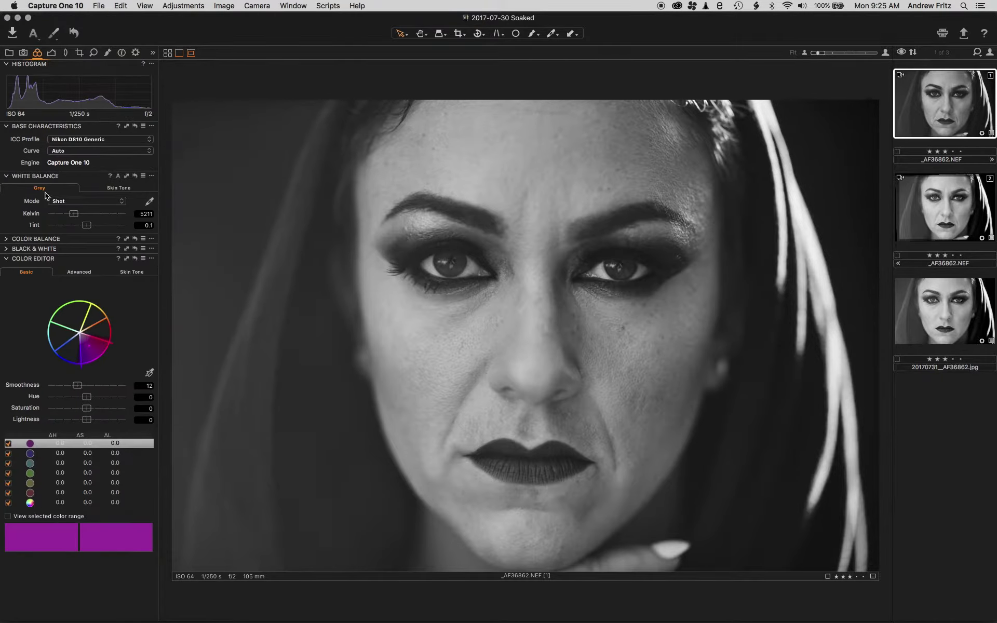
{"action": "left_click", "coordinate": [7, 248]}
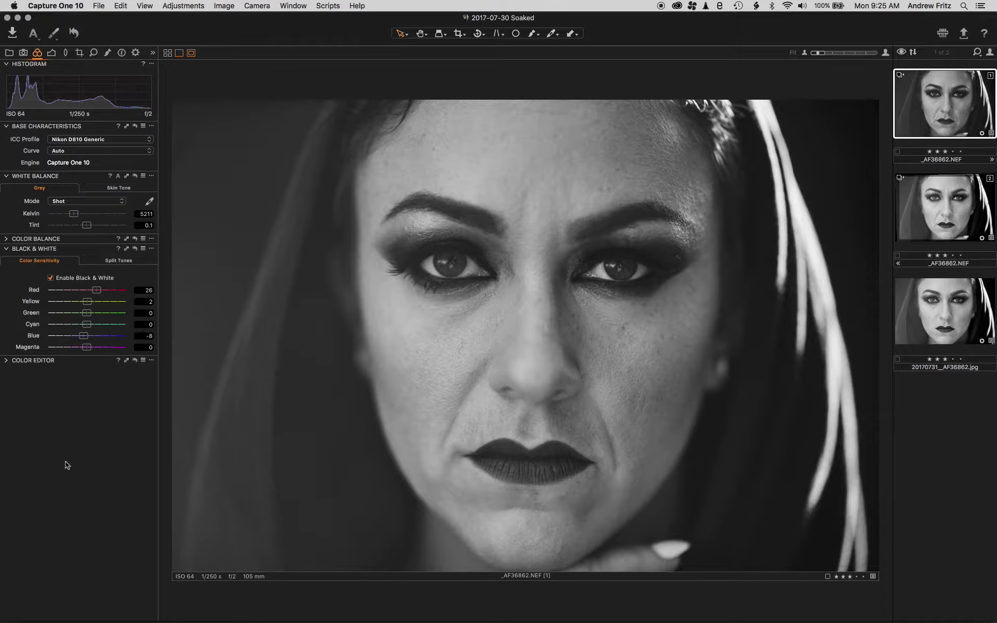
{"action": "left_click_drag", "start_coordinate": [101, 293], "coordinate": [86, 294]}
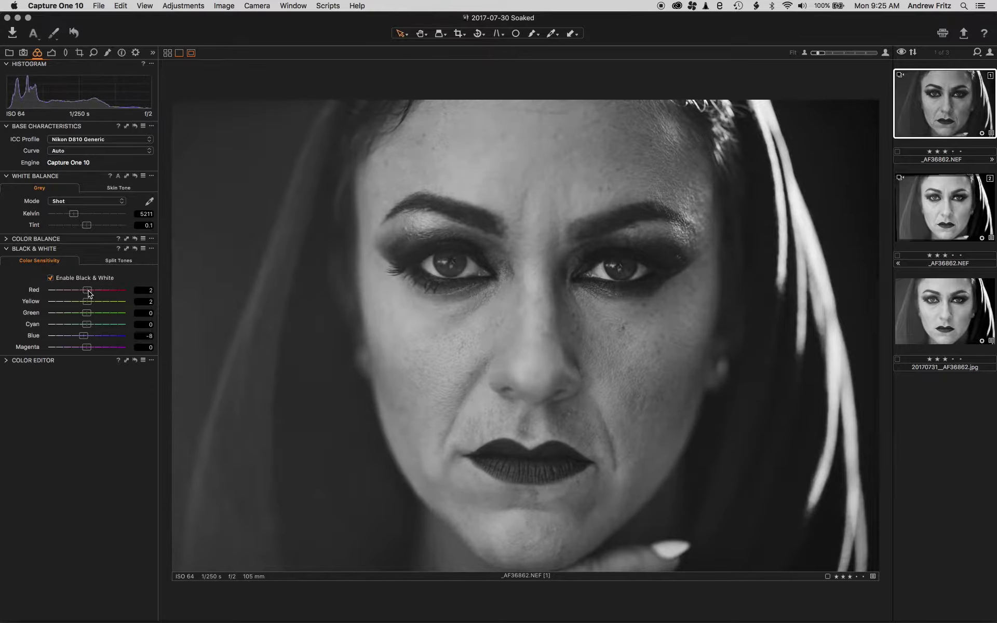
{"action": "key", "text": "super+z"}
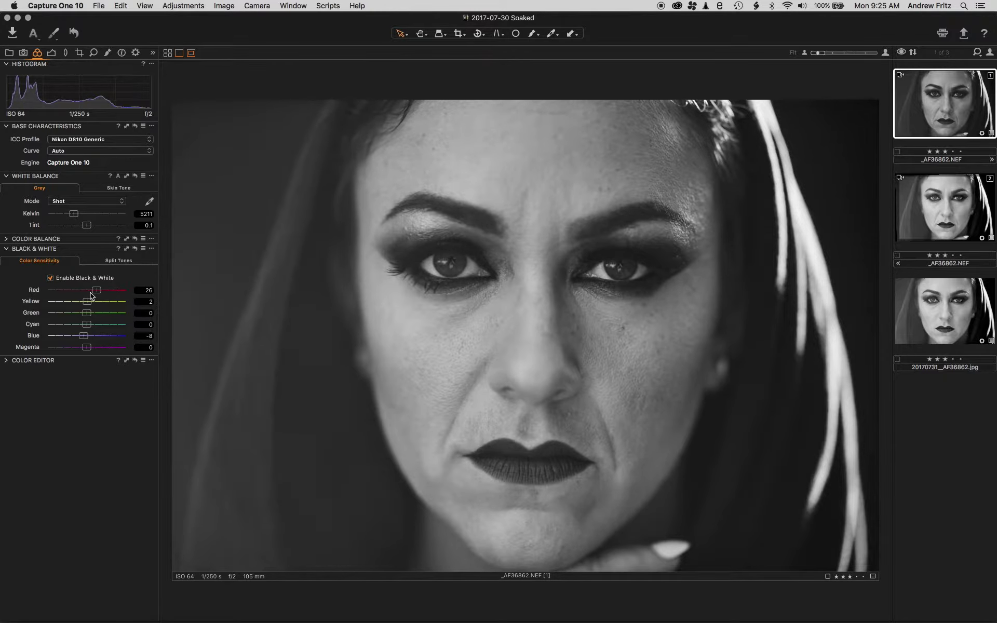
- Set the white balance colour temperature to 4945 Kelvin
{"action": "left_click", "coordinate": [51, 55]}
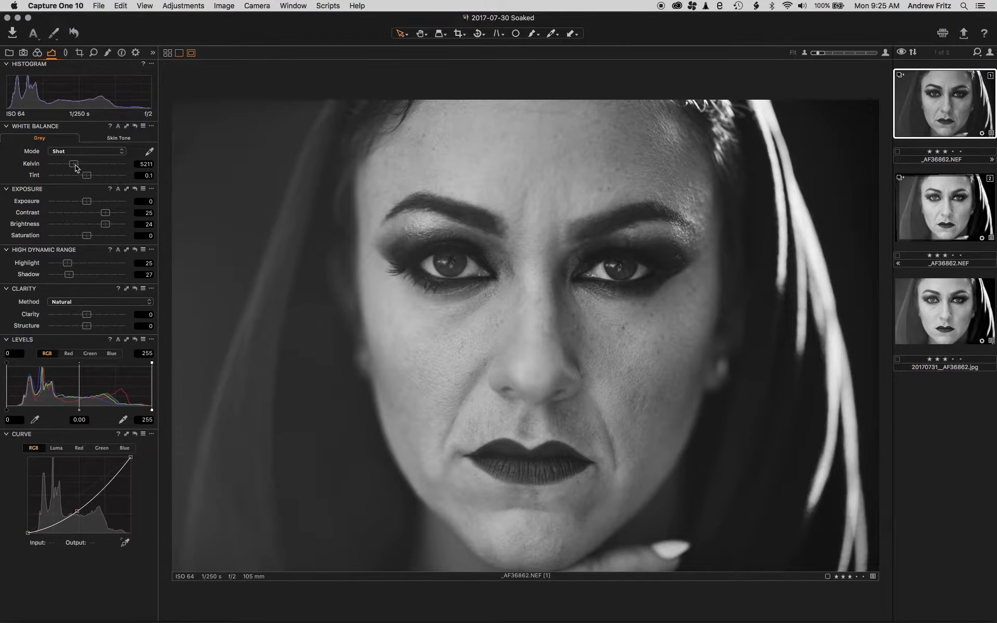
{"action": "mouse_move", "coordinate": [74, 165]}
{"action": "left_mouse_down"}
{"action": "mouse_move", "coordinate": [96, 165]}
{"action": "mouse_move", "coordinate": [35, 154]}
{"action": "mouse_move", "coordinate": [73, 166]}
{"action": "left_mouse_up"}
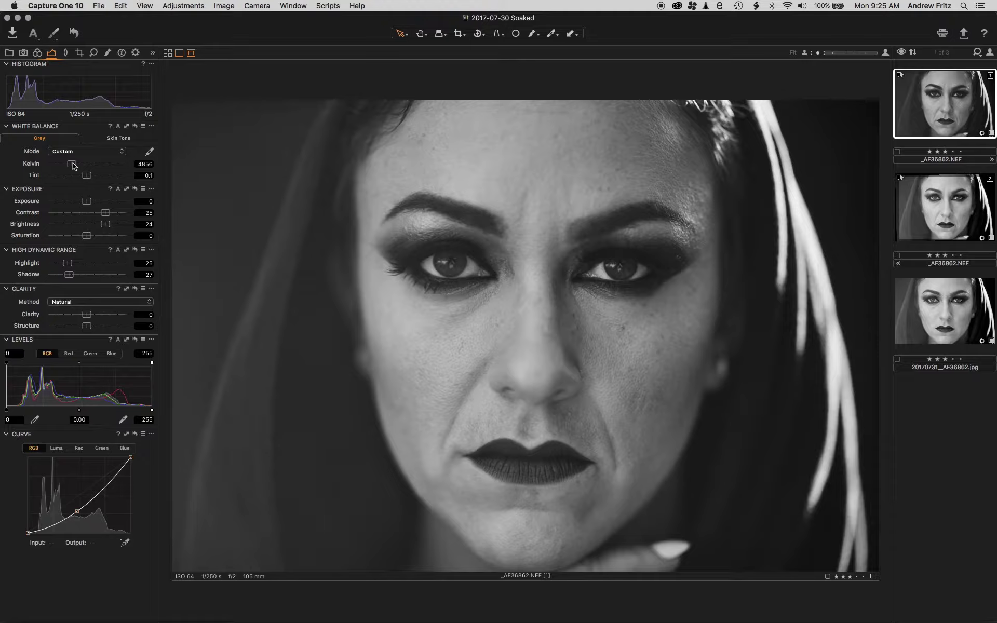
{"action": "left_click_drag", "start_coordinate": [74, 166], "coordinate": [73, 165]}
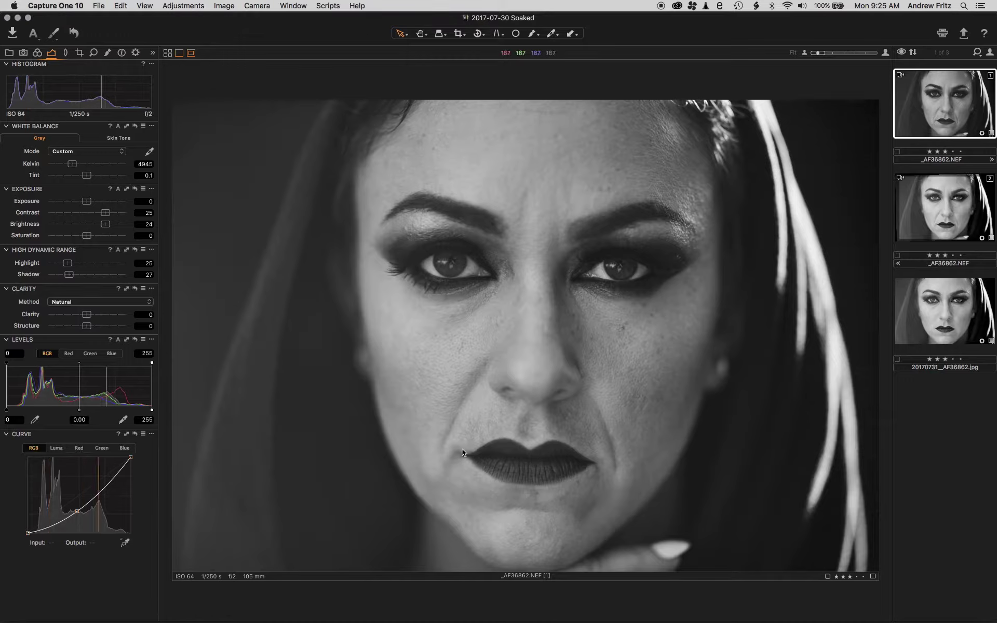
- Set the exposure to 0.8, and try the automatic adjustments before undoing them
{"action": "left_click_drag", "start_coordinate": [87, 200], "coordinate": [95, 203]}
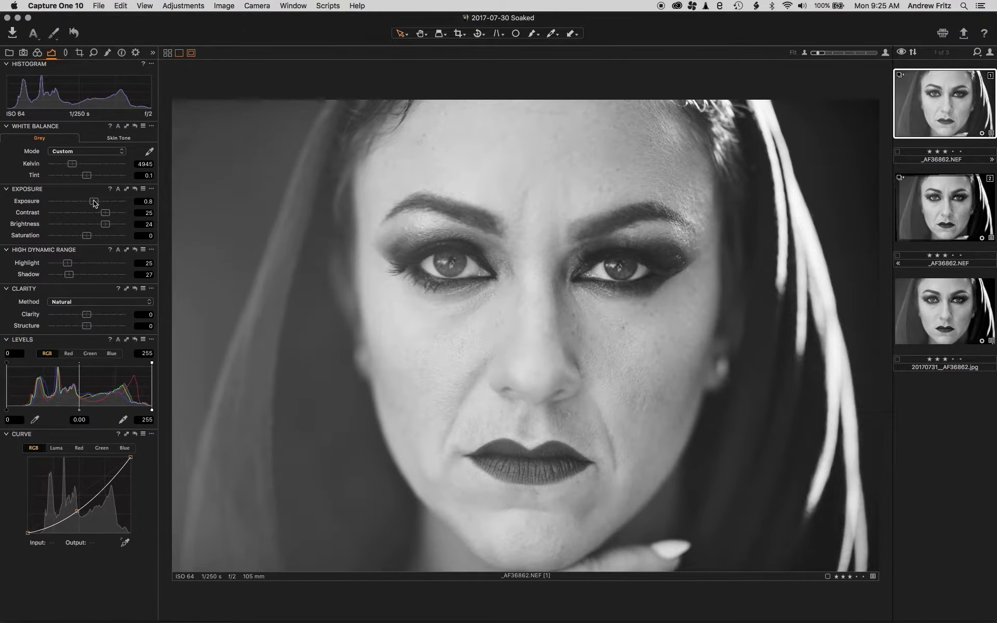
{"action": "key", "text": "super+l"}
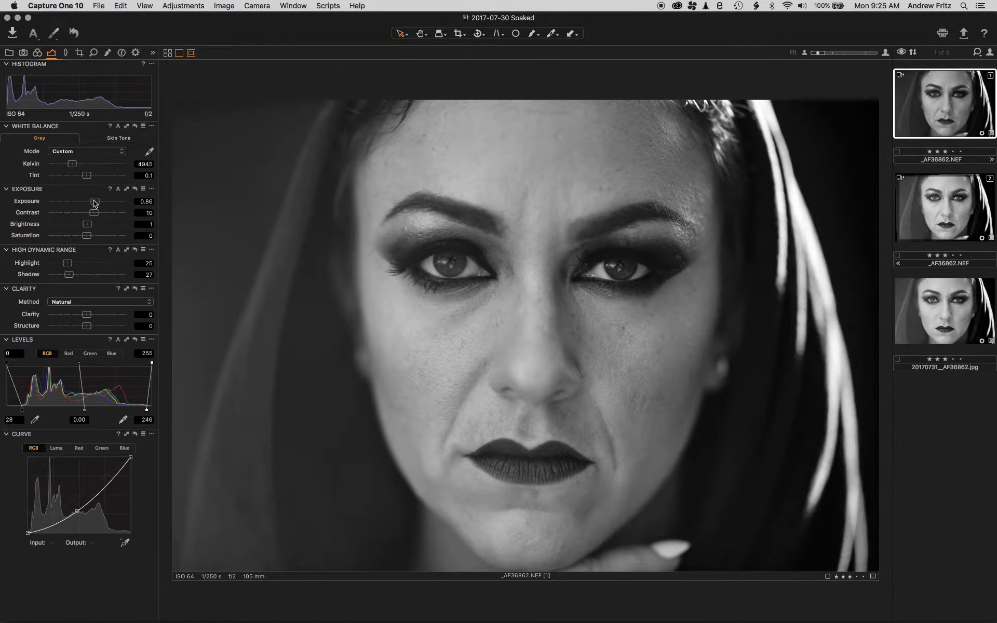
{"action": "key", "text": "super+z"}
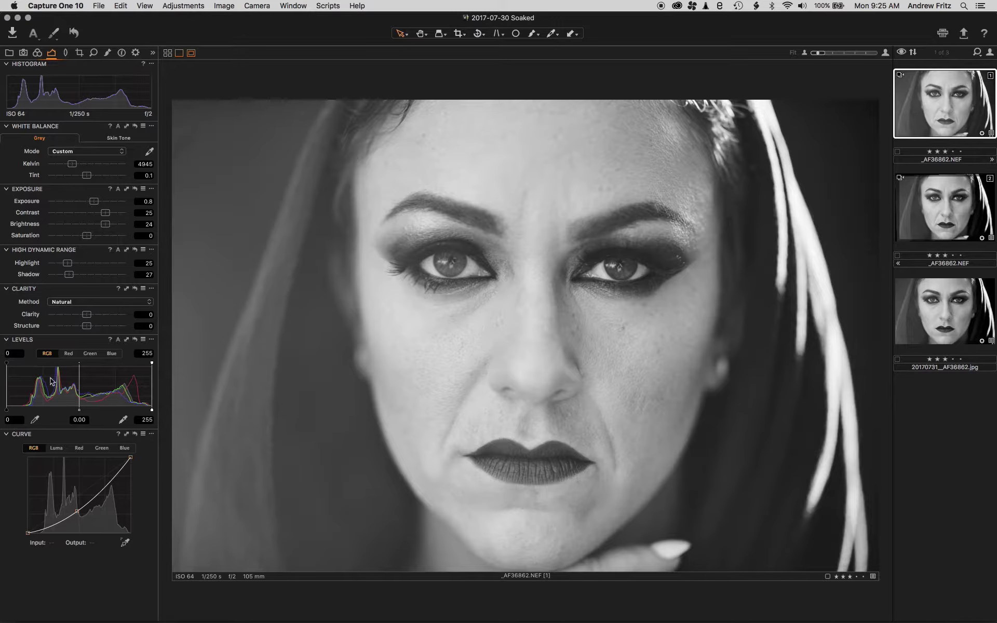
- Set the RGB levels to a shadow point of 37, a highlight point of 246 and a midtone of -0.16
{"action": "left_click_drag", "start_coordinate": [7, 412], "coordinate": [32, 415]}
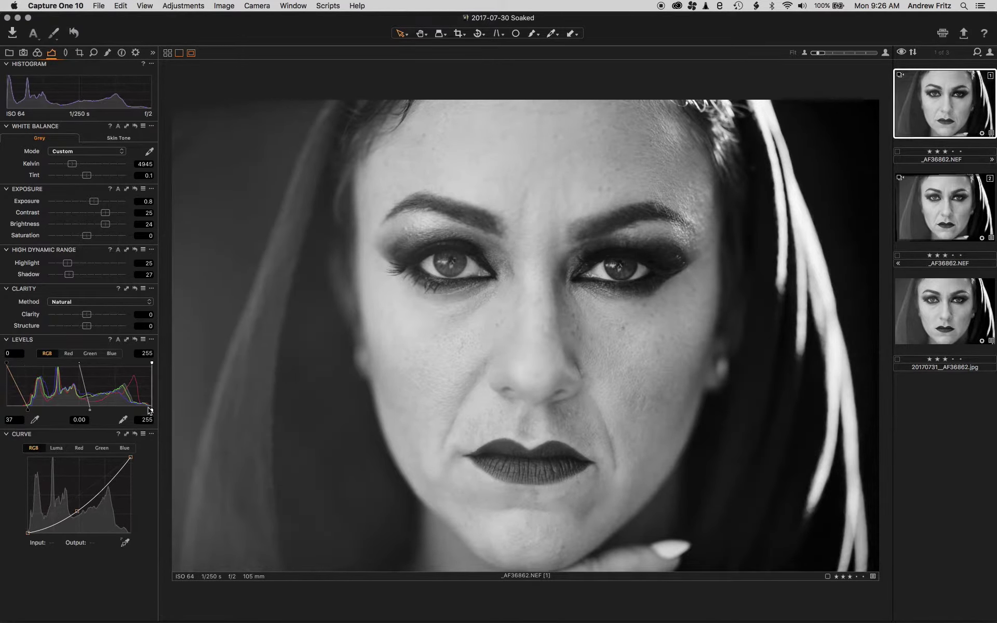
{"action": "left_click_drag", "start_coordinate": [152, 410], "coordinate": [146, 410]}
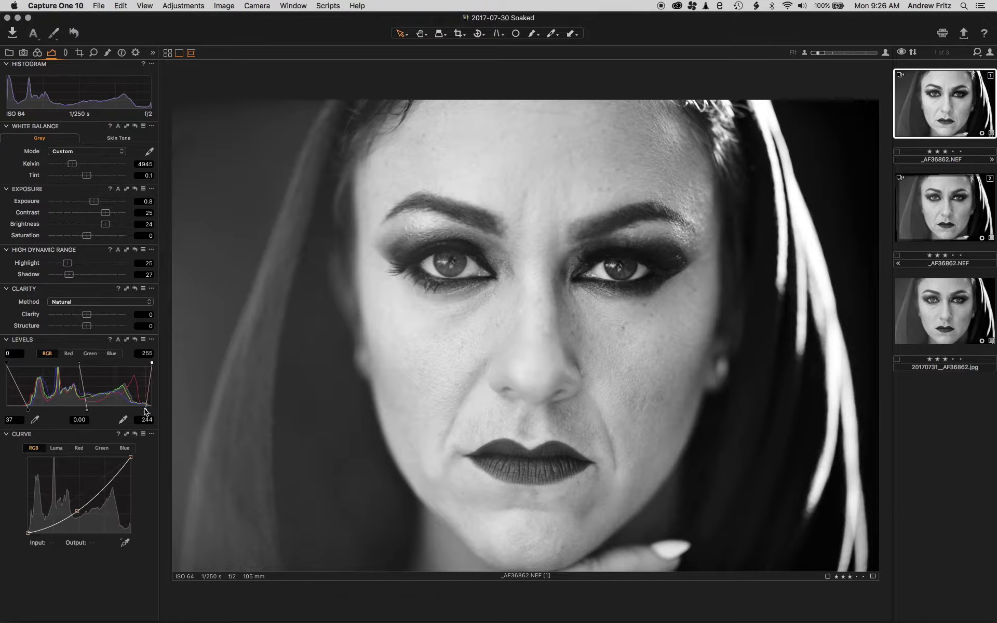
{"action": "left_click_drag", "start_coordinate": [146, 409], "coordinate": [149, 411]}
{"action": "mouse_move", "coordinate": [87, 410]}
{"action": "left_mouse_down"}
{"action": "mouse_move", "coordinate": [61, 405]}
{"action": "mouse_move", "coordinate": [104, 408]}
{"action": "mouse_move", "coordinate": [95, 408]}
{"action": "left_mouse_up"}
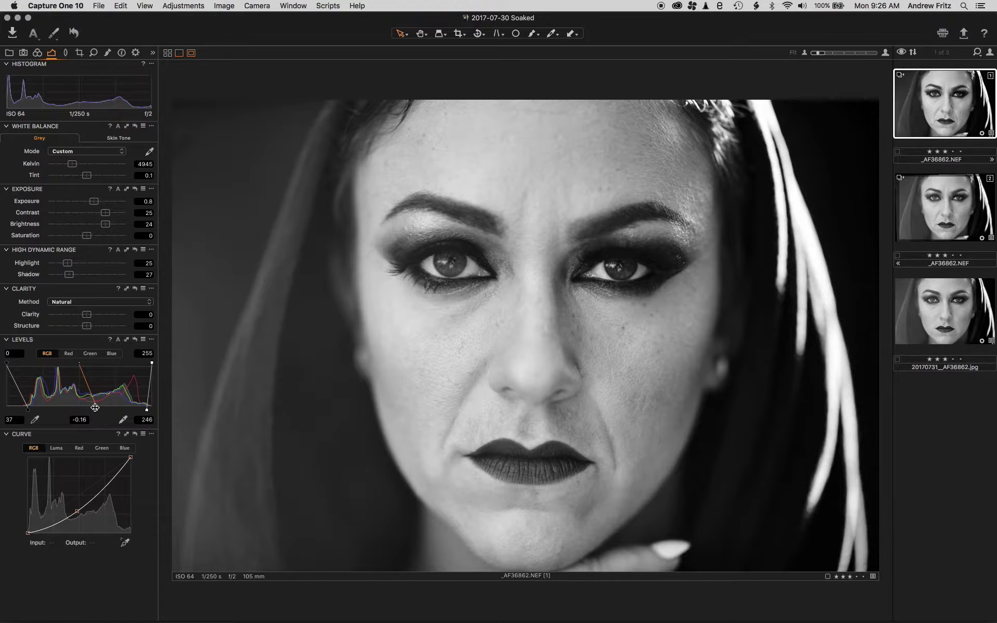
- Reset the levels midtone to about 0.00, comparing the portrait with its second variant before and after
{"action": "left_click", "coordinate": [958, 217]}
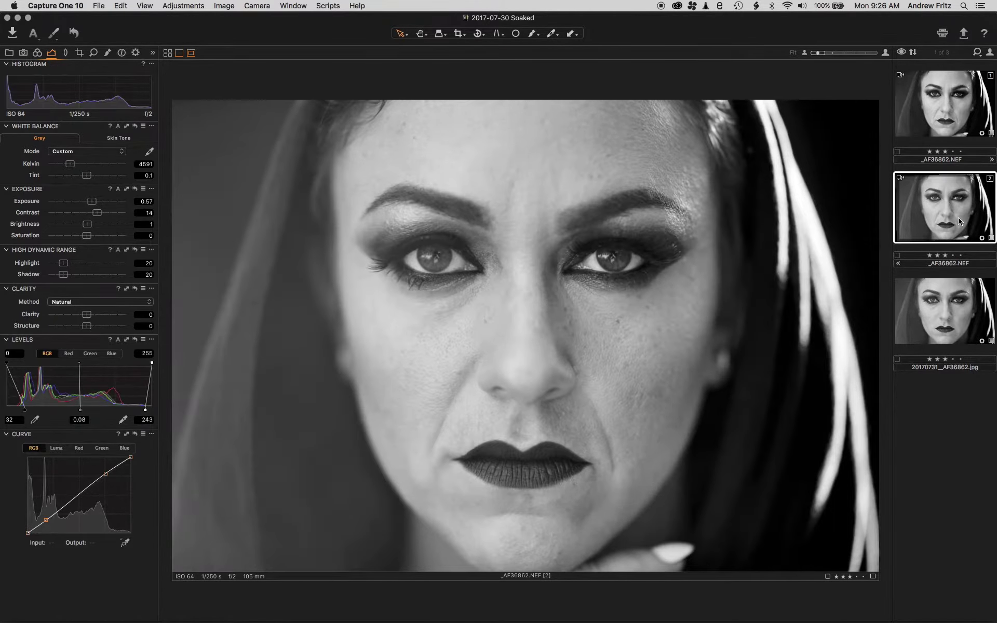
{"action": "left_click", "coordinate": [951, 118]}
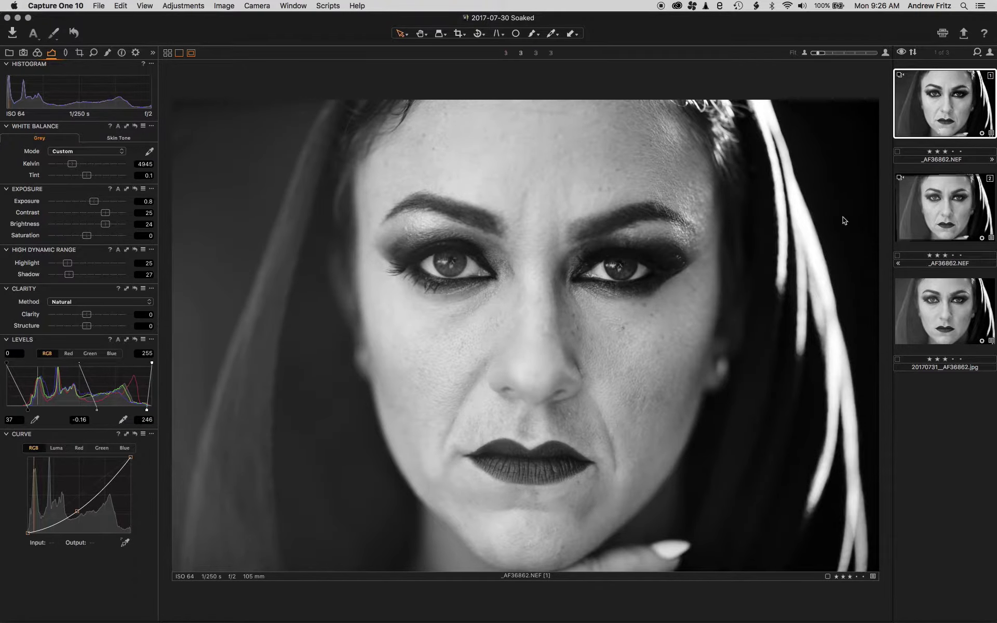
{"action": "left_click_drag", "start_coordinate": [96, 410], "coordinate": [87, 411]}
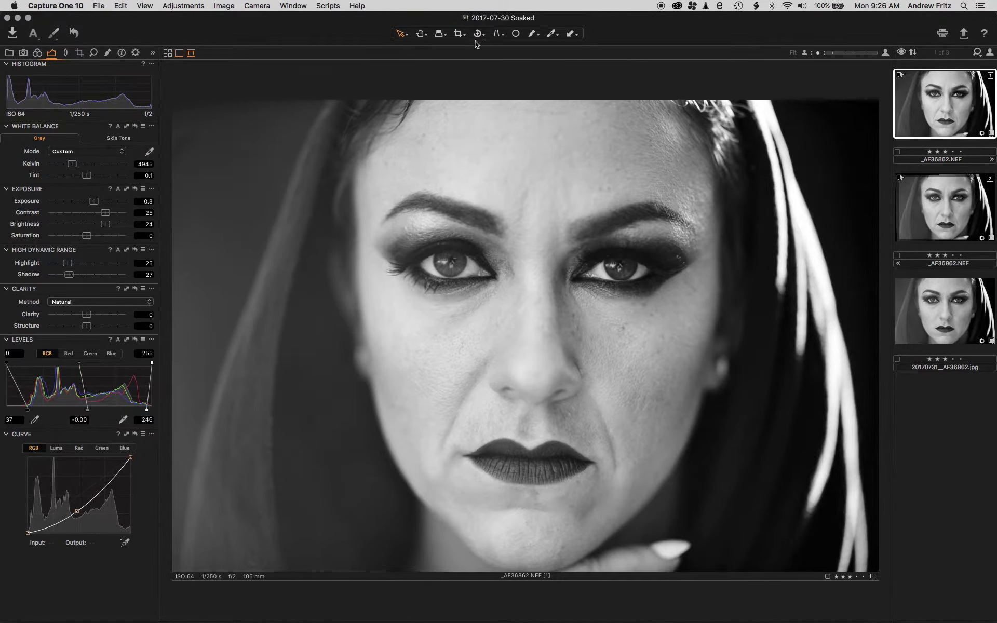
{"action": "left_click", "coordinate": [922, 210]}
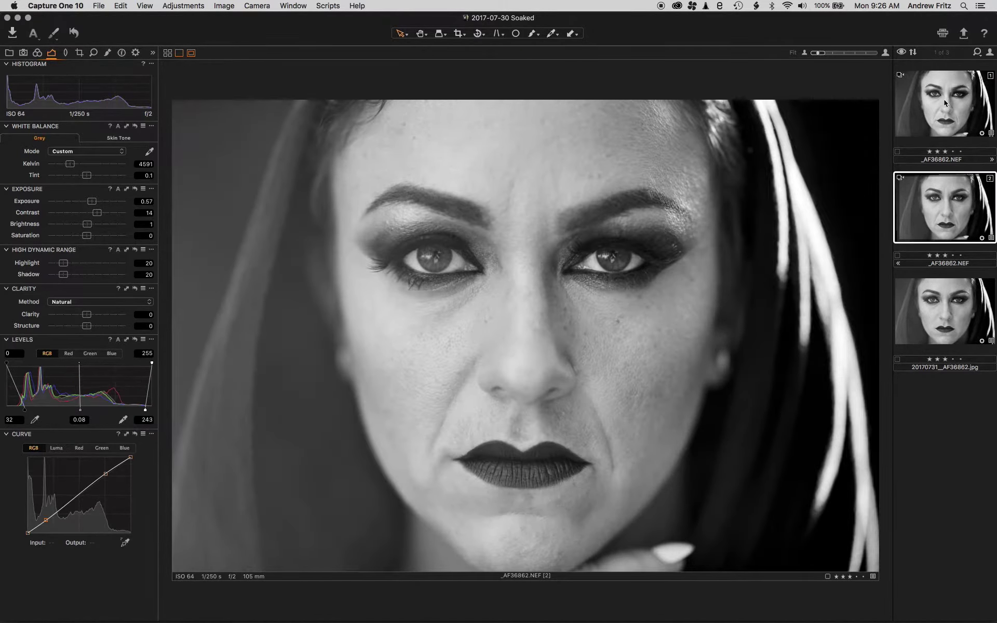
{"action": "left_click", "coordinate": [945, 103]}
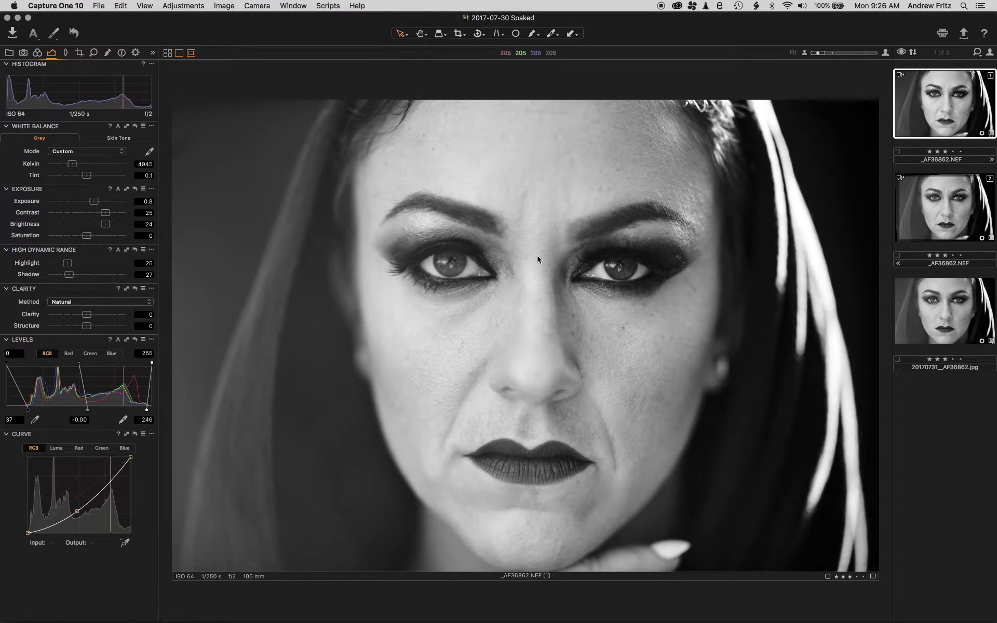
- Straighten the portrait along a line drawn from one pupil to the other
{"action": "left_click", "coordinate": [476, 35]}
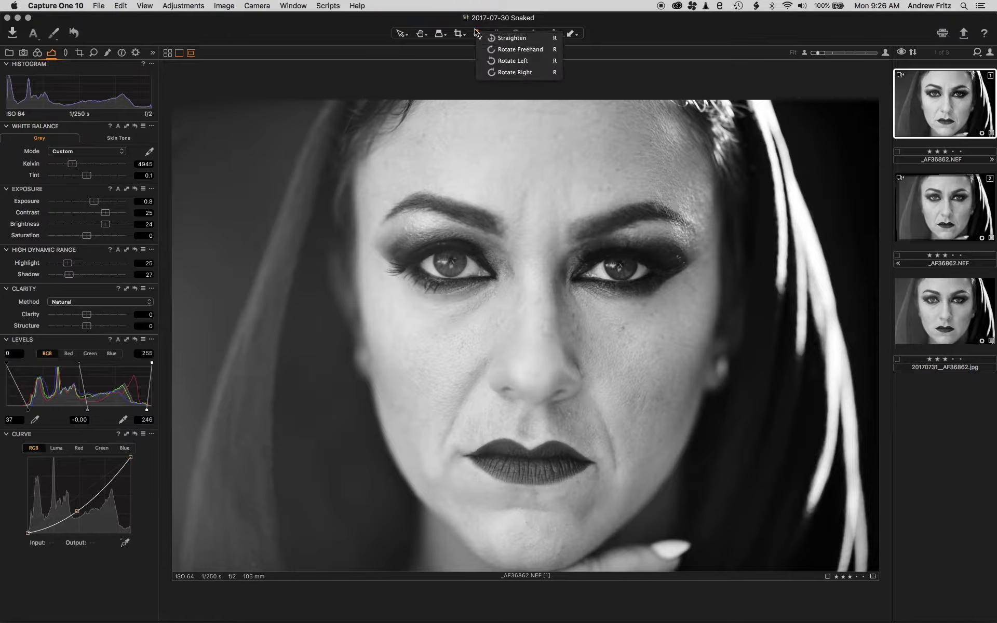
{"action": "left_click", "coordinate": [475, 32]}
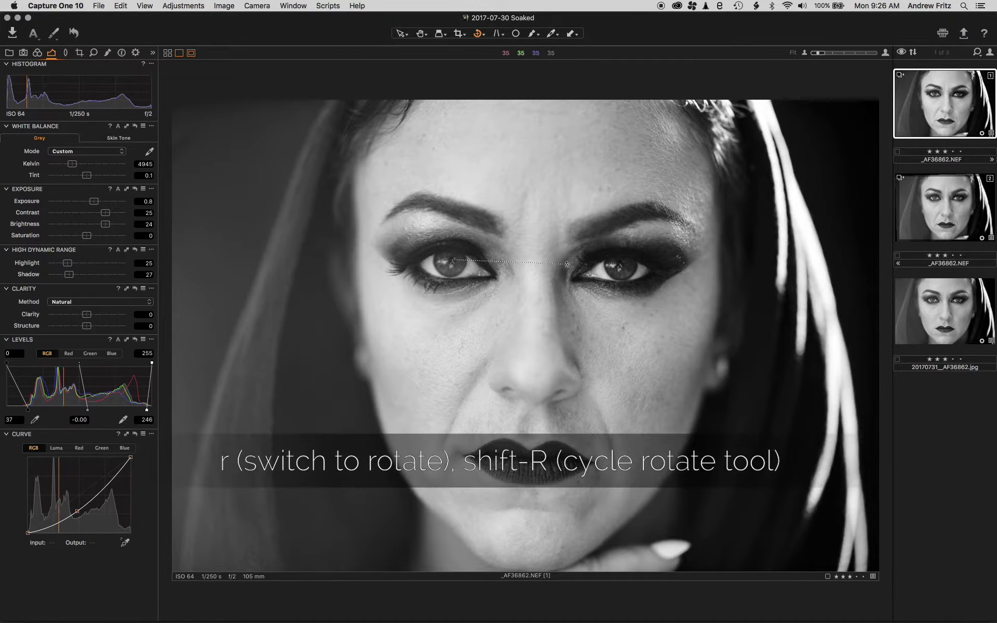
{"action": "left_click_drag", "start_coordinate": [567, 263], "coordinate": [618, 263]}
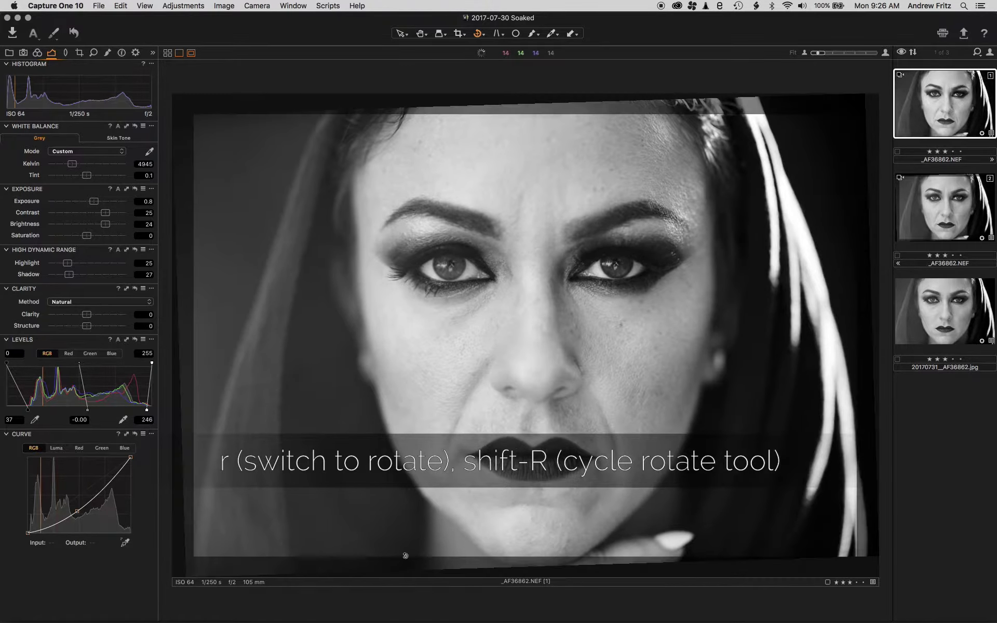
{"action": "key", "text": "v"}
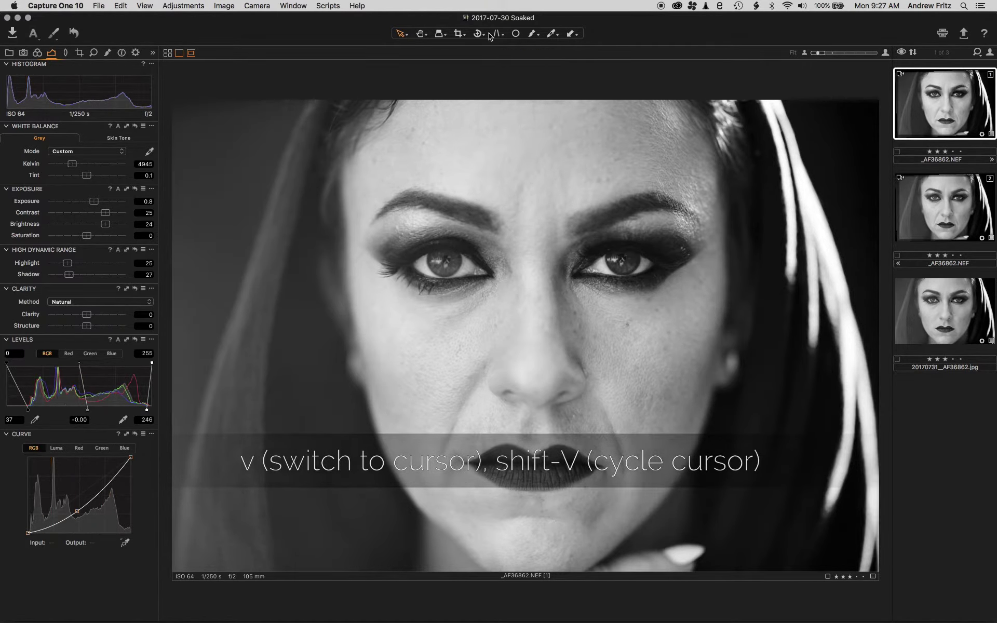
- Tighten the portrait's crop slightly from its upper-left corner to about 2000 × 1335 px and apply it
{"action": "key", "text": "c"}
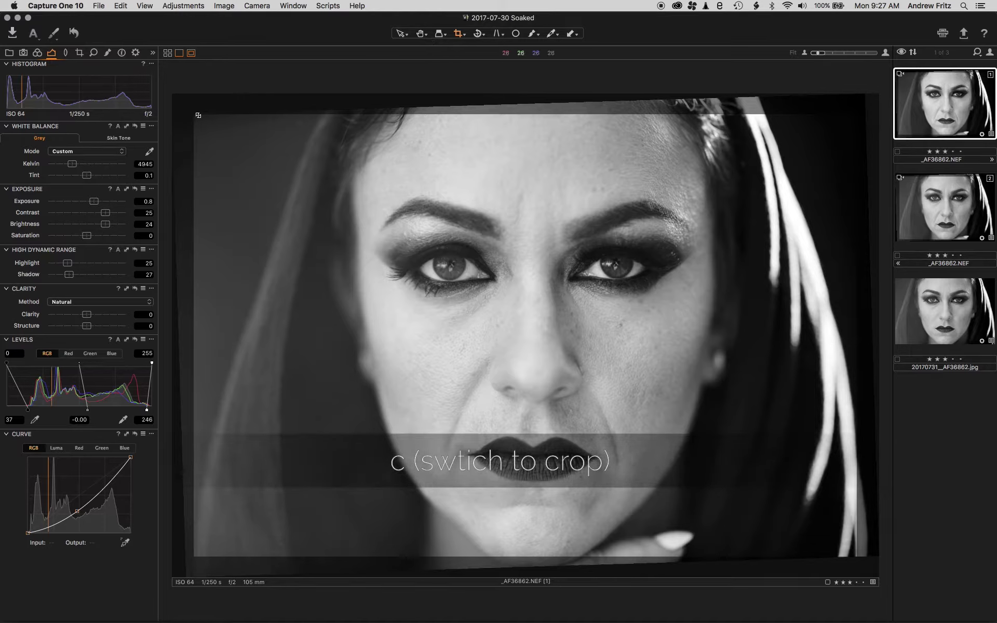
{"action": "left_click_drag", "start_coordinate": [197, 115], "coordinate": [208, 123]}
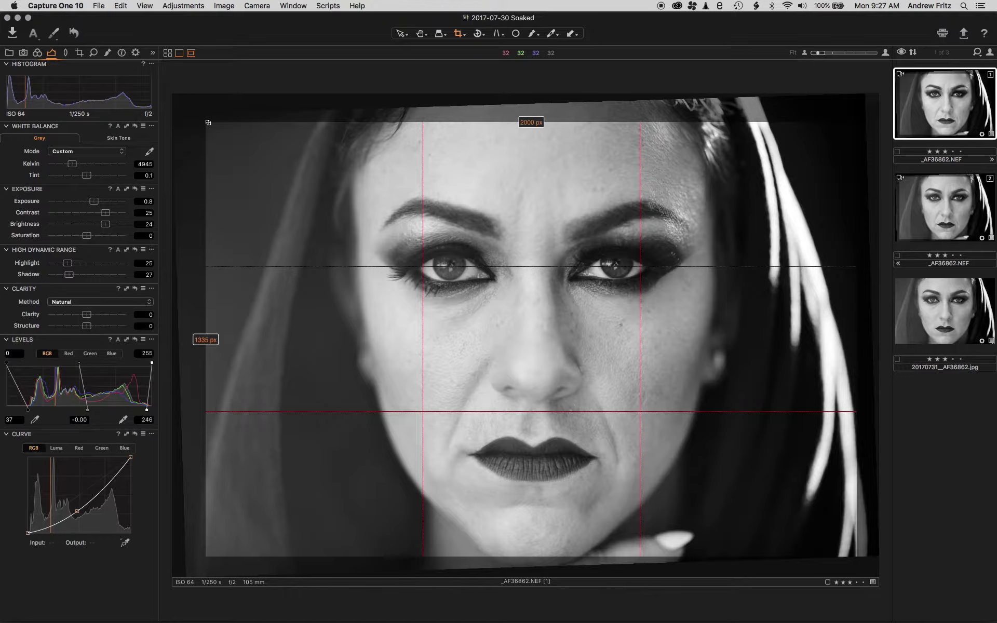
{"action": "left_click_drag", "start_coordinate": [208, 123], "coordinate": [208, 123]}
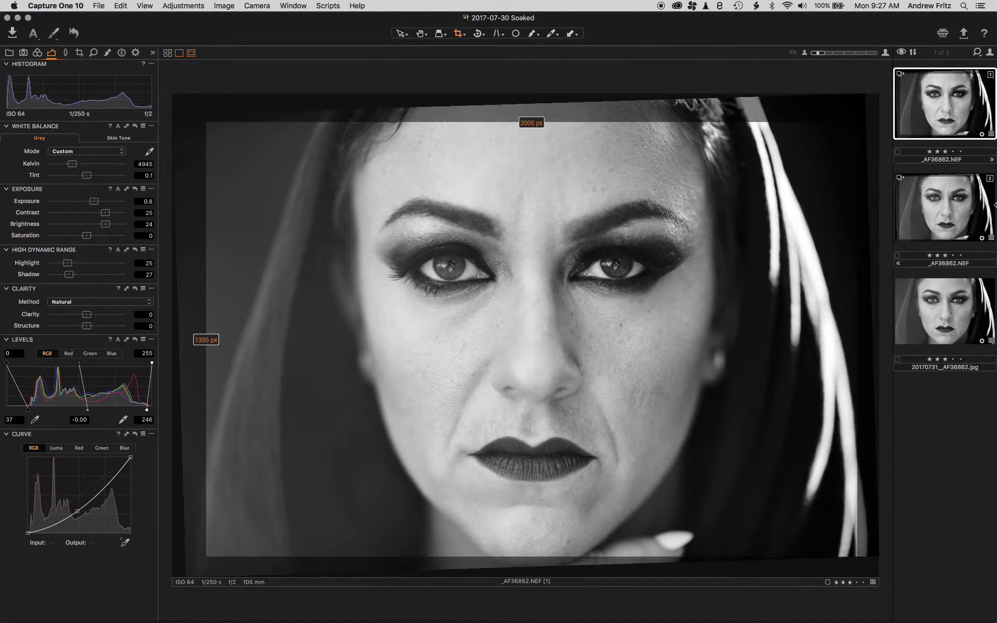
{"action": "key", "text": "v"}
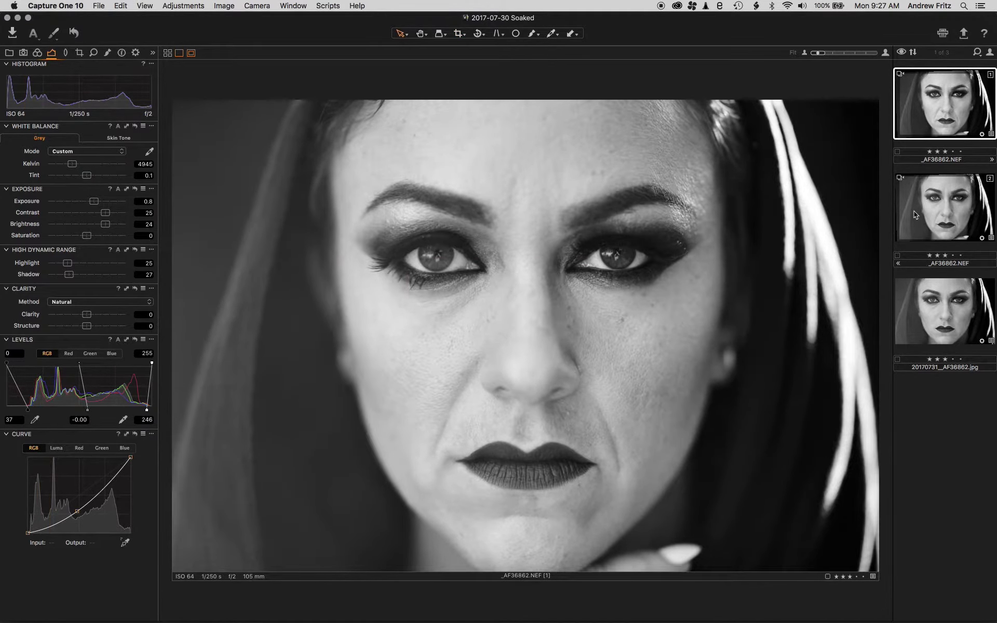
- Compare the portrait with its second variant and set the first variant's High Dynamic Range shadow value to 35
{"action": "left_click", "coordinate": [930, 213]}
{"action": "left_click", "coordinate": [947, 127]}
{"action": "left_click", "coordinate": [955, 224]}
{"action": "left_click", "coordinate": [947, 116]}
{"action": "left_click_drag", "start_coordinate": [71, 275], "coordinate": [78, 278]}
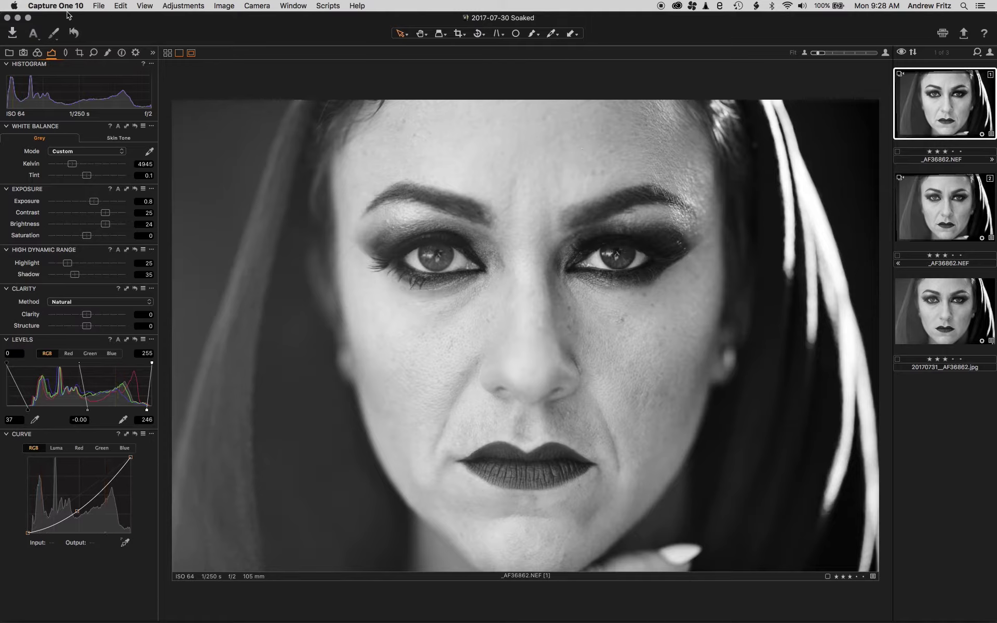
- Enable the AffinityEdit process recipe as the only output recipe and set the output destination to the Photo Working folder
{"action": "left_click", "coordinate": [135, 53]}
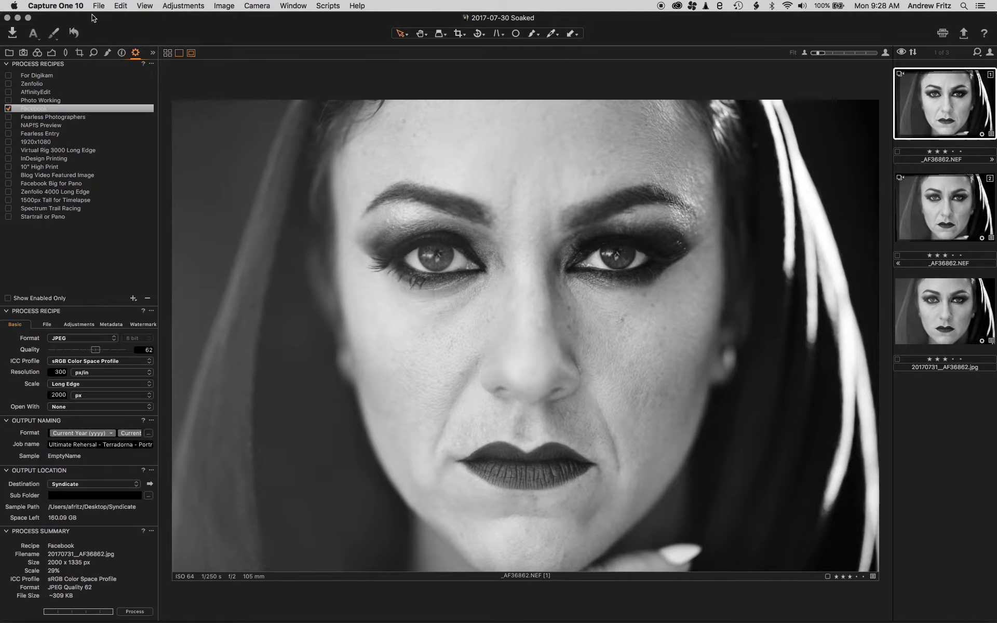
{"action": "left_click", "coordinate": [8, 91]}
{"action": "left_click", "coordinate": [41, 92]}
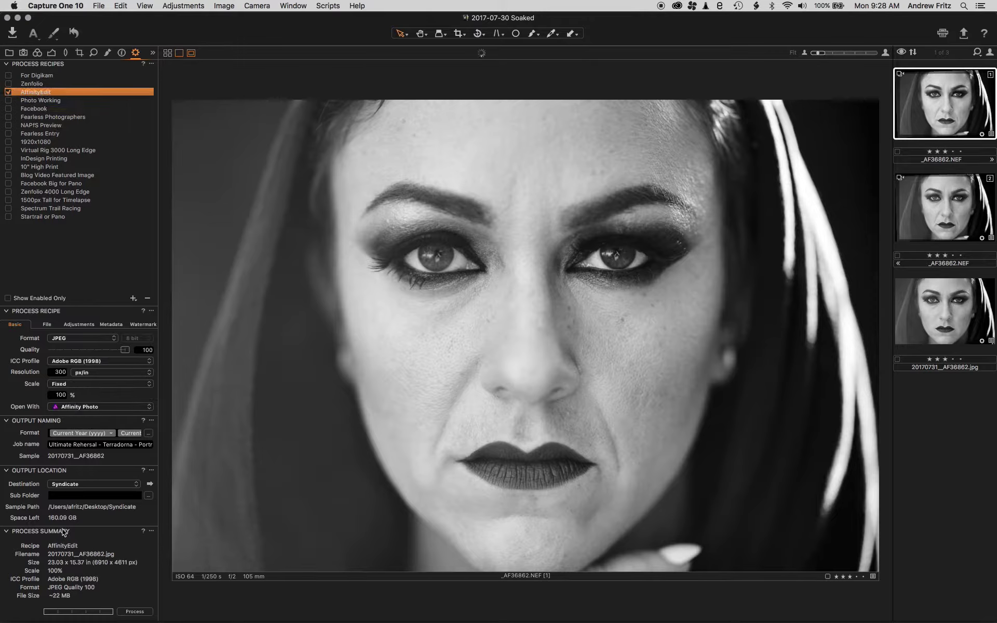
{"action": "left_click", "coordinate": [66, 484]}
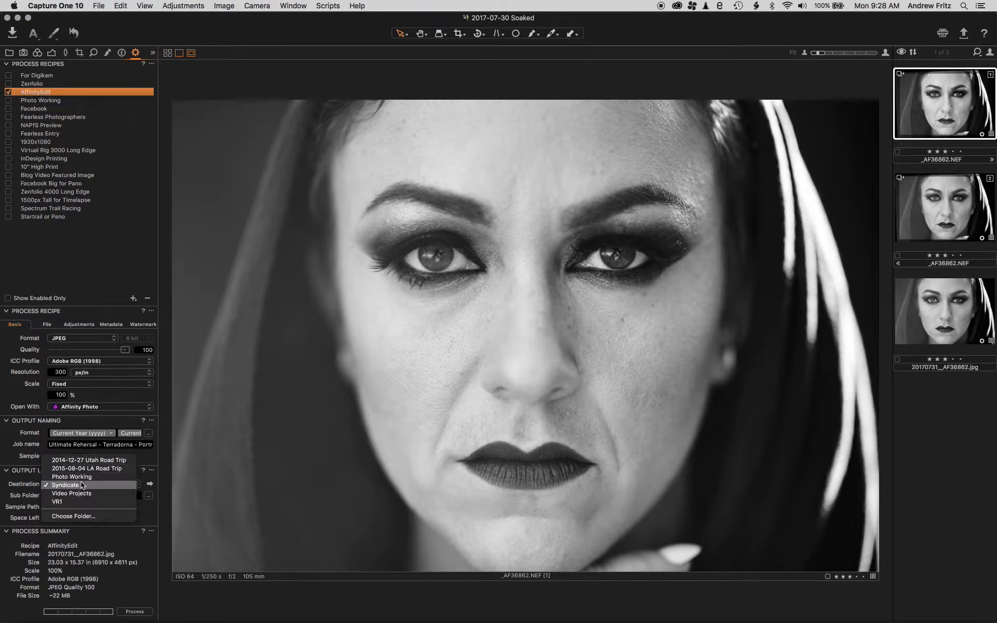
{"action": "left_click", "coordinate": [81, 478]}
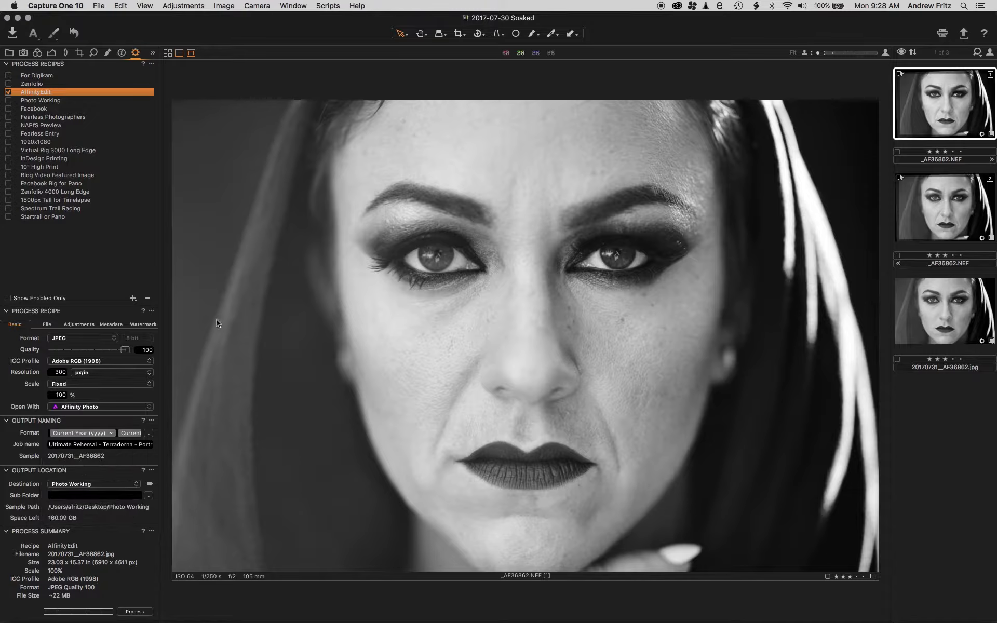
- Apply the By Collection token preset to the AffinityEdit recipe's subfolder
{"action": "left_click", "coordinate": [44, 326]}
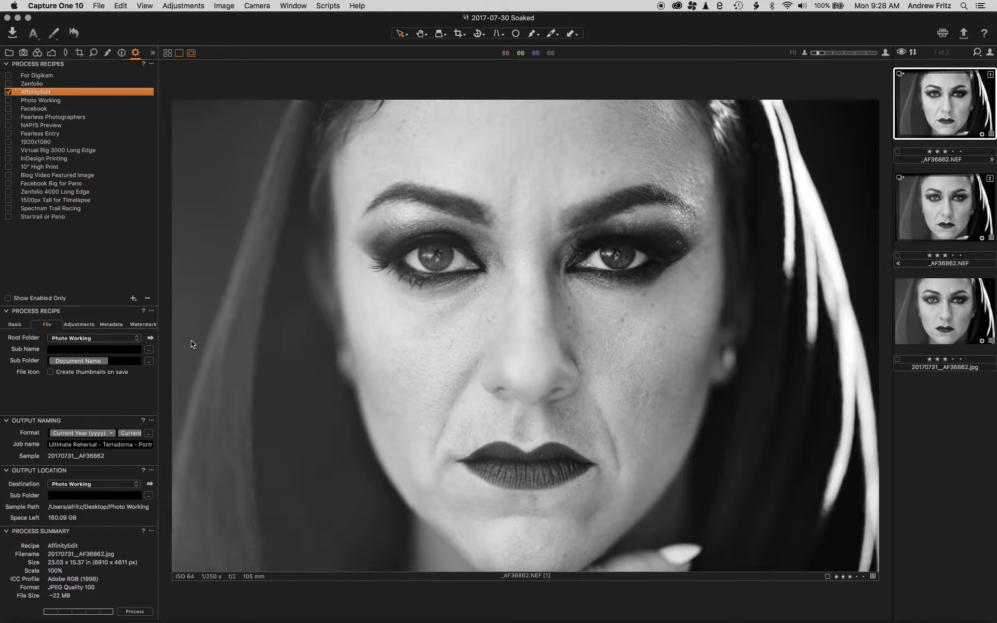
{"action": "left_click", "coordinate": [129, 361]}
{"action": "left_click", "coordinate": [147, 362]}
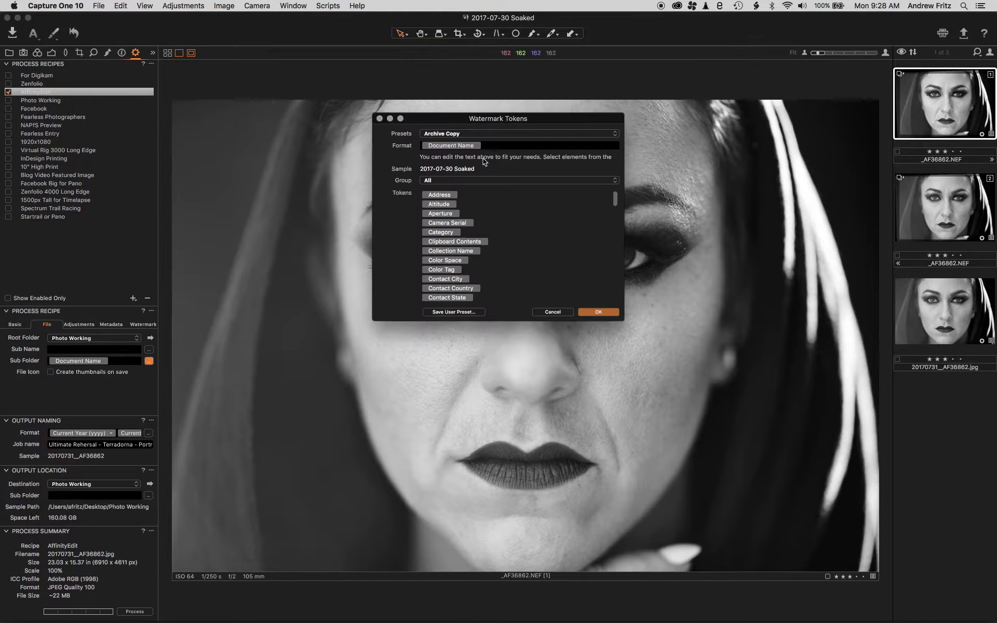
{"action": "left_click", "coordinate": [479, 134]}
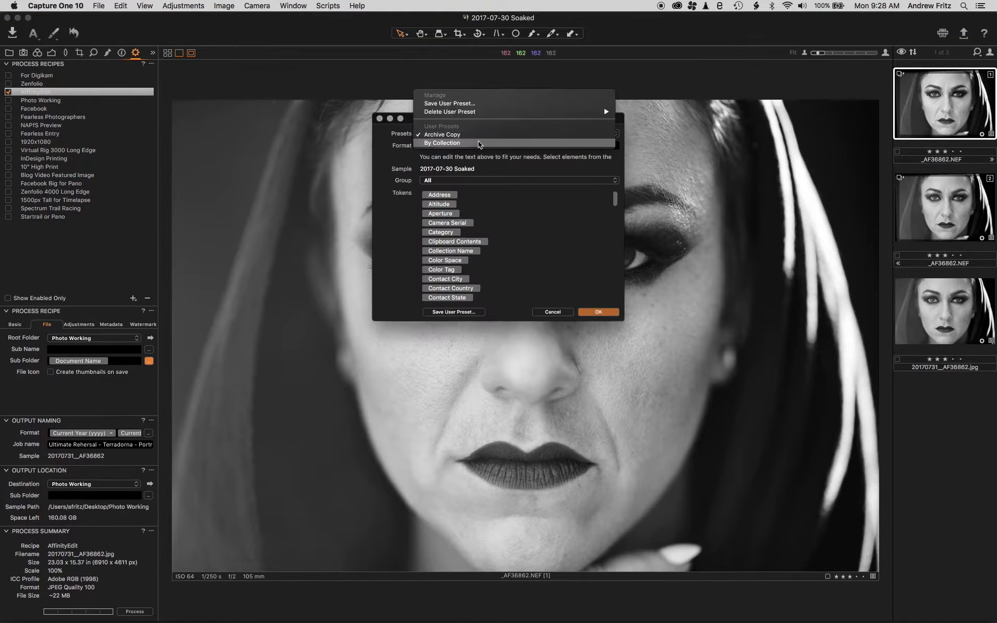
{"action": "left_click", "coordinate": [478, 141]}
{"action": "left_click", "coordinate": [606, 310]}
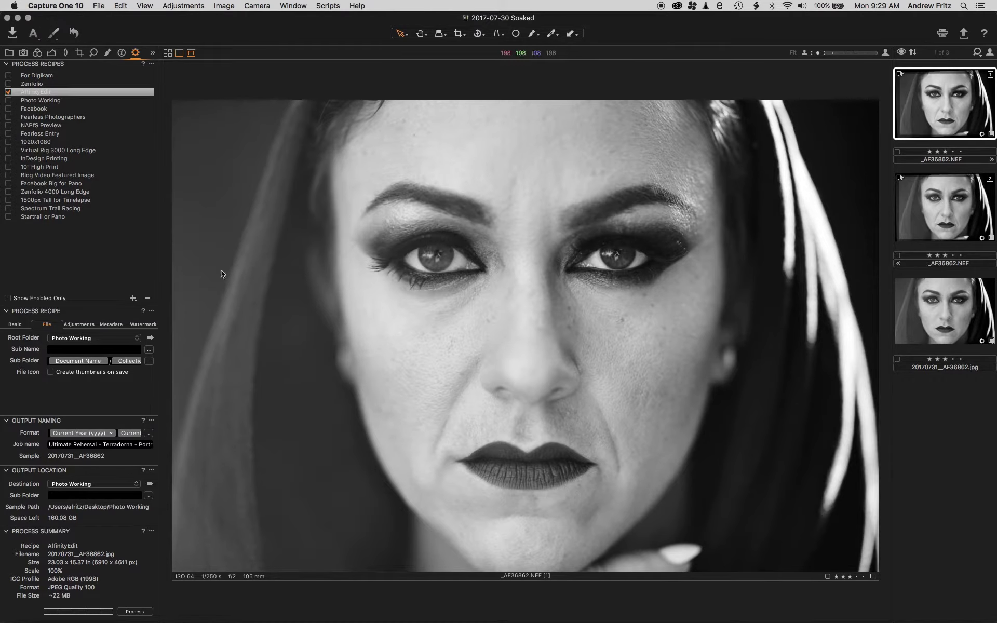
- Check the AffinityEdit recipe's basic, metadata, watermark and adjustment settings, and process the portrait to open in Affinity Photo
{"action": "left_click", "coordinate": [13, 325]}
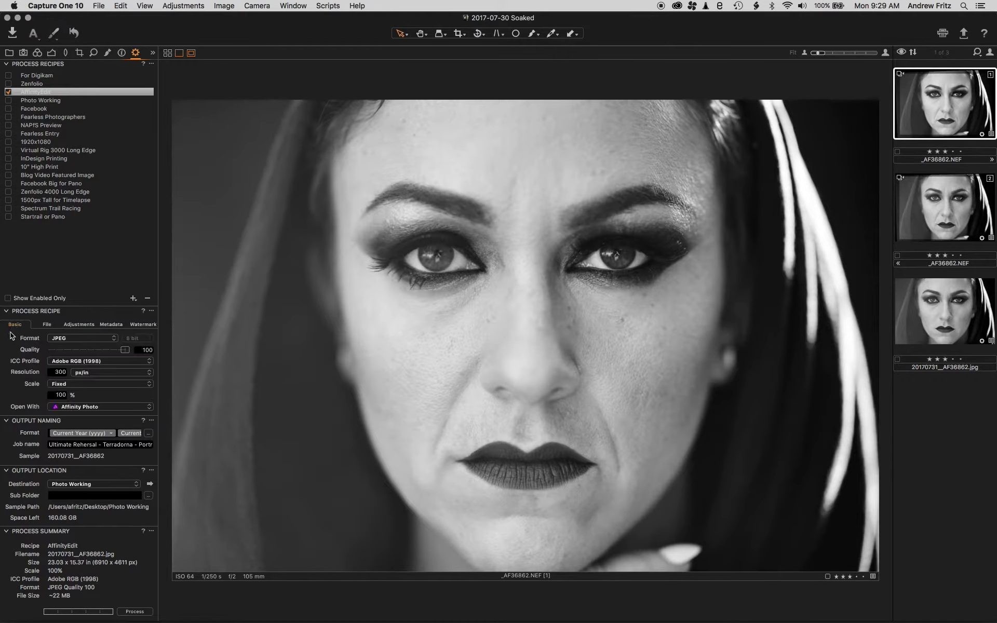
{"action": "left_click", "coordinate": [78, 325]}
{"action": "left_click", "coordinate": [105, 323]}
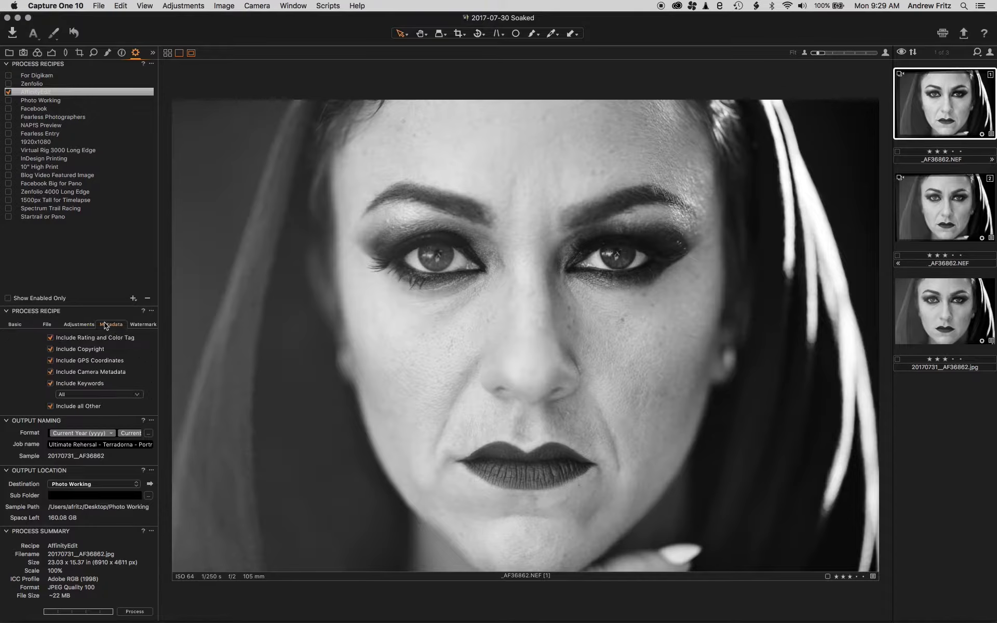
{"action": "left_click", "coordinate": [134, 324]}
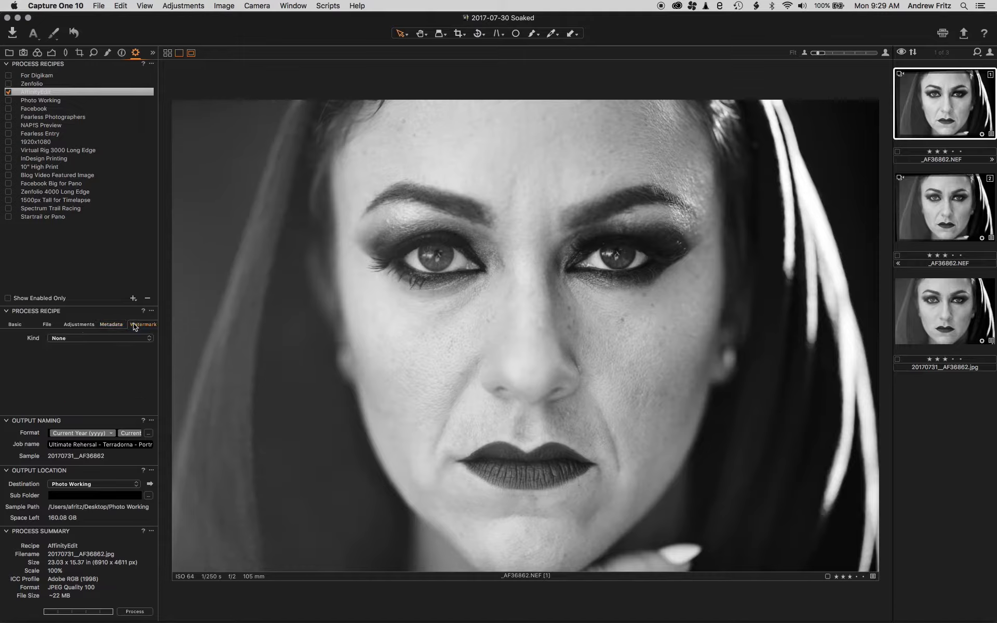
{"action": "left_click", "coordinate": [81, 325]}
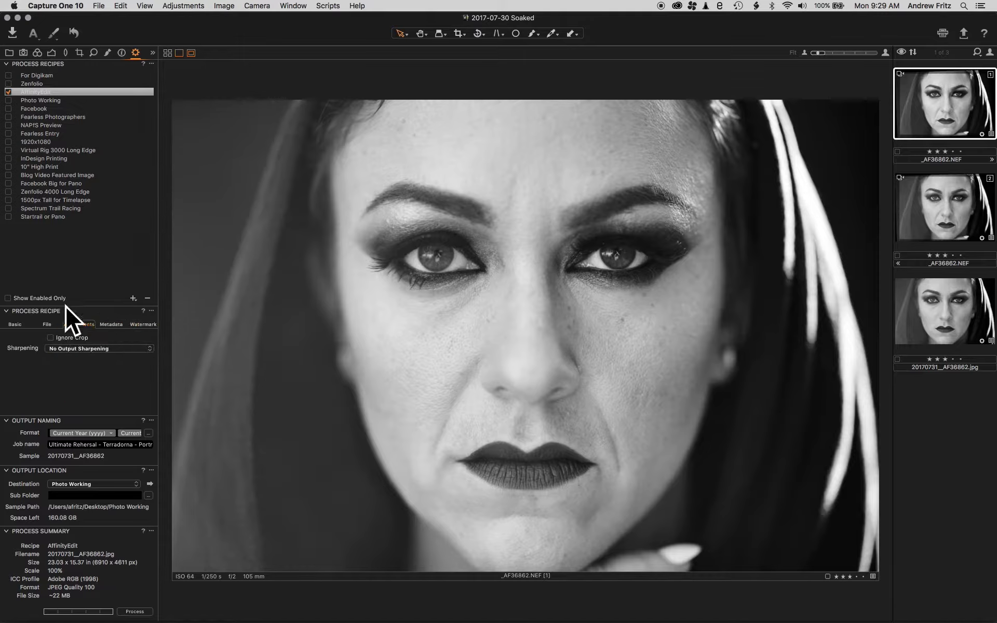
{"action": "left_click", "coordinate": [15, 326]}
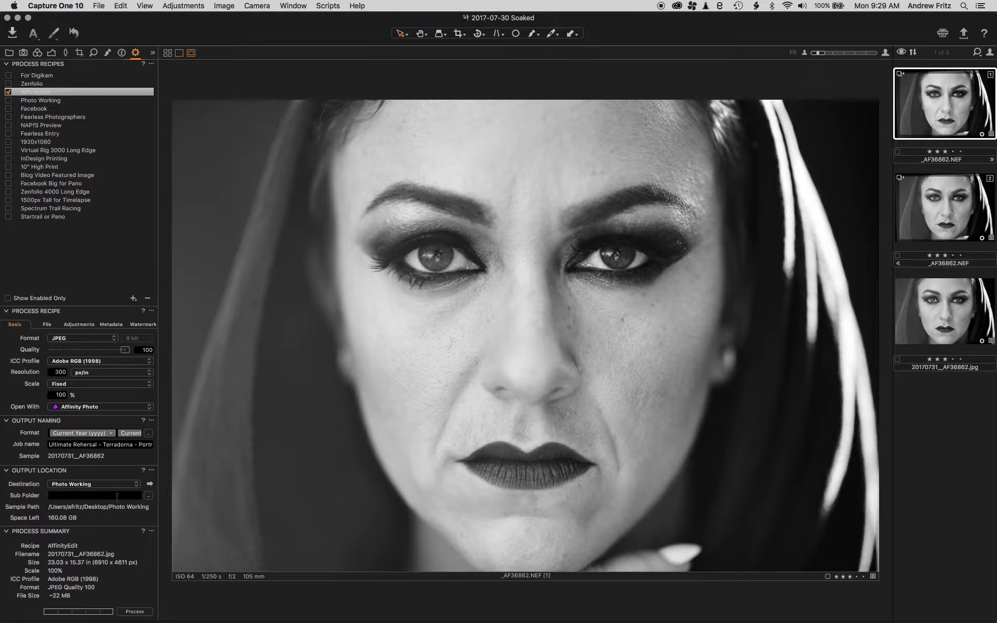
{"action": "left_click", "coordinate": [138, 612]}
{"action": "mouse_move", "coordinate": [497, 619]}
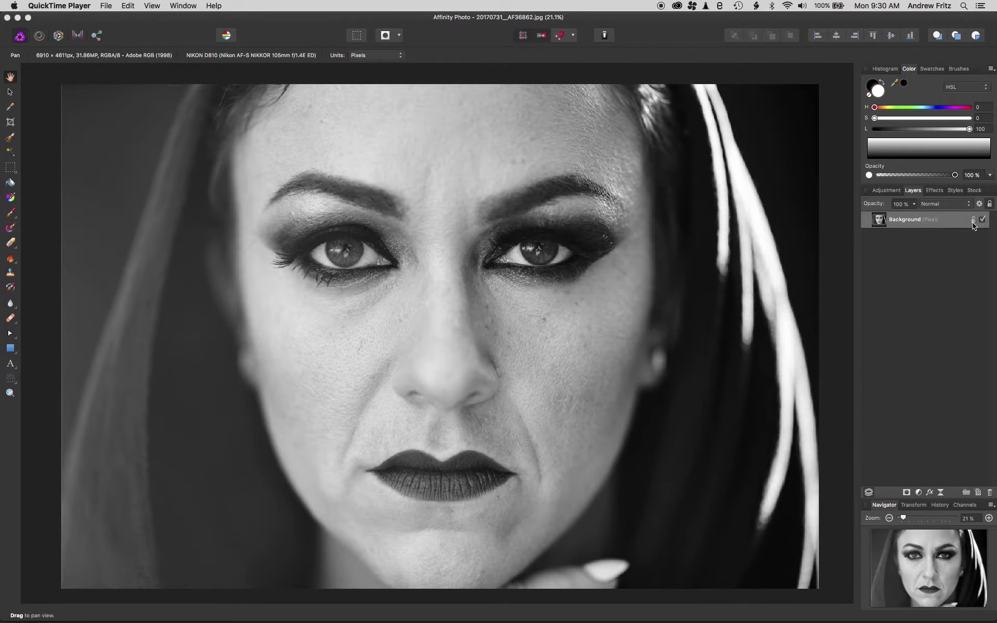
- Duplicate the Background layer, rename the lower locked layer as Original, and hide it
{"action": "left_click", "coordinate": [908, 222]}
{"action": "key", "text": "super+j"}
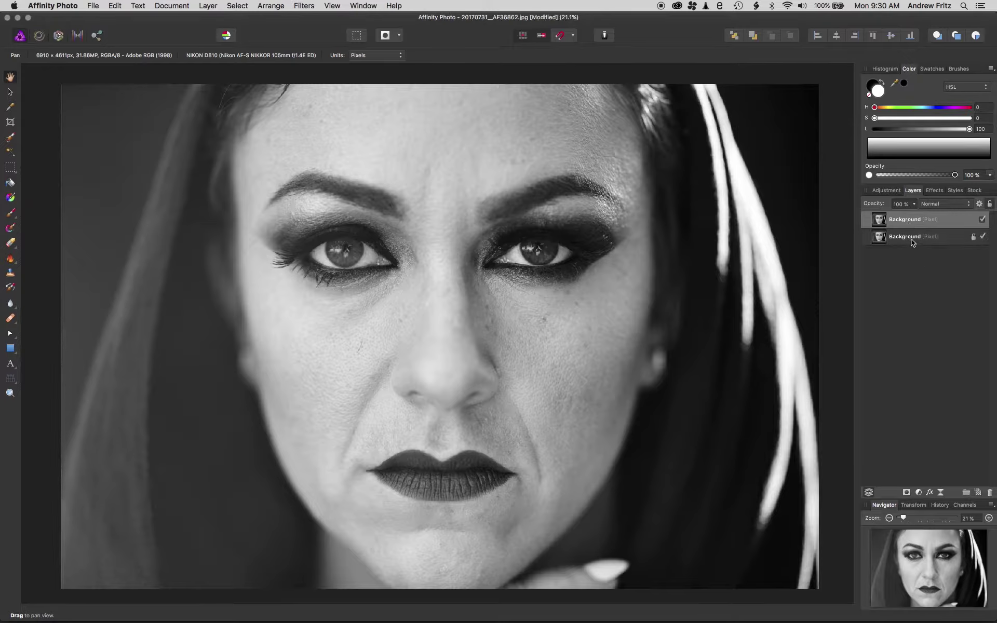
{"action": "double_click", "coordinate": [911, 239]}
{"action": "type", "text": "Orig"}
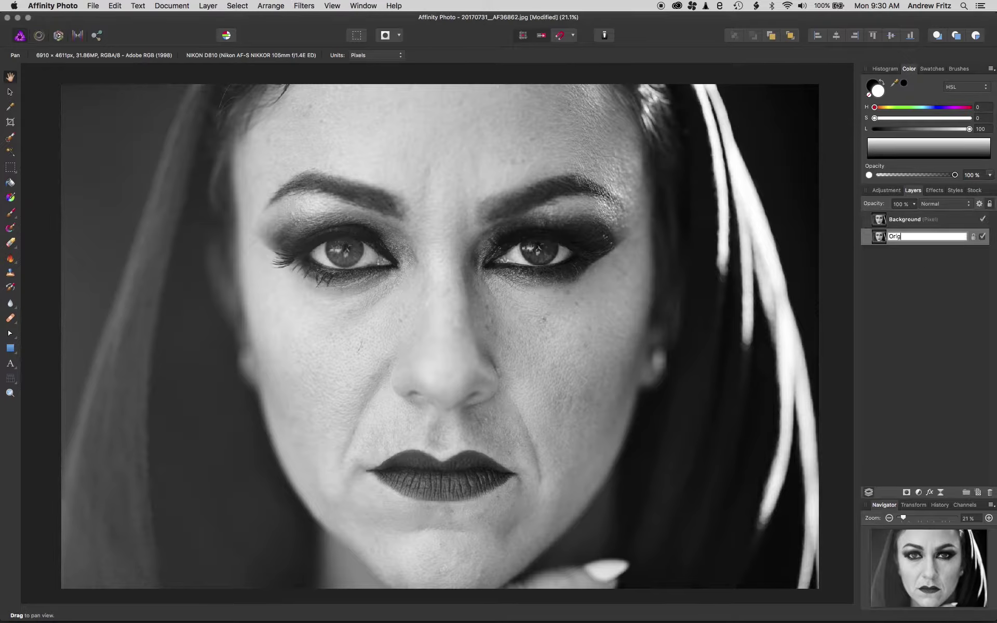
{"action": "type", "text": "inal"}
{"action": "key", "text": "Return"}
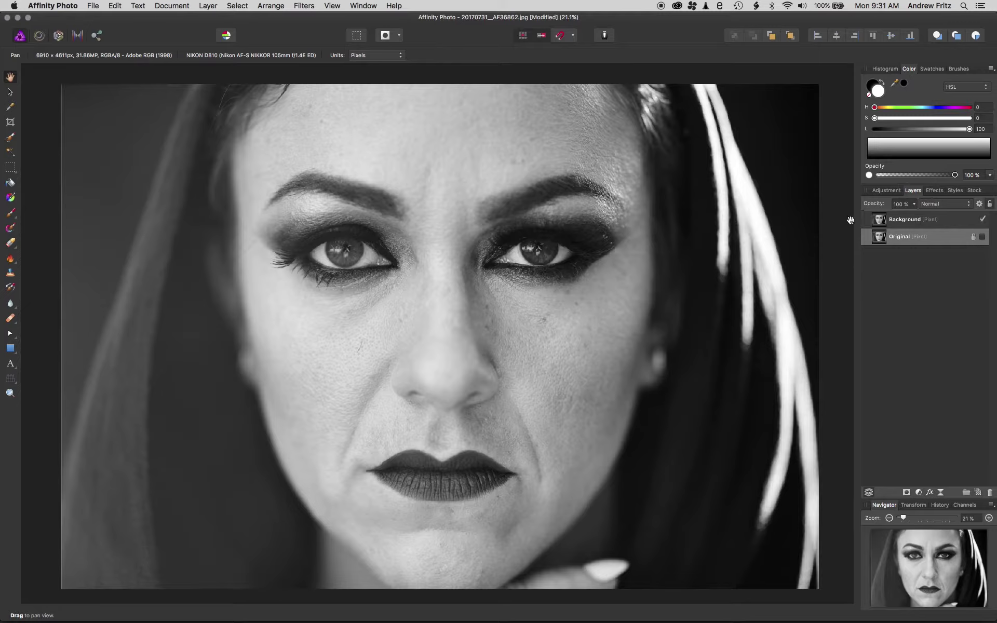
- Start Frequency Separation on the upper Background layer and examine the skin texture up close in the split preview
{"action": "left_click", "coordinate": [891, 221]}
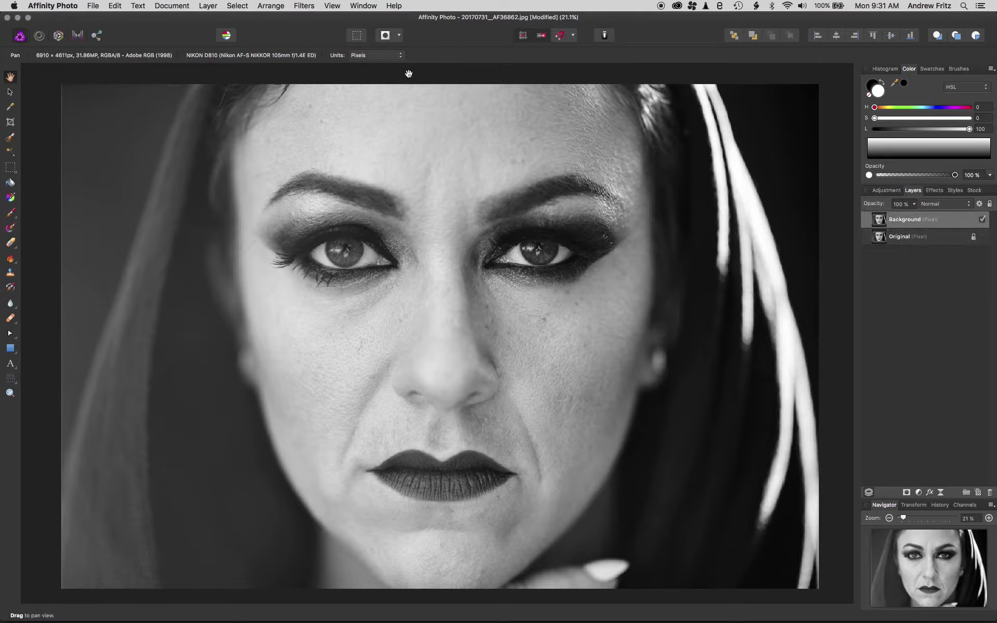
{"action": "left_click", "coordinate": [301, 5]}
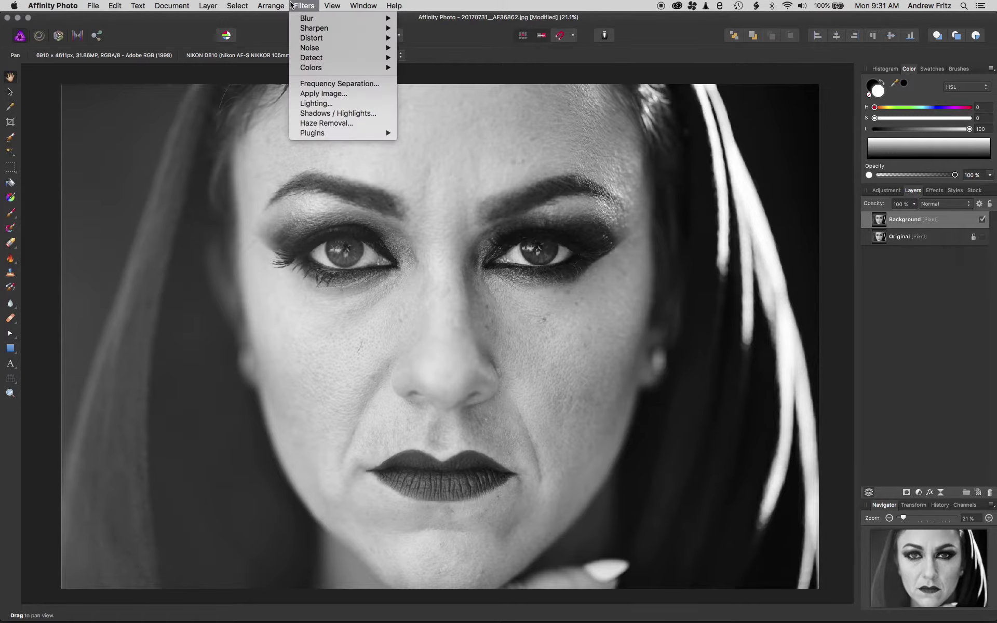
{"action": "left_click", "coordinate": [306, 83]}
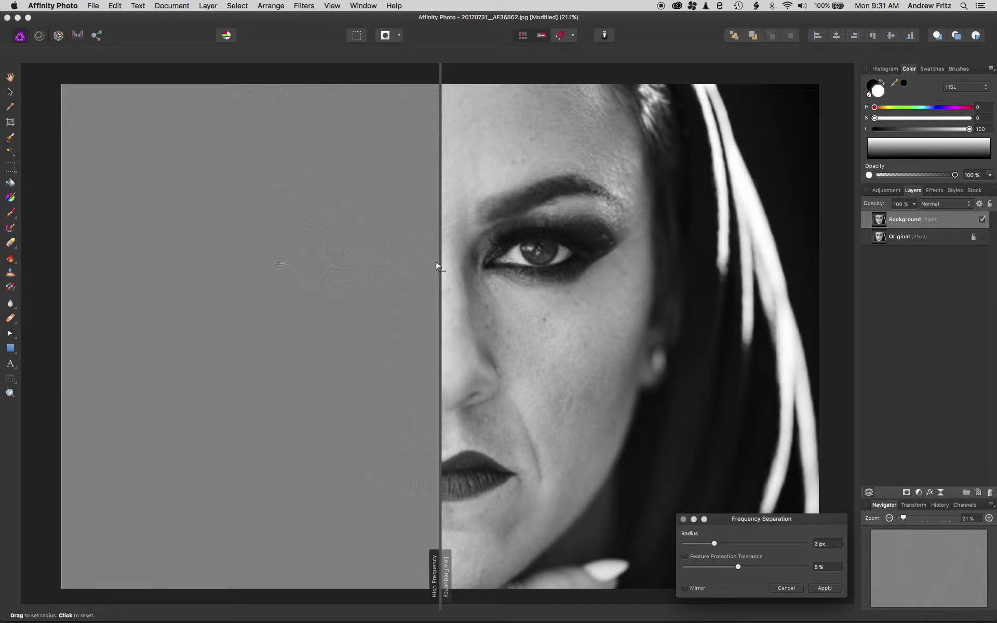
{"action": "left_click_drag", "start_coordinate": [439, 269], "coordinate": [548, 289]}
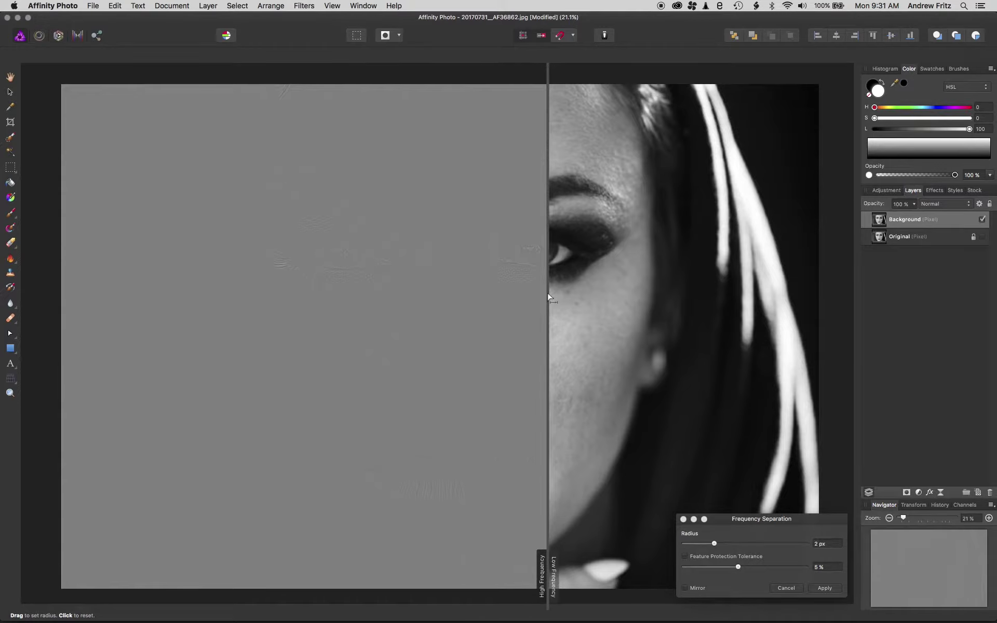
{"action": "scroll", "coordinate": [556, 424], "scroll_direction": "up", "scroll_amount": 10}
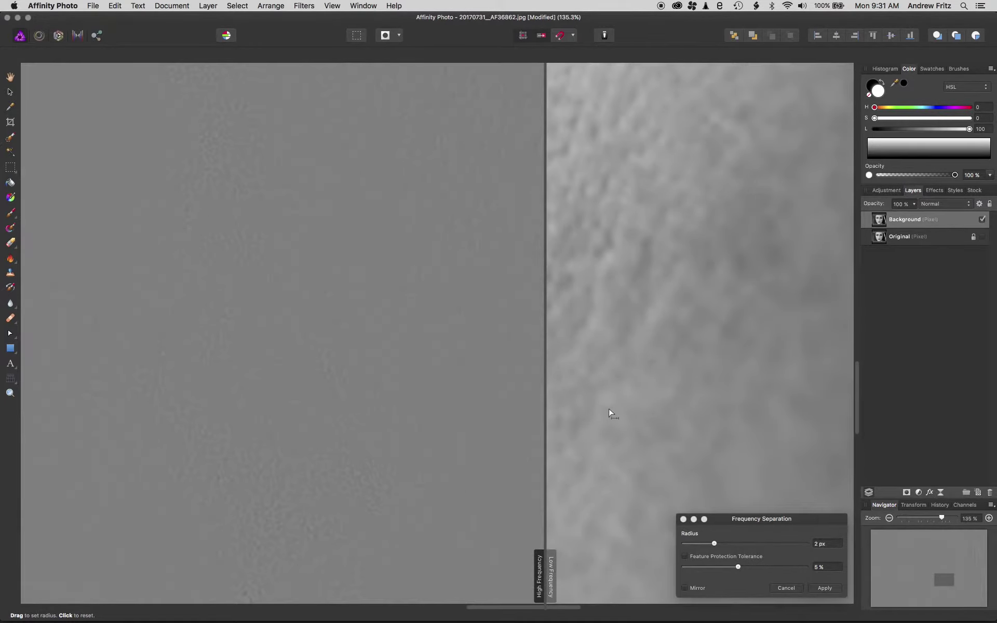
{"action": "key", "text": "space"}
{"action": "left_click_drag", "start_coordinate": [608, 409], "coordinate": [465, 439]}
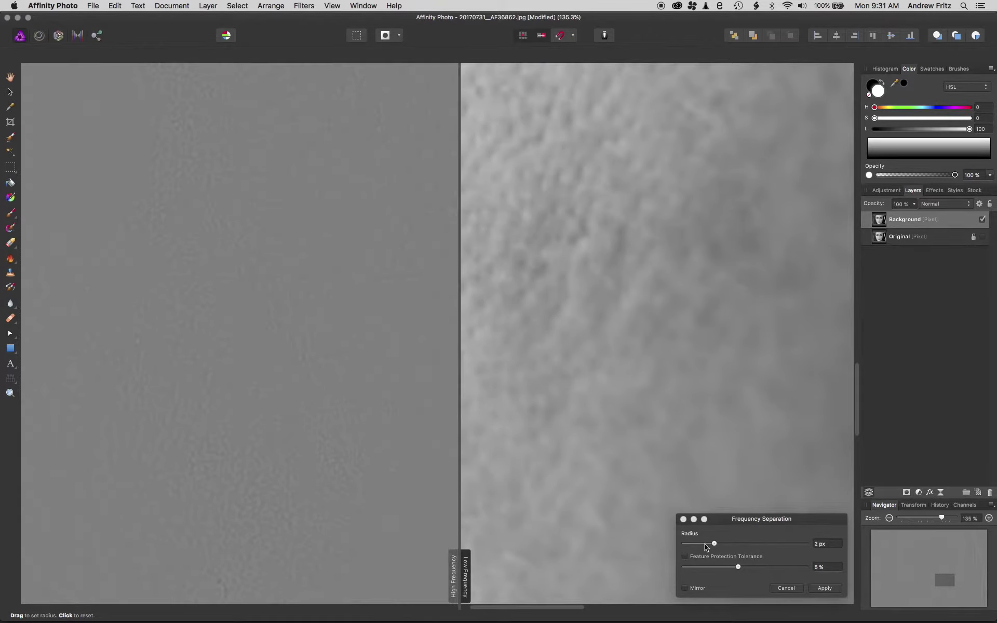
- Try frequency separation radii of 20.6 px and 100 px, comparing the high- and low-frequency previews across the face
{"action": "left_click_drag", "start_coordinate": [714, 544], "coordinate": [750, 544]}
{"action": "scroll", "coordinate": [523, 345], "scroll_direction": "down", "scroll_amount": 5}
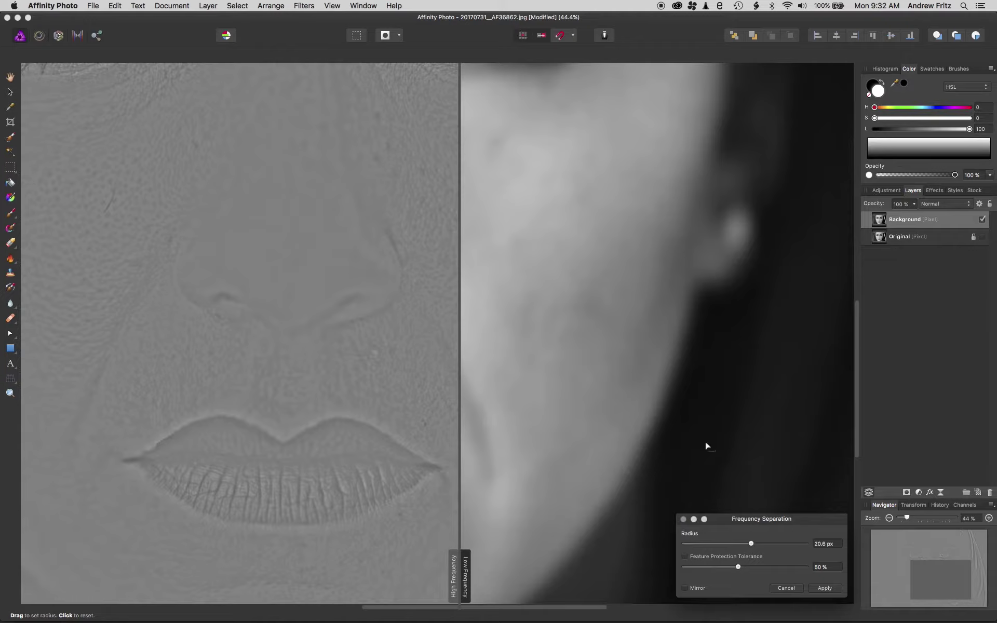
{"action": "left_click_drag", "start_coordinate": [749, 543], "coordinate": [942, 544]}
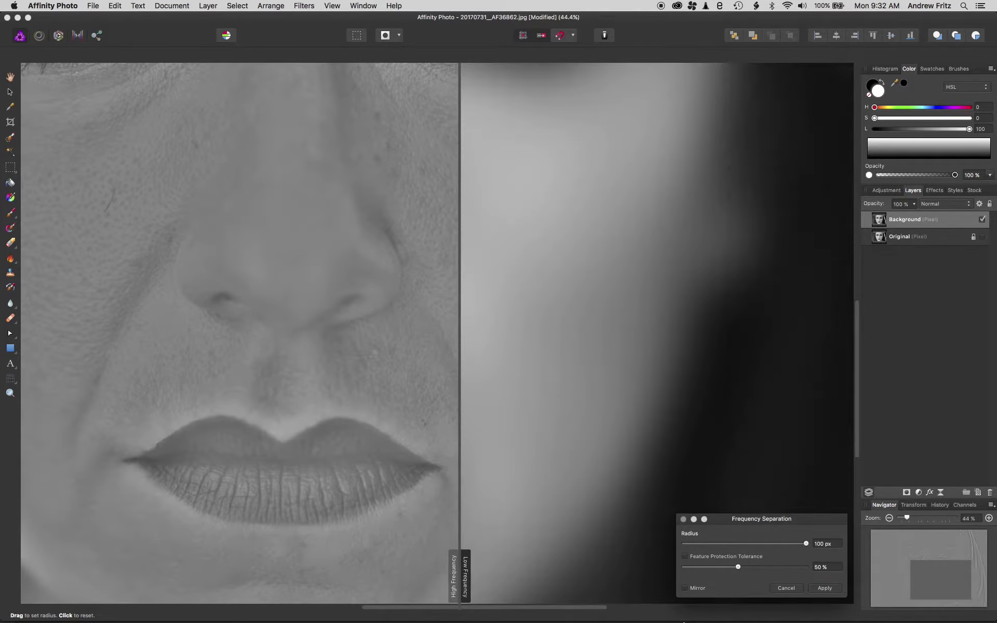
{"action": "scroll", "coordinate": [369, 409], "scroll_direction": "down", "scroll_amount": 5}
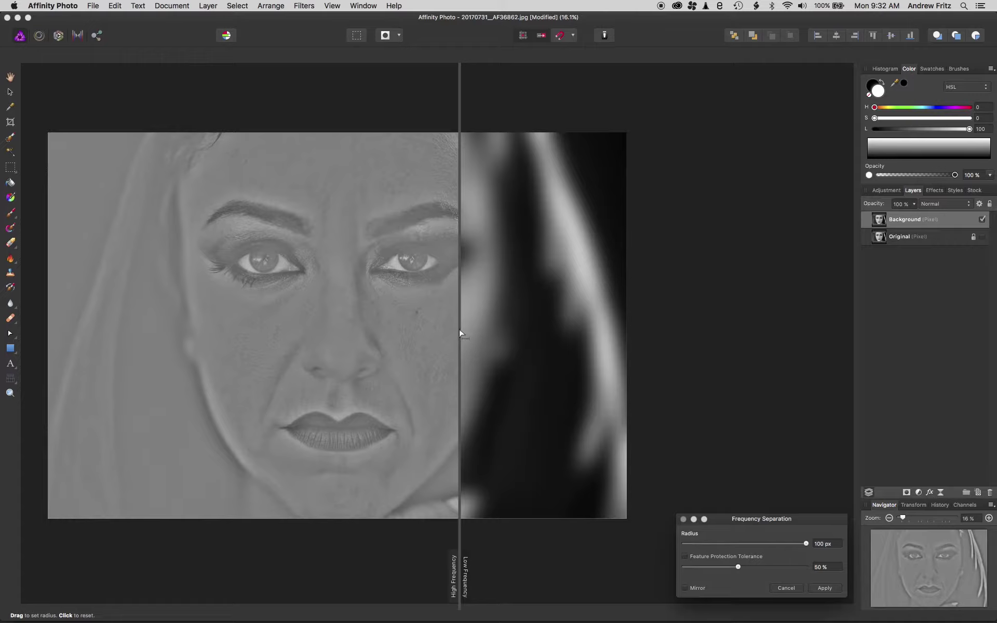
{"action": "left_click_drag", "start_coordinate": [457, 333], "coordinate": [528, 360]}
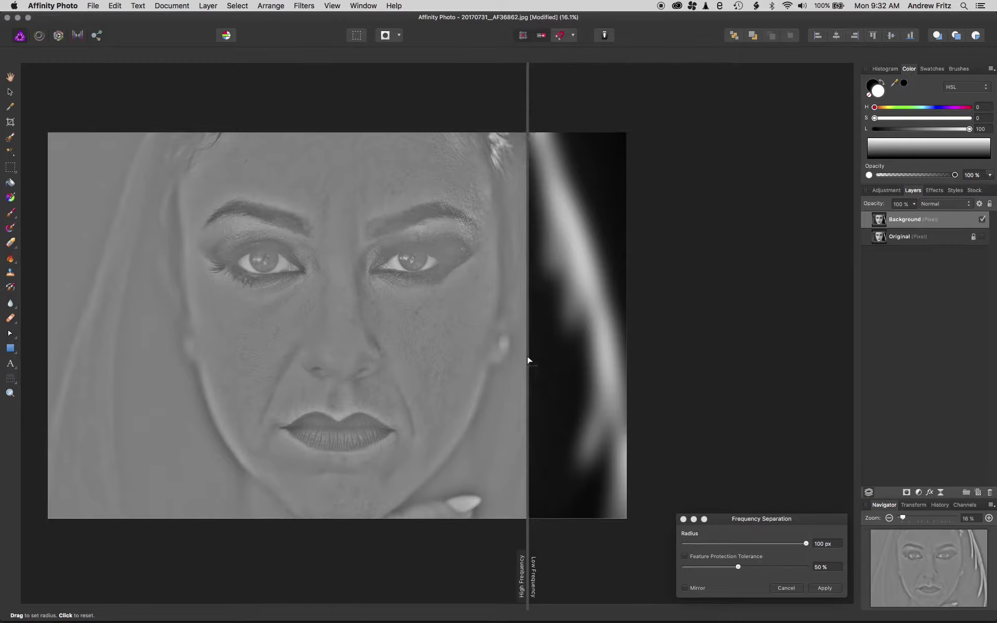
{"action": "left_click_drag", "start_coordinate": [528, 360], "coordinate": [342, 359]}
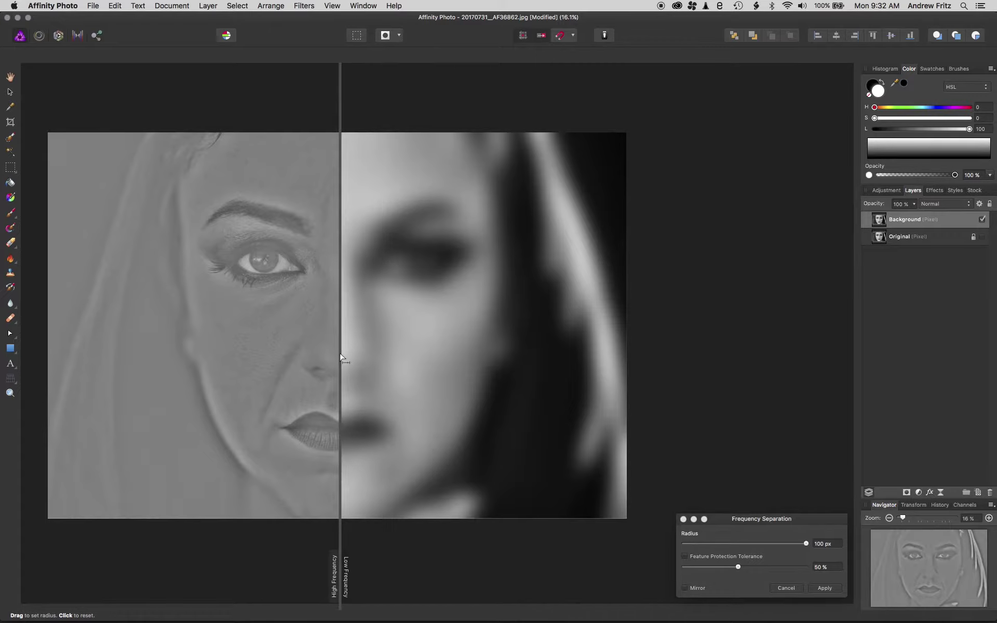
- Try a frequency separation radius of 1.9 px and examine the skin detail left in the low-frequency preview
{"action": "left_click_drag", "start_coordinate": [806, 544], "coordinate": [714, 548]}
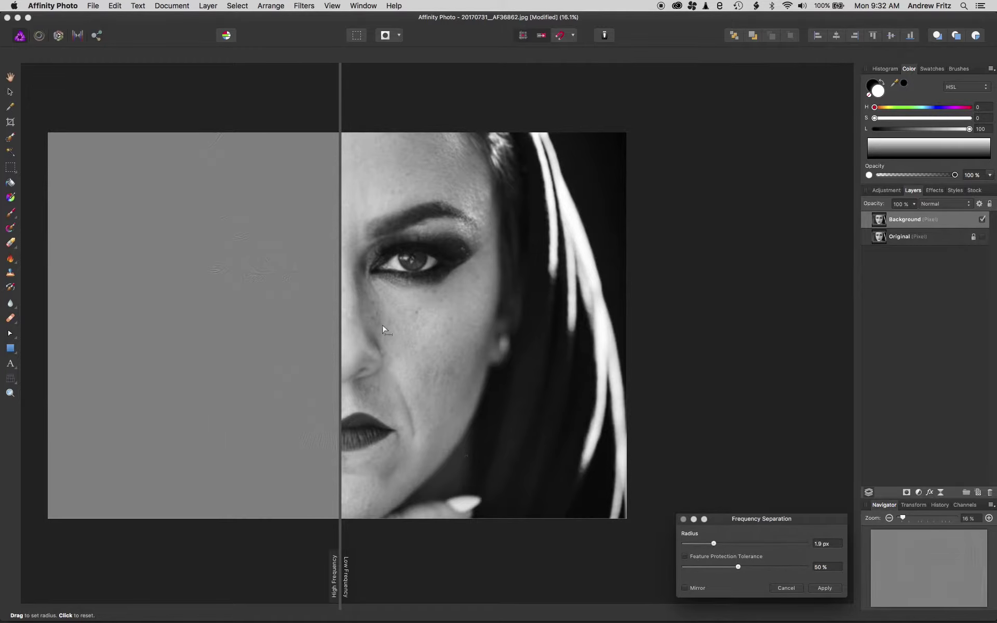
{"action": "scroll", "coordinate": [382, 325], "scroll_direction": "up", "scroll_amount": 10}
{"action": "scroll", "coordinate": [481, 326], "scroll_direction": "down", "scroll_amount": 8}
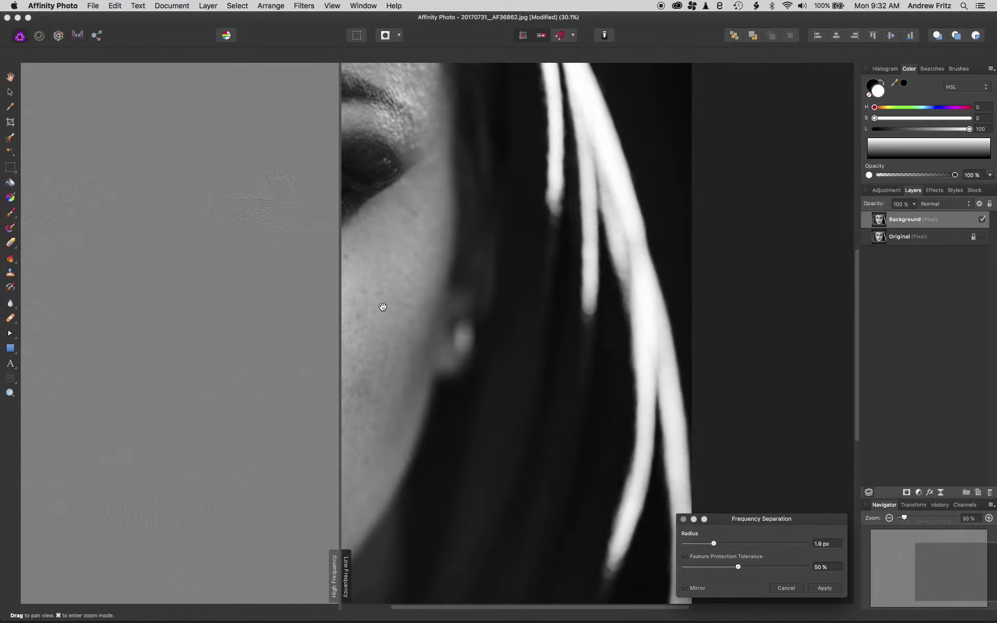
{"action": "left_click_drag", "start_coordinate": [383, 306], "coordinate": [739, 304]}
{"action": "scroll", "coordinate": [629, 253], "scroll_direction": "up", "scroll_amount": 5}
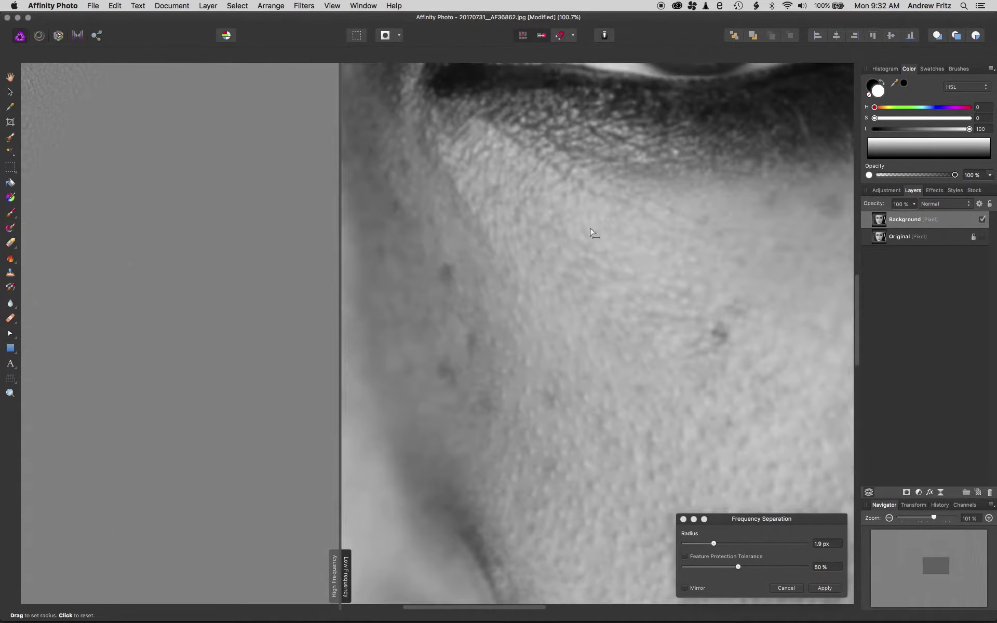
{"action": "scroll", "coordinate": [440, 267], "scroll_direction": "down", "scroll_amount": 8}
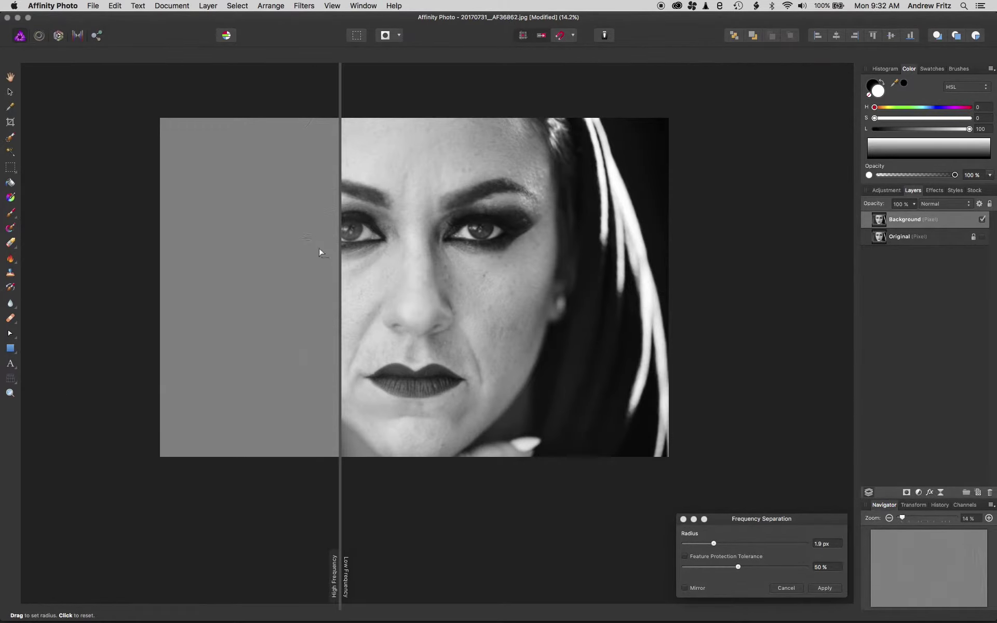
- Compare both frequencies across the face and apply the frequency separation with a radius of 16.9 px
{"action": "left_click_drag", "start_coordinate": [340, 265], "coordinate": [428, 269]}
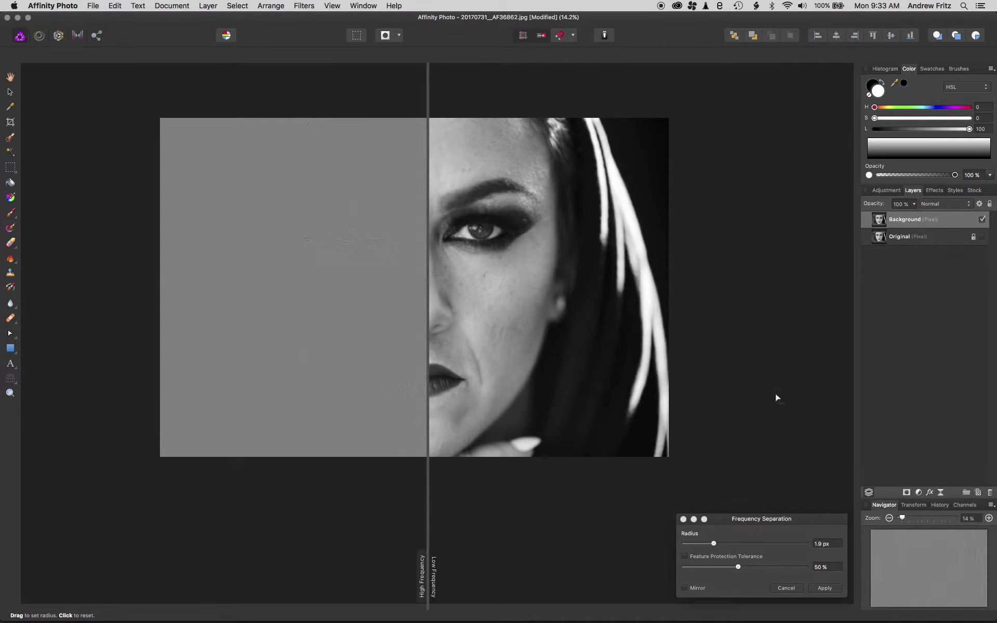
{"action": "left_click_drag", "start_coordinate": [716, 543], "coordinate": [746, 545]}
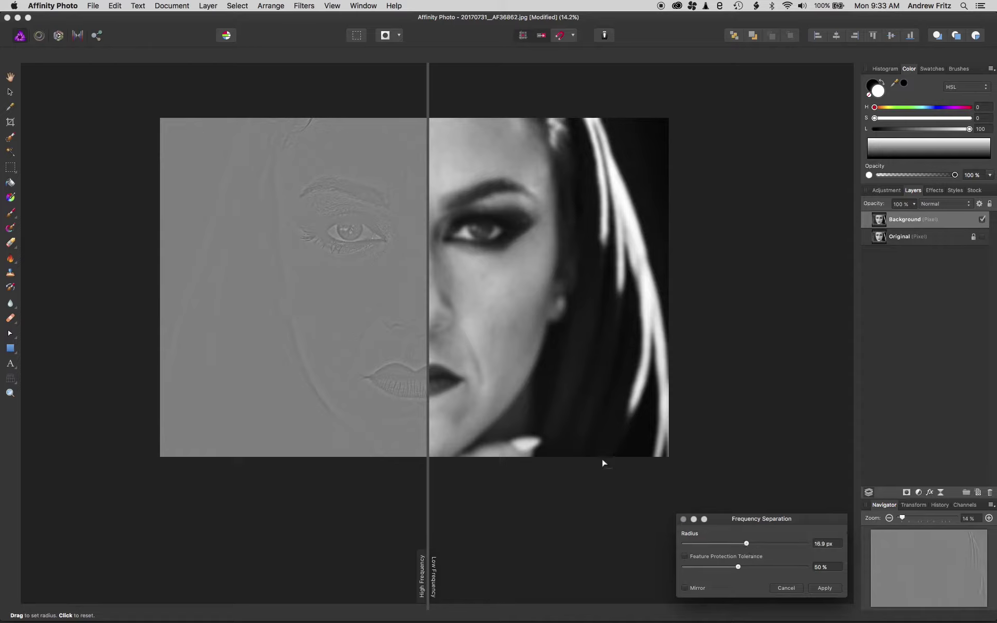
{"action": "left_click", "coordinate": [823, 588]}
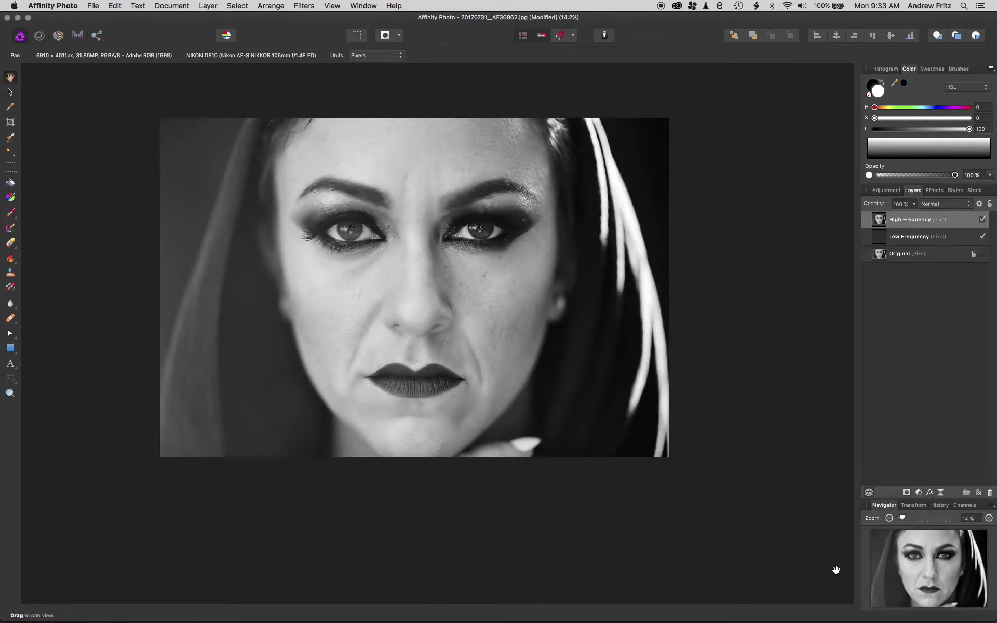
- Group the High Frequency and Low Frequency layers and name the group Freq Seperation
{"action": "left_click", "coordinate": [891, 239], "text": "shift"}
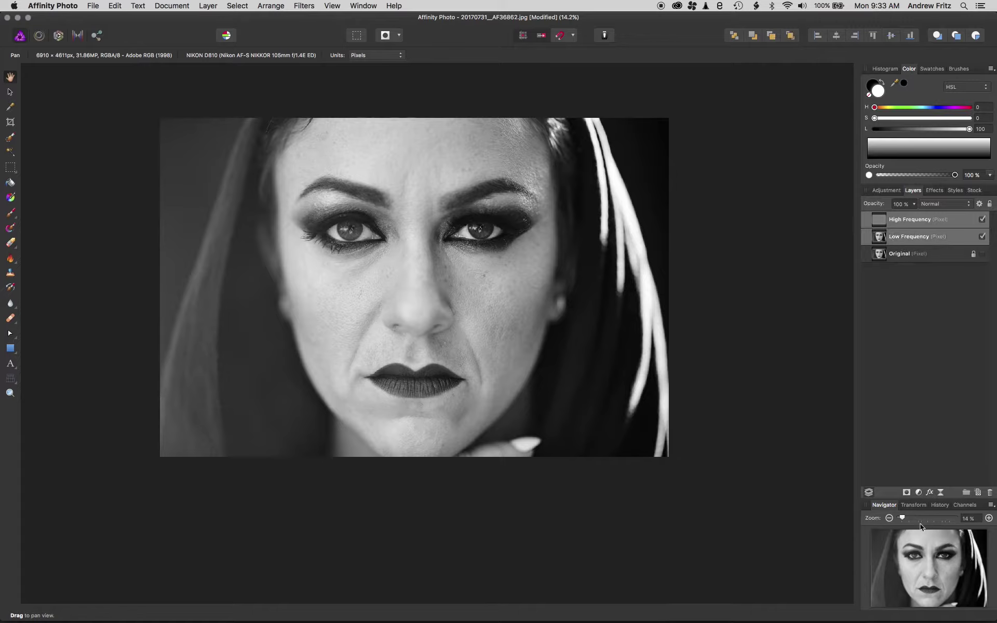
{"action": "left_click", "coordinate": [966, 494]}
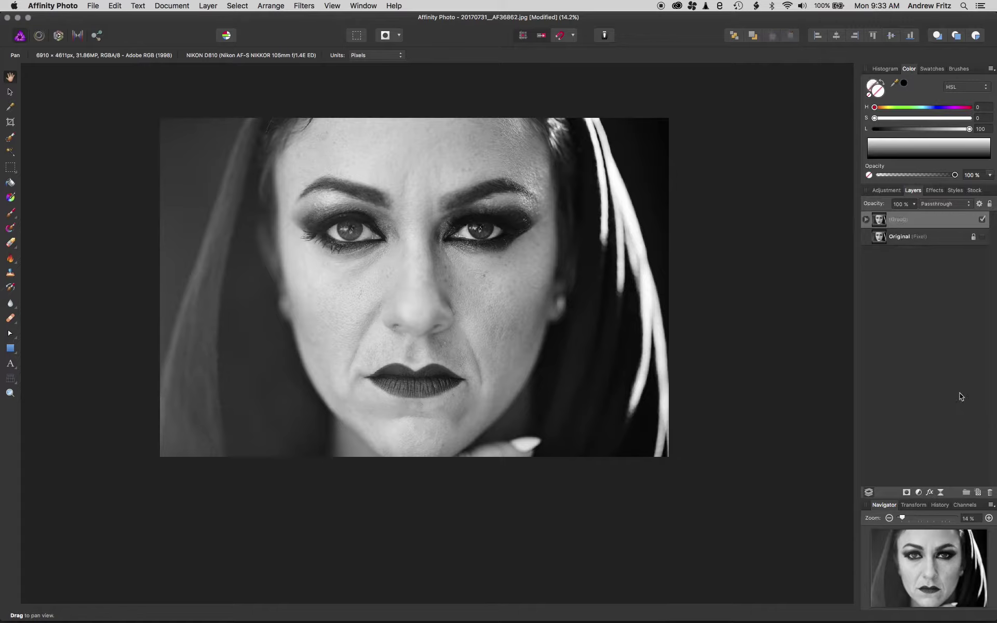
{"action": "double_click", "coordinate": [902, 221]}
{"action": "type", "text": "Freq F"}
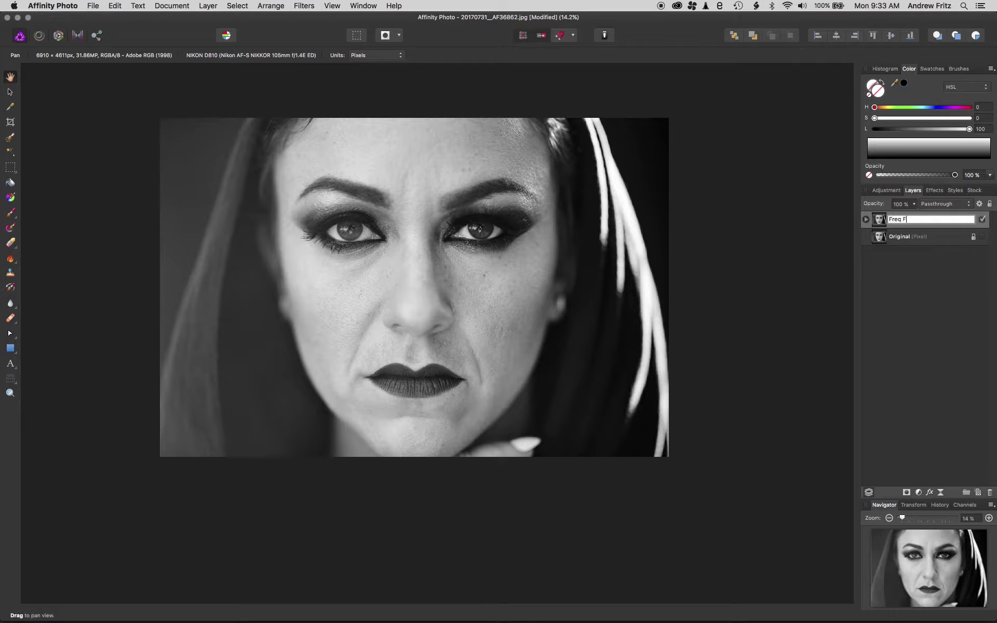
{"action": "key", "text": "BackSpace"}
{"action": "type", "text": "Seperation"}
{"action": "key", "text": "Return"}
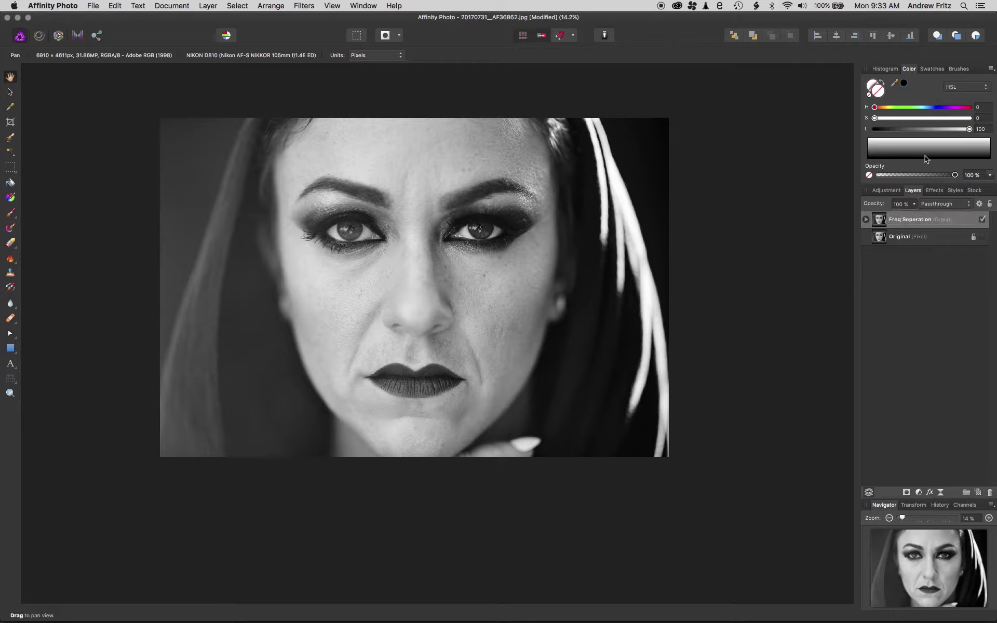
- Expand the Freq Seperation group, hide its High Frequency layer and make the Low Frequency layer active
{"action": "left_click", "coordinate": [866, 219]}
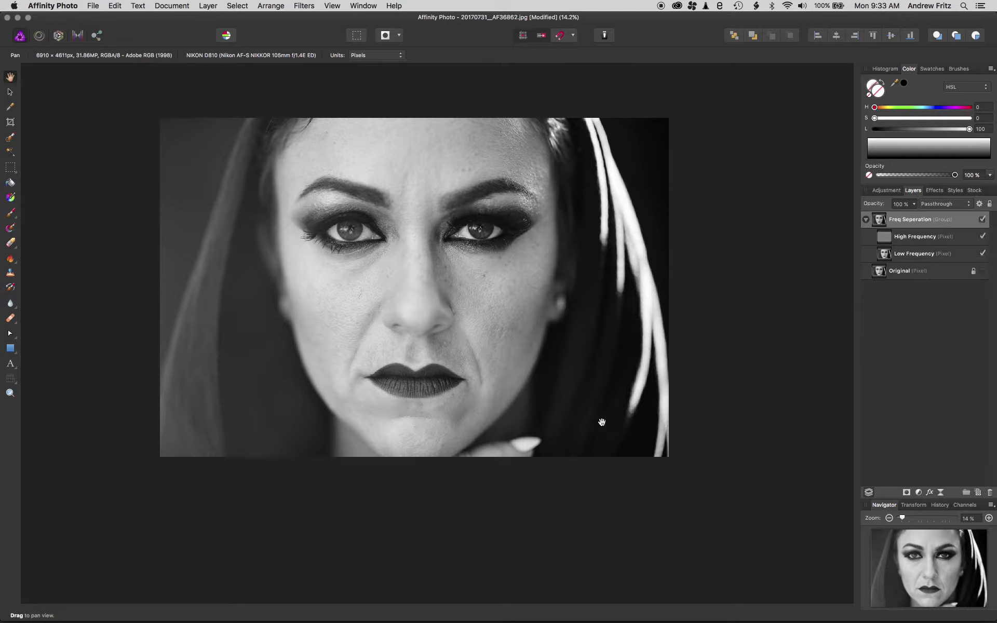
{"action": "left_click", "coordinate": [982, 236]}
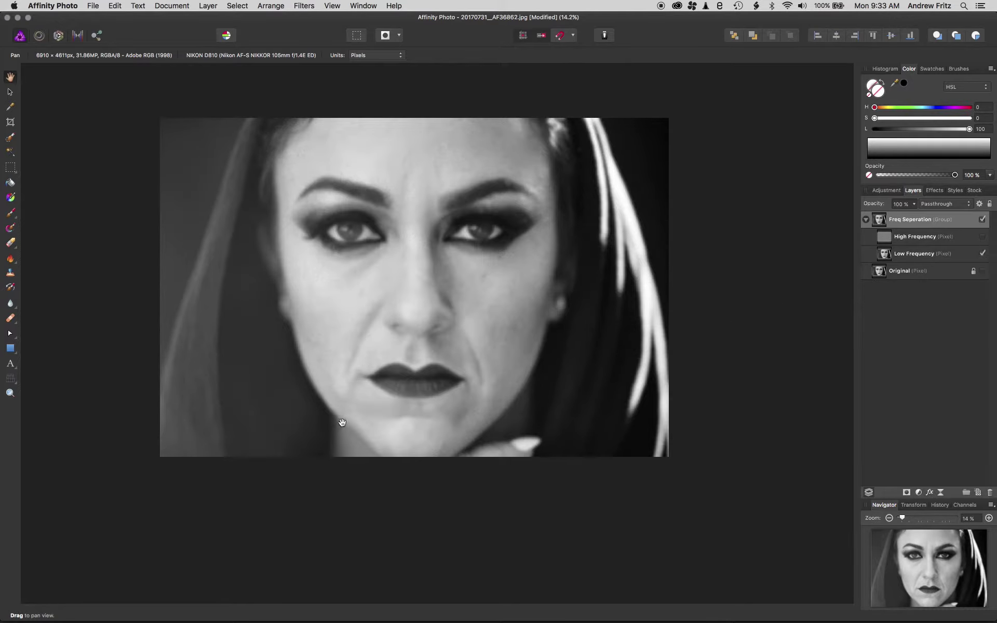
{"action": "scroll", "coordinate": [339, 408], "scroll_direction": "up", "scroll_amount": 3}
{"action": "left_click", "coordinate": [891, 249]}
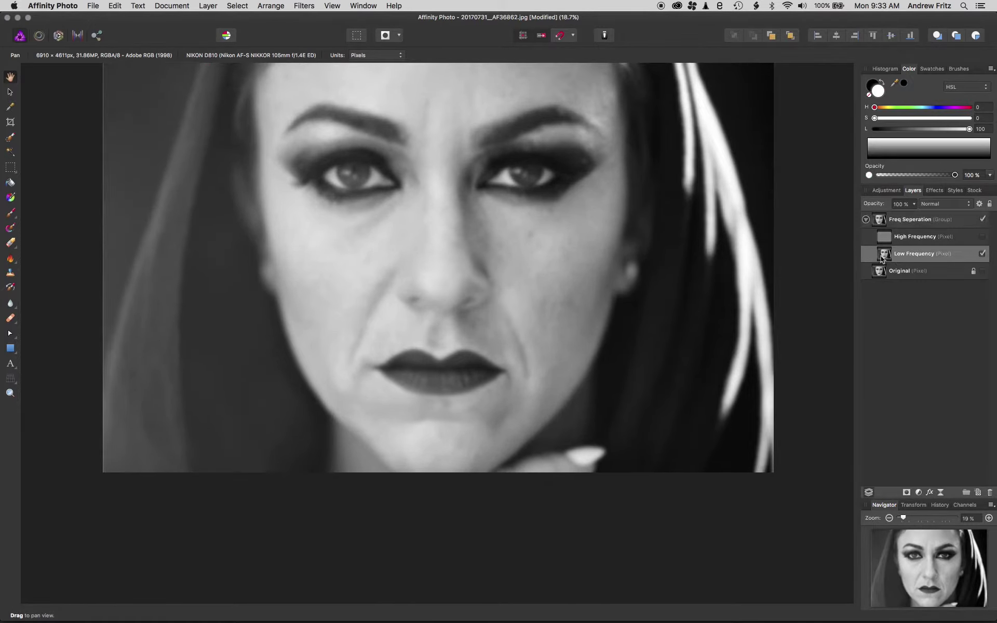
- Heal the lower smile-line crease on the image's left cheek with the Healing Brush on the Low Frequency layer, sampling nearby skin
{"action": "scroll", "coordinate": [356, 423], "scroll_direction": "up", "scroll_amount": 3}
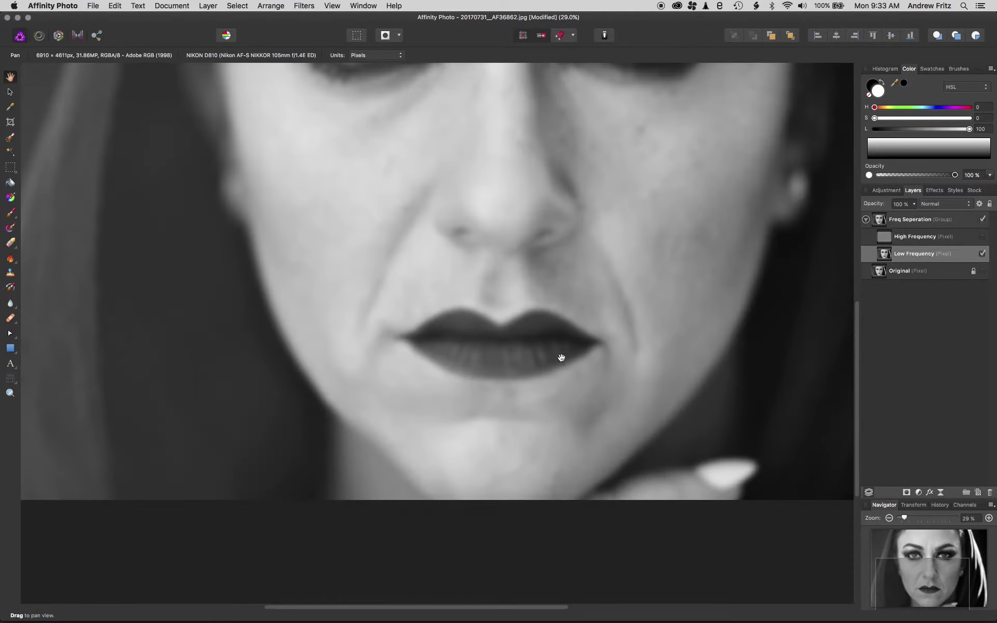
{"action": "left_click_drag", "start_coordinate": [661, 333], "coordinate": [643, 325]}
{"action": "left_click", "coordinate": [9, 319]}
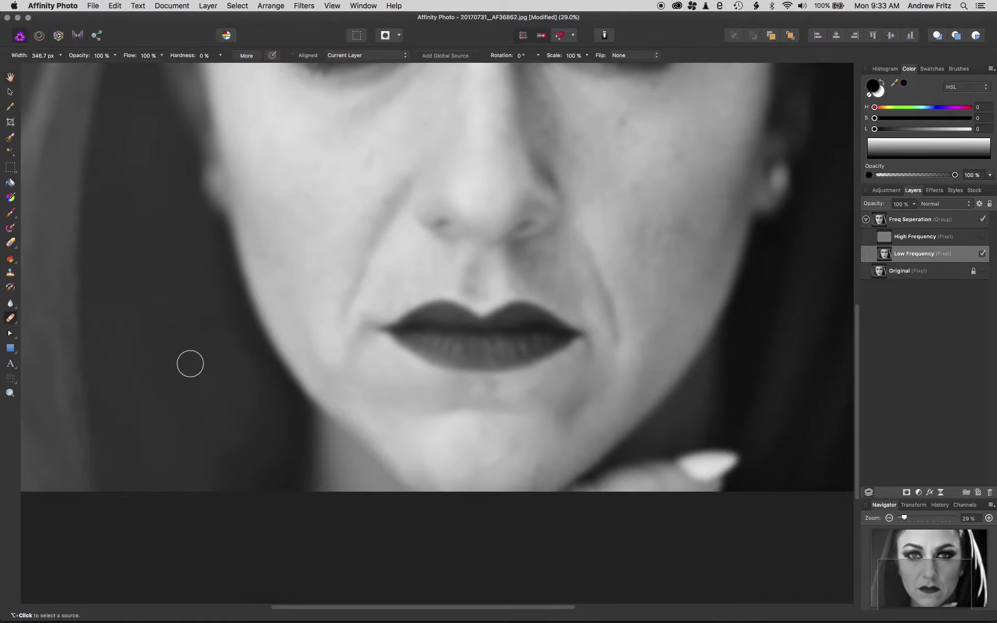
{"action": "left_click", "coordinate": [14, 325]}
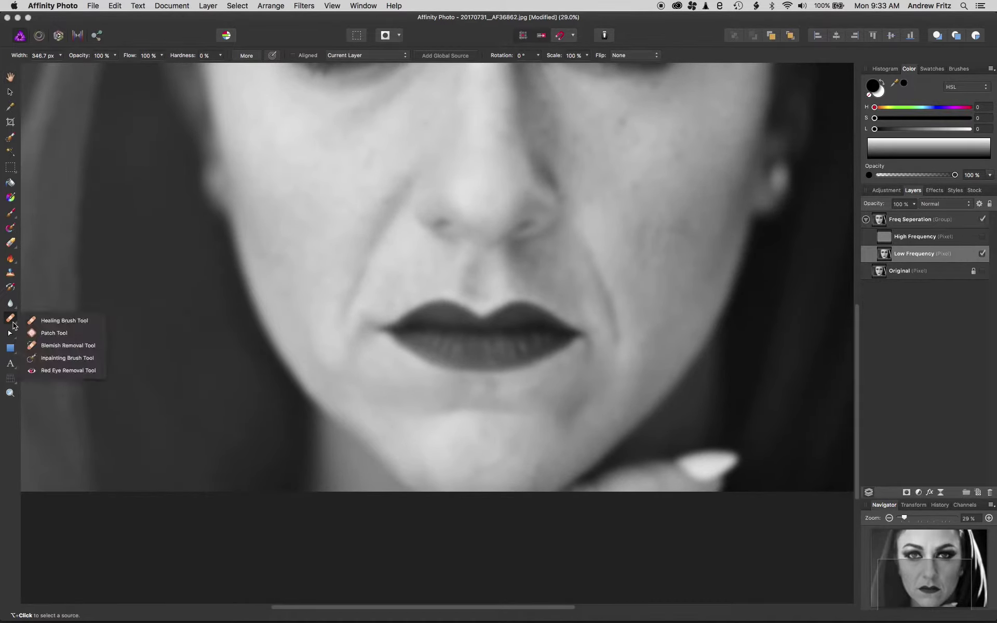
{"action": "left_click", "coordinate": [79, 320]}
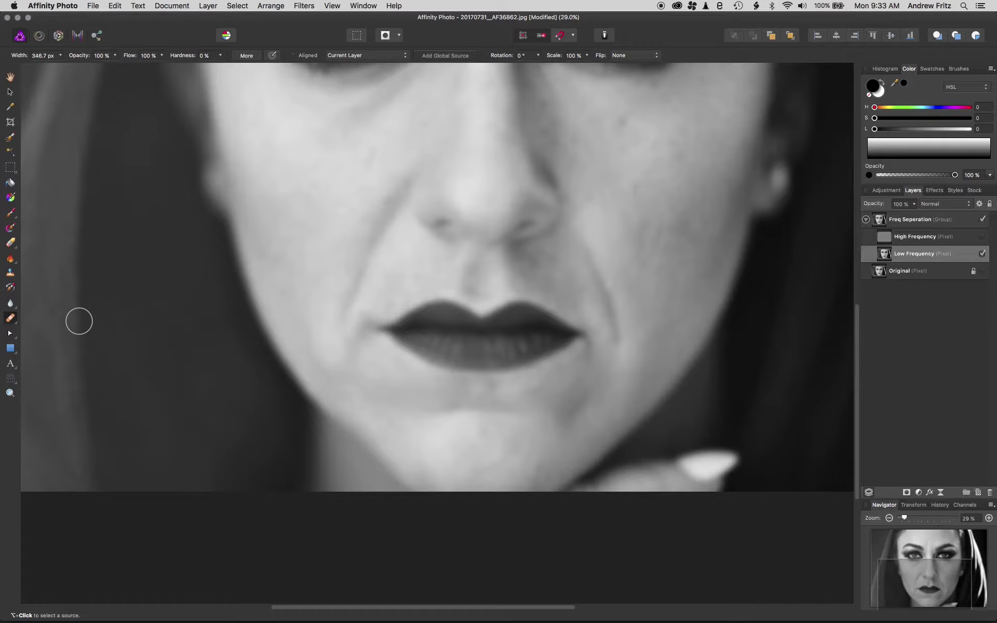
{"action": "left_click", "coordinate": [302, 260], "text": "alt"}
{"action": "mouse_move", "coordinate": [357, 261]}
{"action": "left_mouse_down"}
{"action": "mouse_move", "coordinate": [351, 302]}
{"action": "mouse_move", "coordinate": [374, 248]}
{"action": "mouse_move", "coordinate": [351, 322]}
{"action": "left_mouse_up"}
{"action": "key", "text": "alt"}
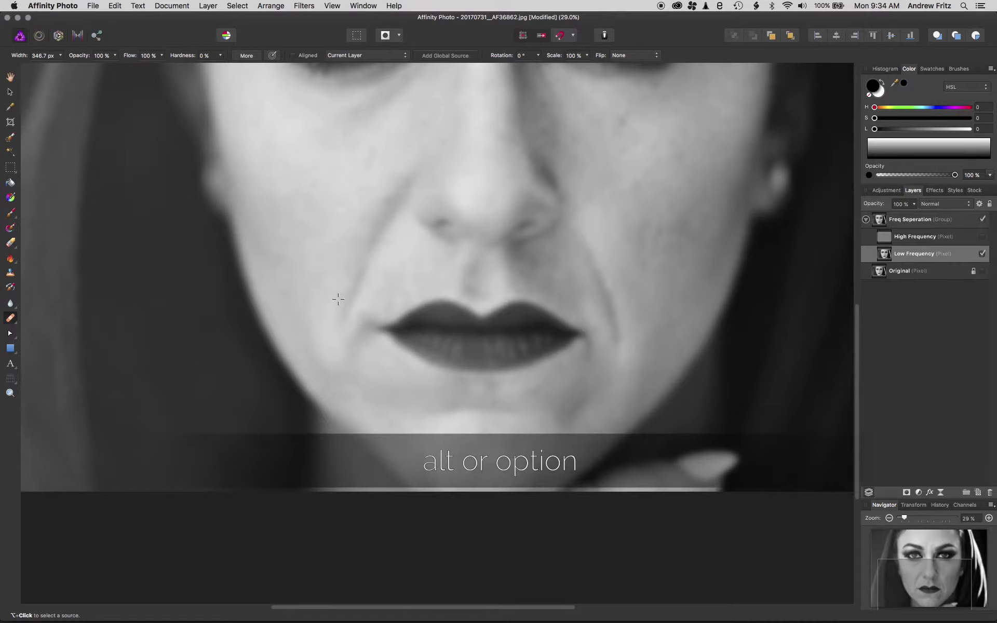
{"action": "left_click", "coordinate": [327, 284], "text": "alt"}
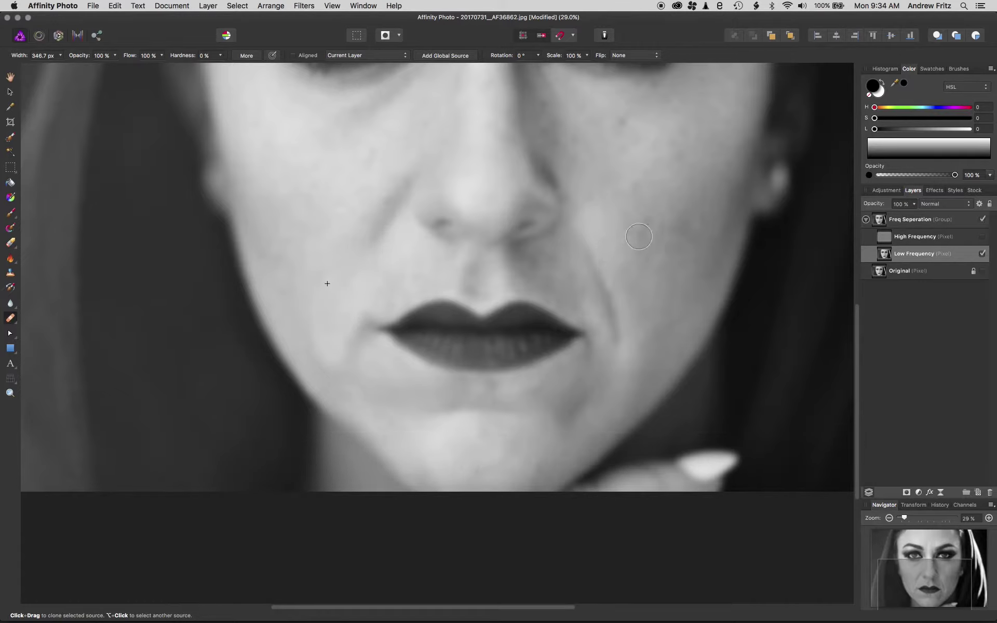
{"action": "key", "text": "super+z"}
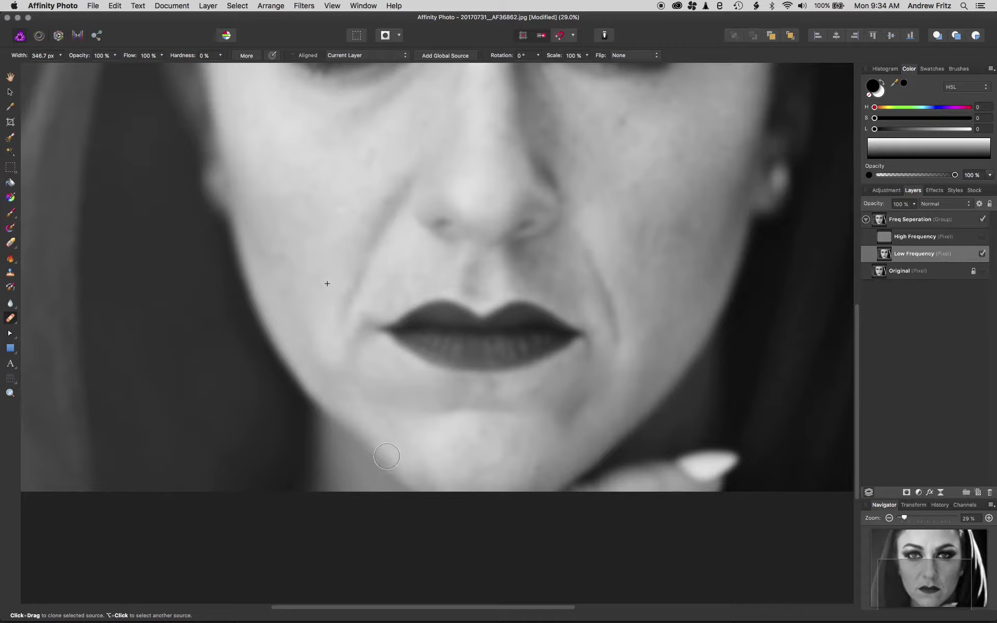
{"action": "mouse_move", "coordinate": [360, 326]}
{"action": "left_mouse_down"}
{"action": "mouse_move", "coordinate": [339, 319]}
{"action": "mouse_move", "coordinate": [367, 257]}
{"action": "left_mouse_up"}
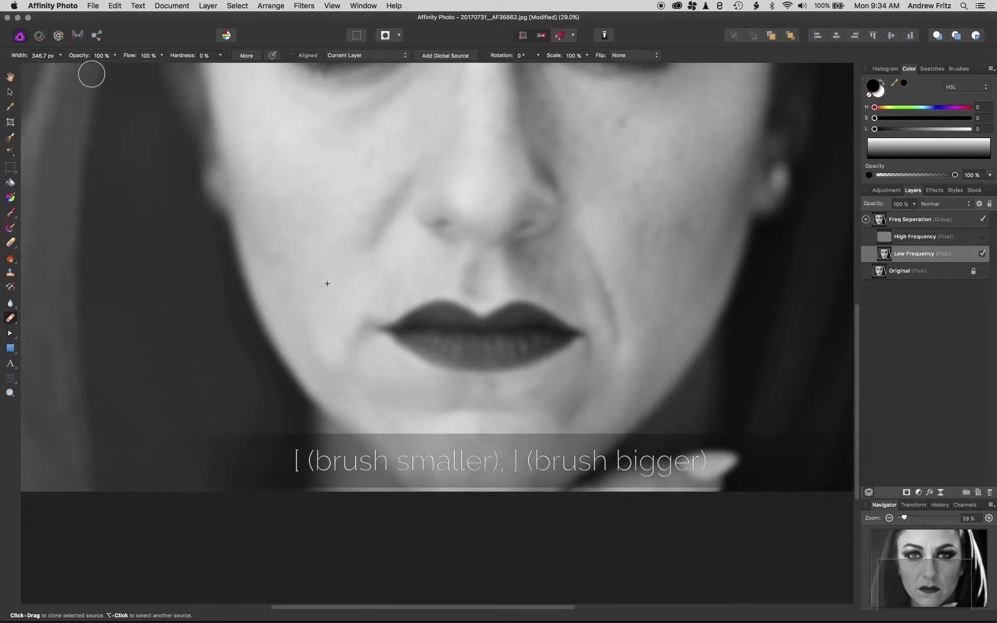
- Try a Healing Brush width of 309.4 px and a flow of 75%, and return the flow to 100%
{"action": "key", "text": "bracketleft"}
{"action": "key", "text": "bracketleft"}
{"action": "key", "text": "bracketleft"}
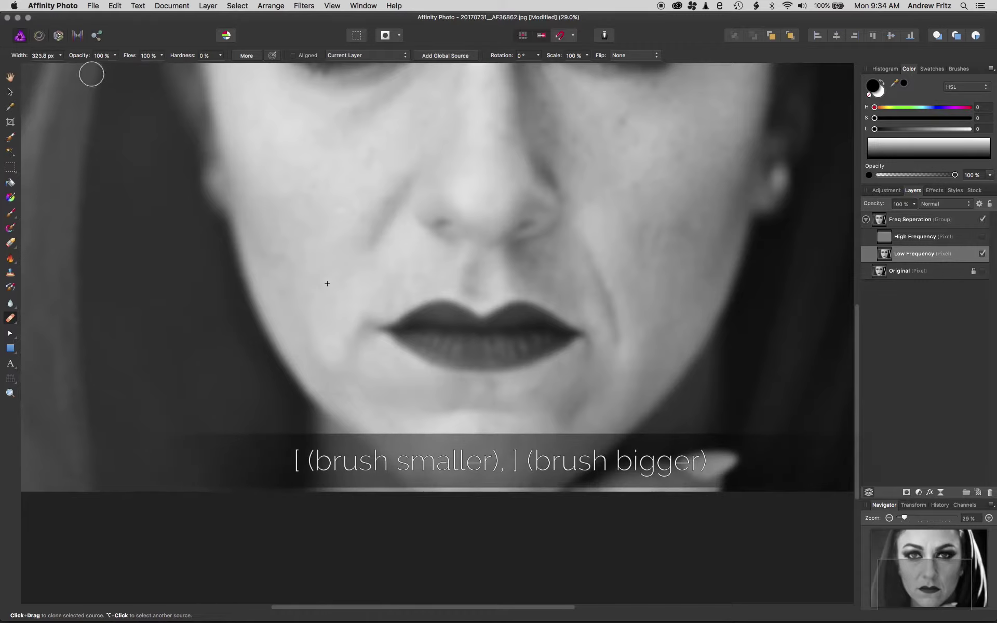
{"action": "key", "text": "bracketleft"}
{"action": "key", "text": "bracketleft"}
{"action": "left_click_drag", "start_coordinate": [82, 56], "coordinate": [135, 61]}
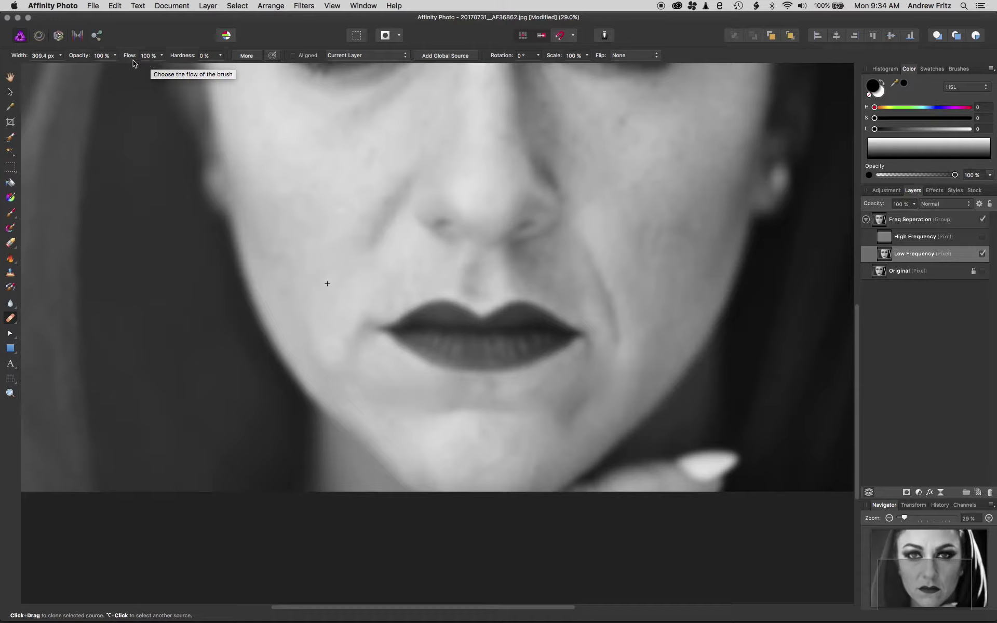
{"action": "left_click_drag", "start_coordinate": [131, 58], "coordinate": [119, 55]}
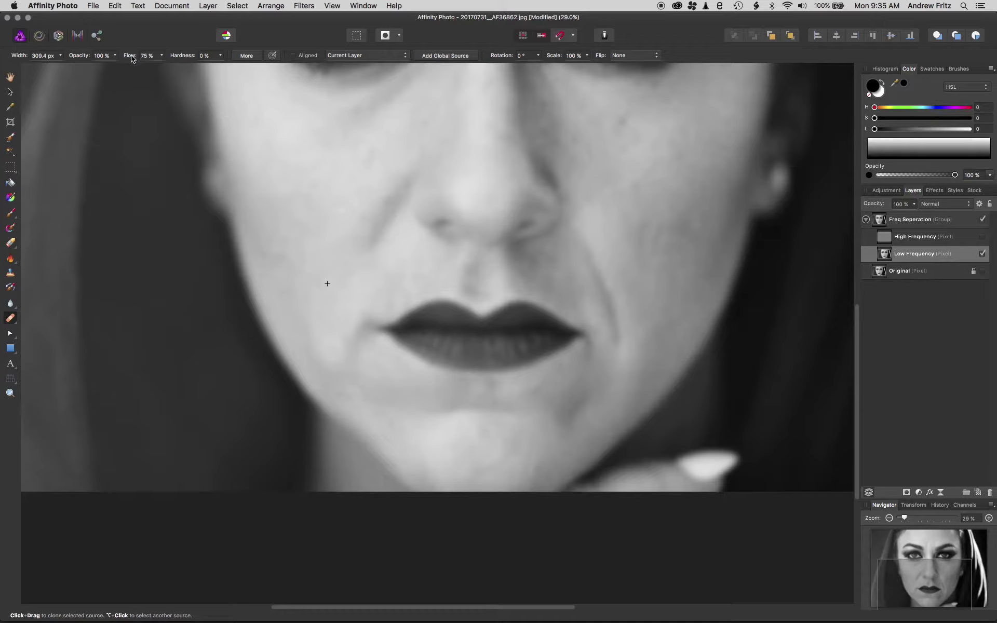
{"action": "left_click_drag", "start_coordinate": [133, 58], "coordinate": [164, 62]}
{"action": "left_click_drag", "start_coordinate": [183, 56], "coordinate": [255, 63]}
- Enlarge the Healing Brush to 470.6 px and set its opacity to 67%
{"action": "key", "text": "bracketright"}
{"action": "key", "text": "bracketright"}
{"action": "key", "text": "bracketright"}
{"action": "left_click_drag", "start_coordinate": [79, 59], "coordinate": [63, 64]}
- Show the High Frequency layer, and move the Original layer above the group, toggling it to compare before and after
{"action": "left_click", "coordinate": [982, 238]}
{"action": "left_click", "coordinate": [981, 238]}
{"action": "left_click", "coordinate": [982, 237]}
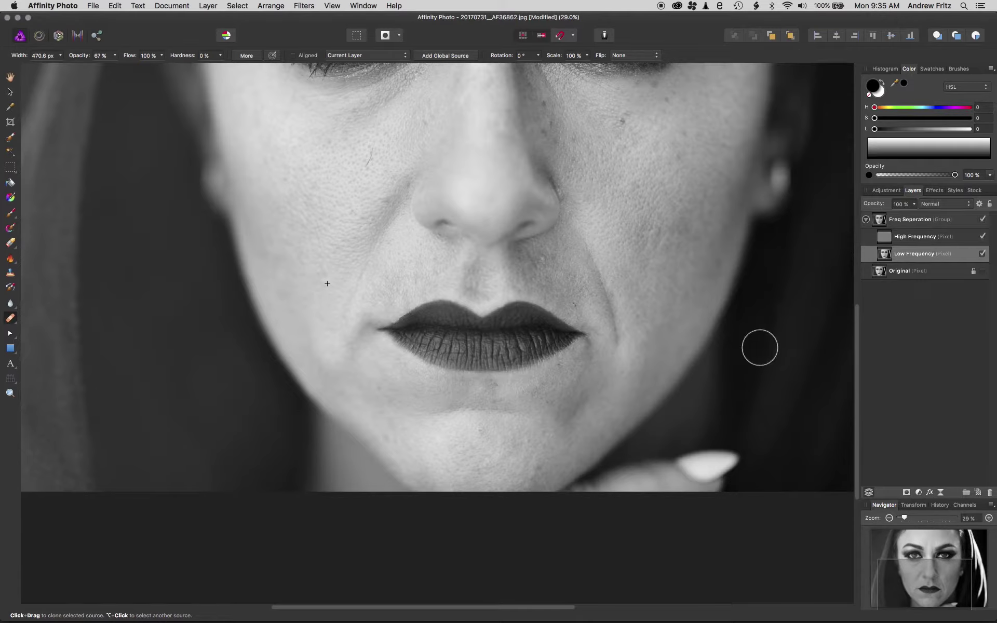
{"action": "left_click_drag", "start_coordinate": [885, 272], "coordinate": [959, 218]}
{"action": "left_click", "coordinate": [981, 220]}
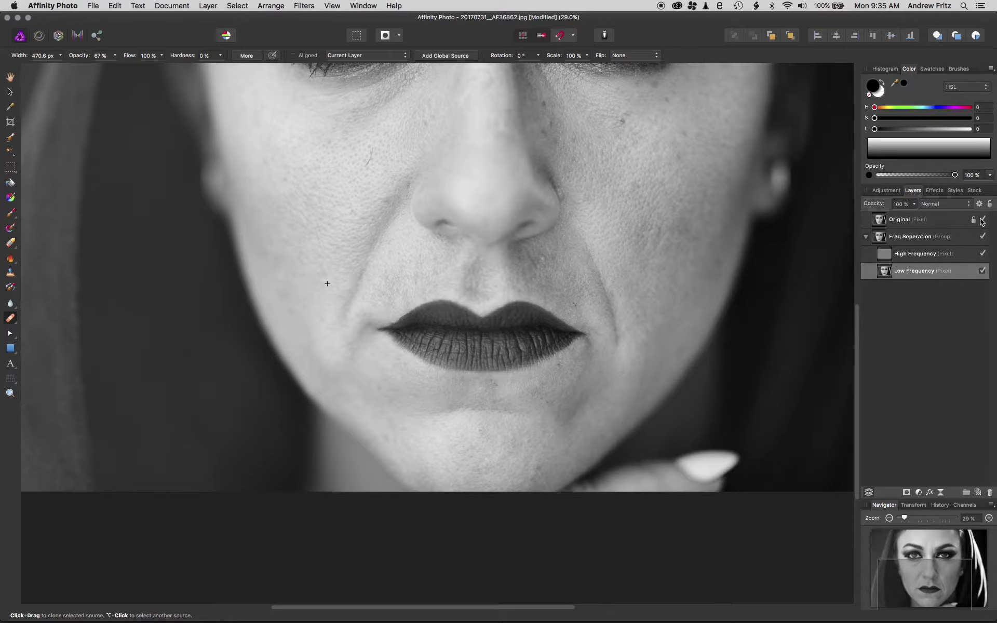
{"action": "left_click", "coordinate": [982, 220]}
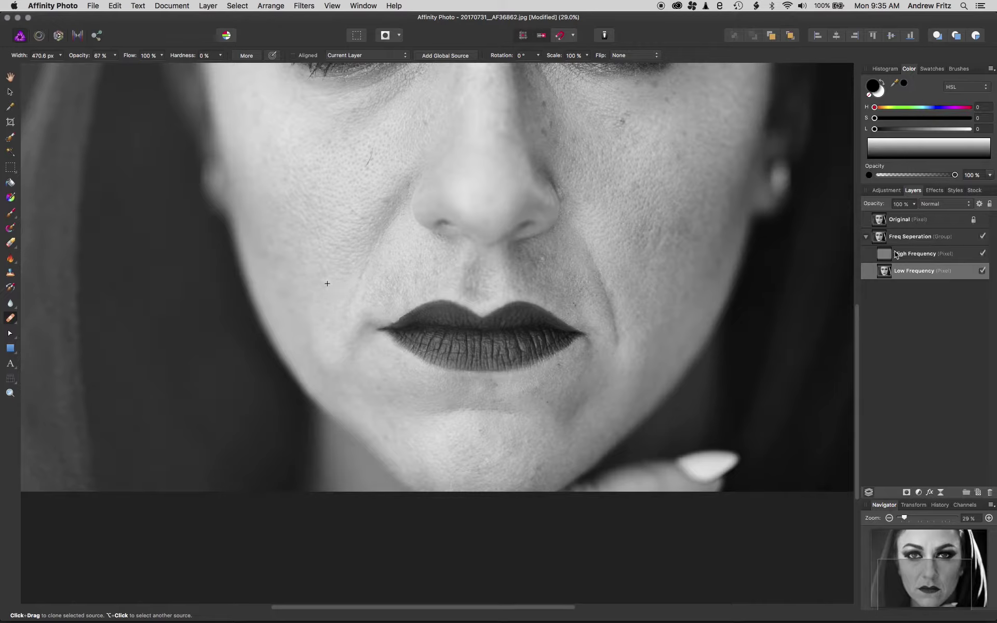
- Heal the remaining smile-line texture beside the mouth on the High Frequency layer with a smaller Healing Brush
{"action": "left_click", "coordinate": [901, 254]}
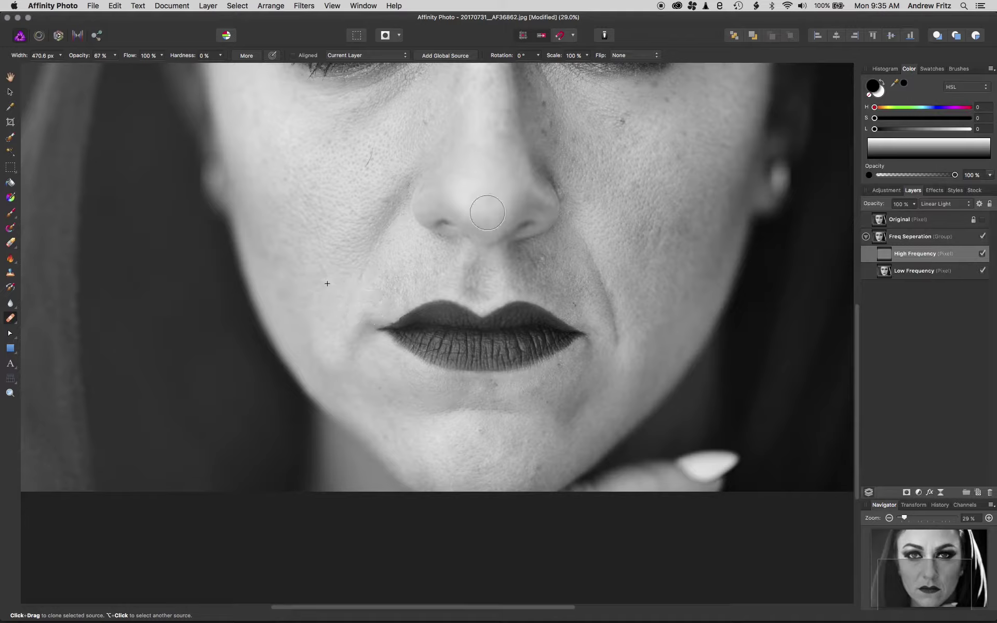
{"action": "key", "text": "bracketleft"}
{"action": "key", "text": "bracketleft"}
{"action": "key", "text": "bracketleft"}
{"action": "key", "text": "bracketleft"}
{"action": "key", "text": "bracketleft"}
{"action": "key", "text": "bracketleft"}
{"action": "left_click_drag", "start_coordinate": [348, 303], "coordinate": [369, 264]}
{"action": "mouse_move", "coordinate": [370, 264]}
{"action": "left_mouse_down"}
{"action": "mouse_move", "coordinate": [360, 290]}
{"action": "mouse_move", "coordinate": [369, 265]}
{"action": "left_mouse_up"}
- Set the Healing Brush to 100% opacity and 324.9 px width, and heal the cheek texture using sampled skin
{"action": "key", "text": "0"}
{"action": "key", "text": "bracketright"}
{"action": "key", "text": "bracketright"}
{"action": "scroll", "coordinate": [358, 312], "scroll_direction": "up", "scroll_amount": 5}
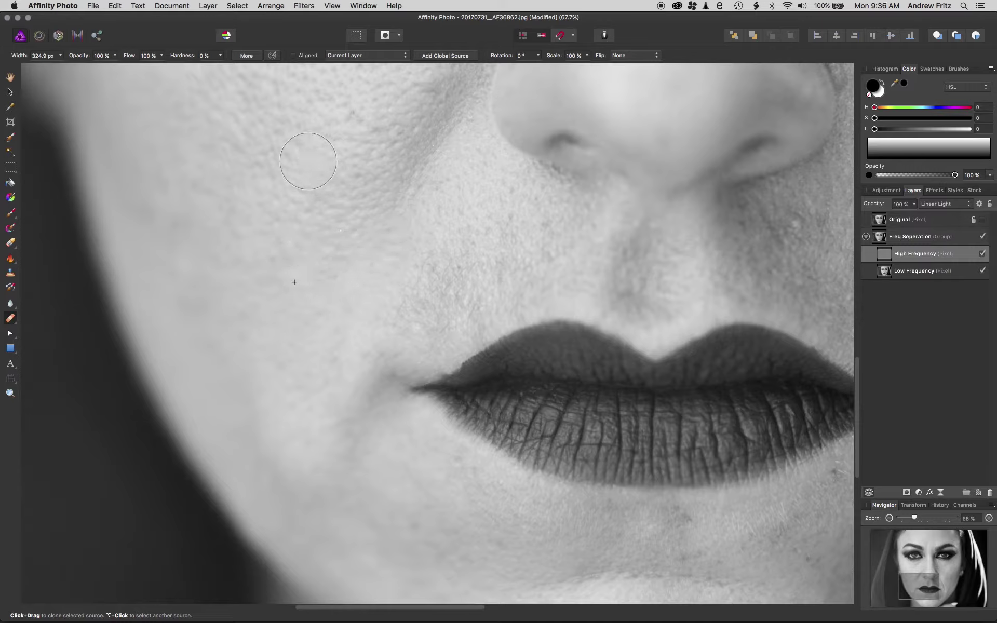
{"action": "left_click", "coordinate": [318, 153], "text": "alt"}
{"action": "left_click", "coordinate": [350, 143], "text": "alt"}
{"action": "mouse_move", "coordinate": [378, 249]}
{"action": "left_mouse_down"}
{"action": "mouse_move", "coordinate": [352, 313]}
{"action": "mouse_move", "coordinate": [341, 301]}
{"action": "mouse_move", "coordinate": [372, 261]}
{"action": "mouse_move", "coordinate": [336, 333]}
{"action": "left_mouse_up"}
- Reduce the Healing Brush to 234.7 px and heal the skin texture between the nose and mouth corner from a new sample
{"action": "left_click", "coordinate": [297, 271], "text": "alt"}
{"action": "left_click", "coordinate": [435, 206], "text": "alt"}
{"action": "key", "text": "bracketleft"}
{"action": "key", "text": "bracketleft"}
{"action": "left_click_drag", "start_coordinate": [408, 249], "coordinate": [388, 285]}
- Examine the retouched skin texture beside the mouth up close and check the result across the whole face
{"action": "scroll", "coordinate": [543, 206], "scroll_direction": "down", "scroll_amount": 5}
{"action": "scroll", "coordinate": [454, 234], "scroll_direction": "up", "scroll_amount": 10}
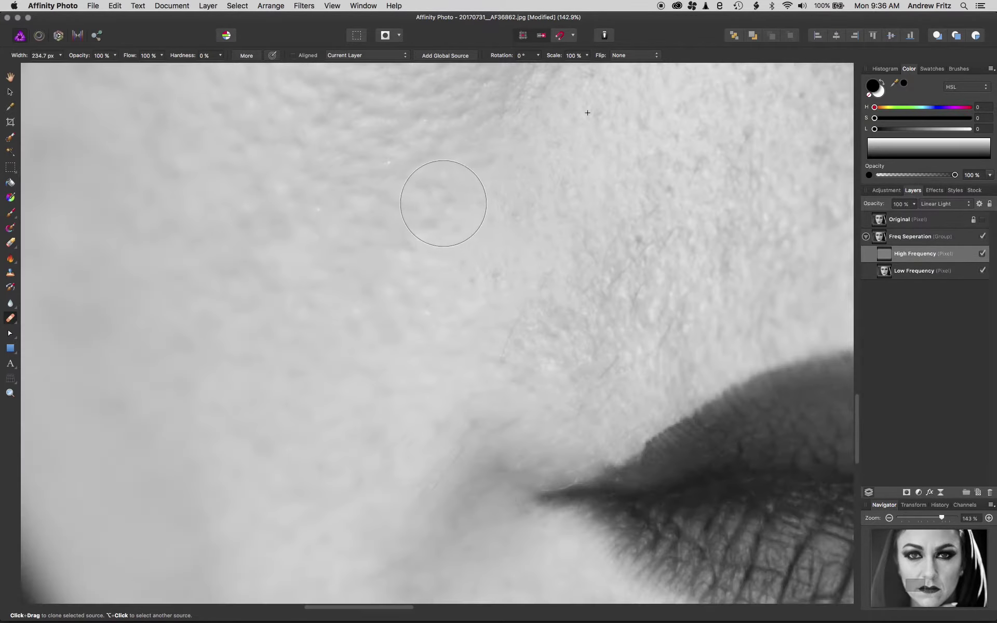
{"action": "scroll", "coordinate": [444, 203], "scroll_direction": "down", "scroll_amount": 2}
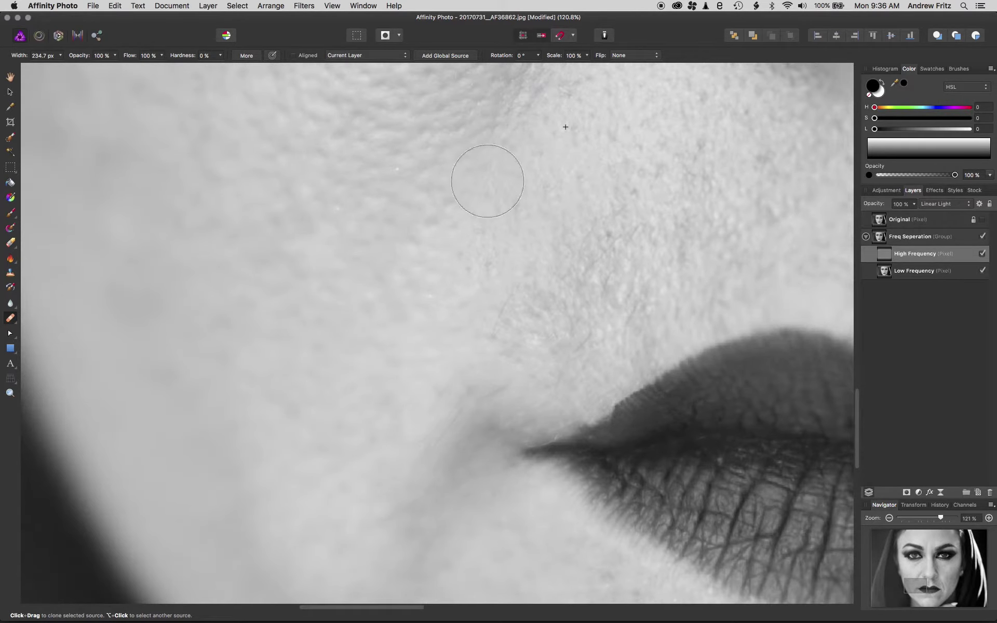
{"action": "scroll", "coordinate": [457, 203], "scroll_direction": "down", "scroll_amount": 3}
{"action": "scroll", "coordinate": [623, 207], "scroll_direction": "down", "scroll_amount": 3}
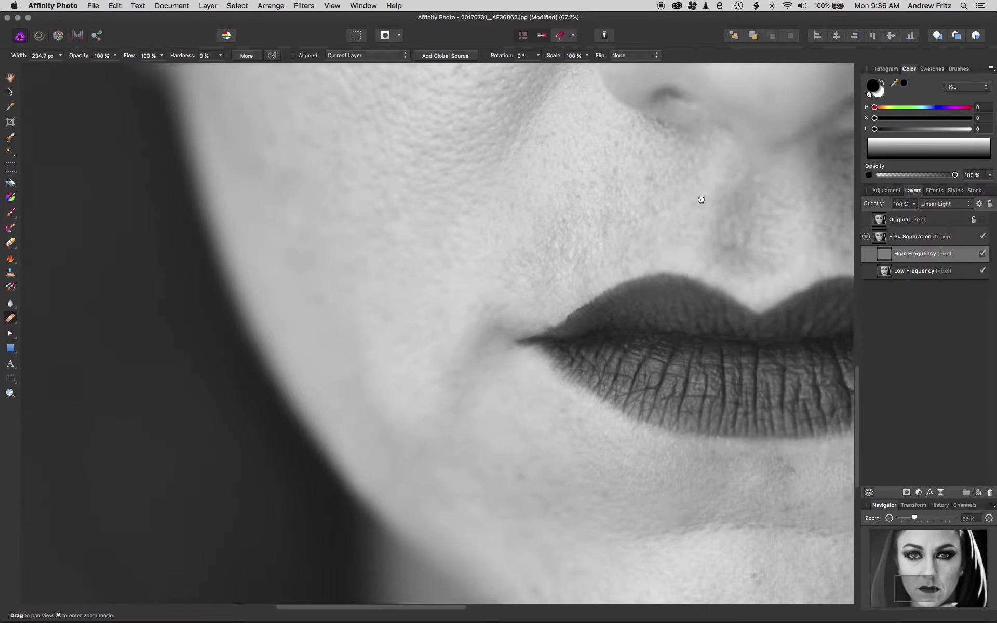
{"action": "left_click_drag", "start_coordinate": [726, 198], "coordinate": [490, 223]}
{"action": "scroll", "coordinate": [520, 217], "scroll_direction": "down", "scroll_amount": 10}
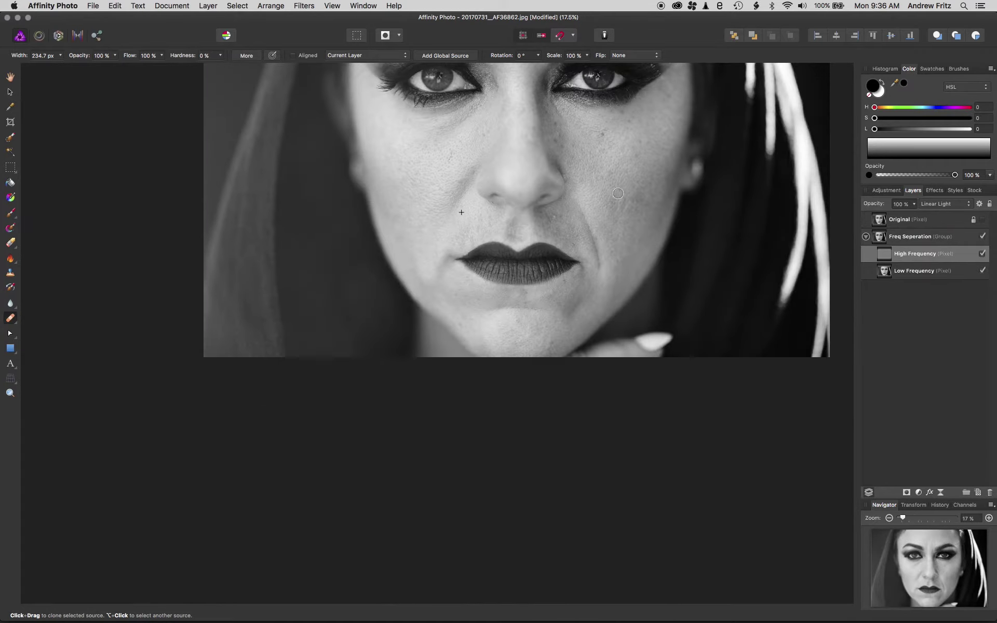
{"action": "left_click_drag", "start_coordinate": [626, 186], "coordinate": [546, 335]}
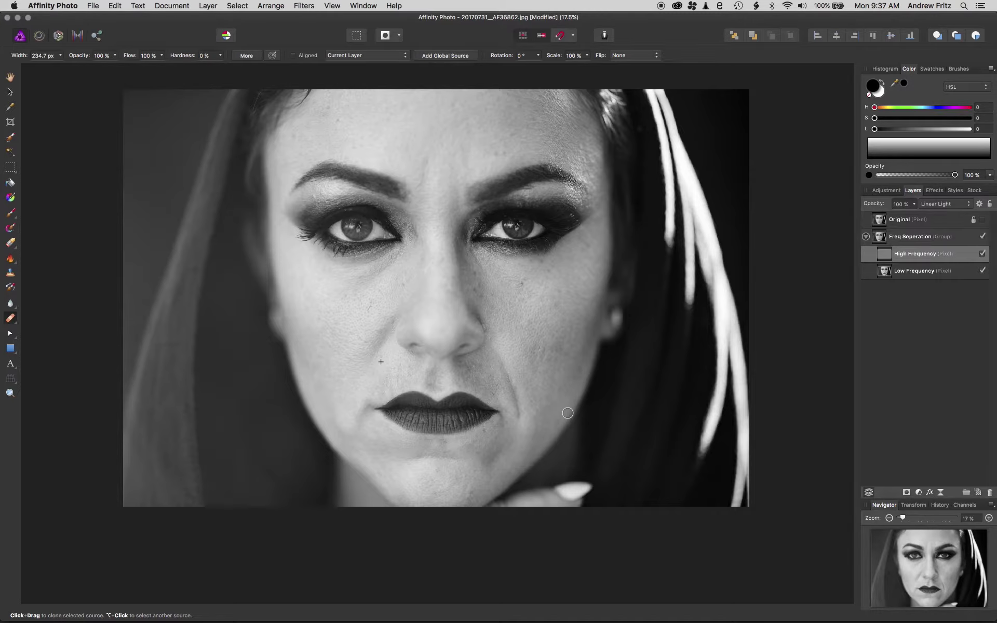
- Enlarge the Healing Brush to 410.5 px and heal the smile line beside the mouth on the Low Frequency layer using sampled cheek tone
{"action": "scroll", "coordinate": [540, 418], "scroll_direction": "up", "scroll_amount": 2}
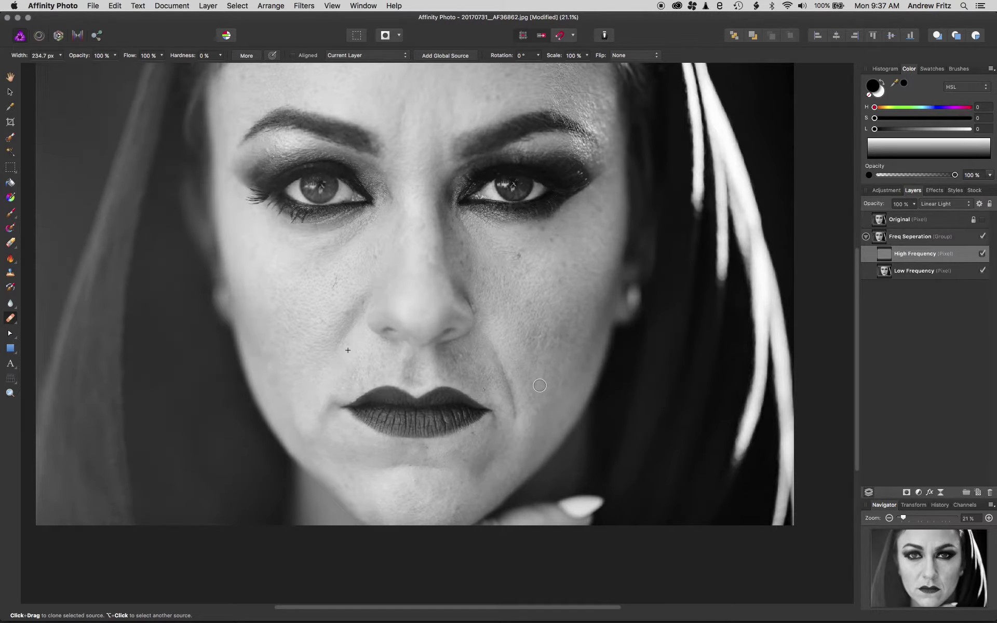
{"action": "scroll", "coordinate": [540, 385], "scroll_direction": "up", "scroll_amount": 4}
{"action": "scroll", "coordinate": [551, 436], "scroll_direction": "down", "scroll_amount": 2}
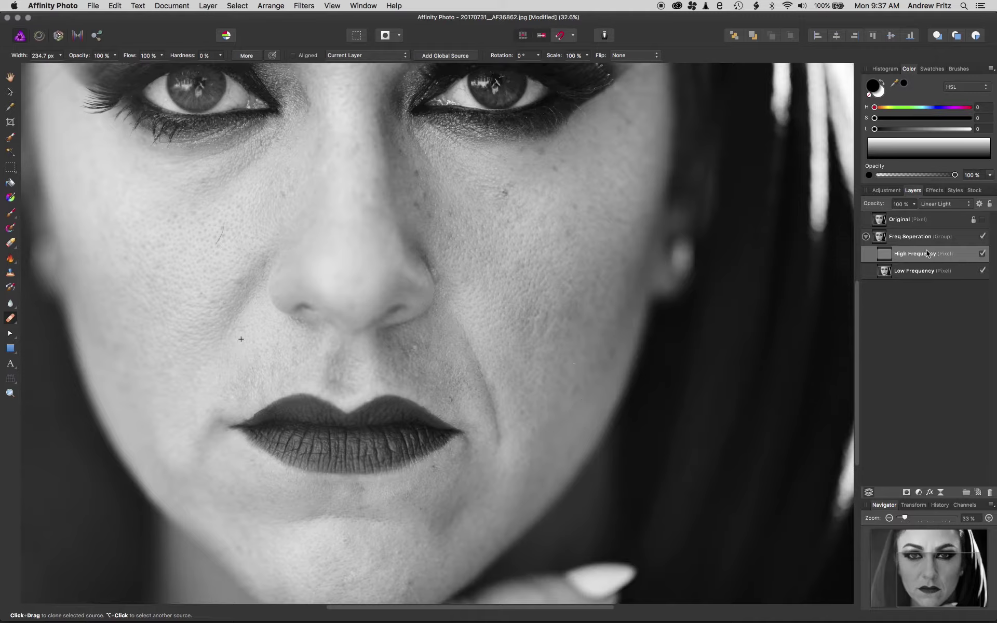
{"action": "left_click", "coordinate": [903, 276]}
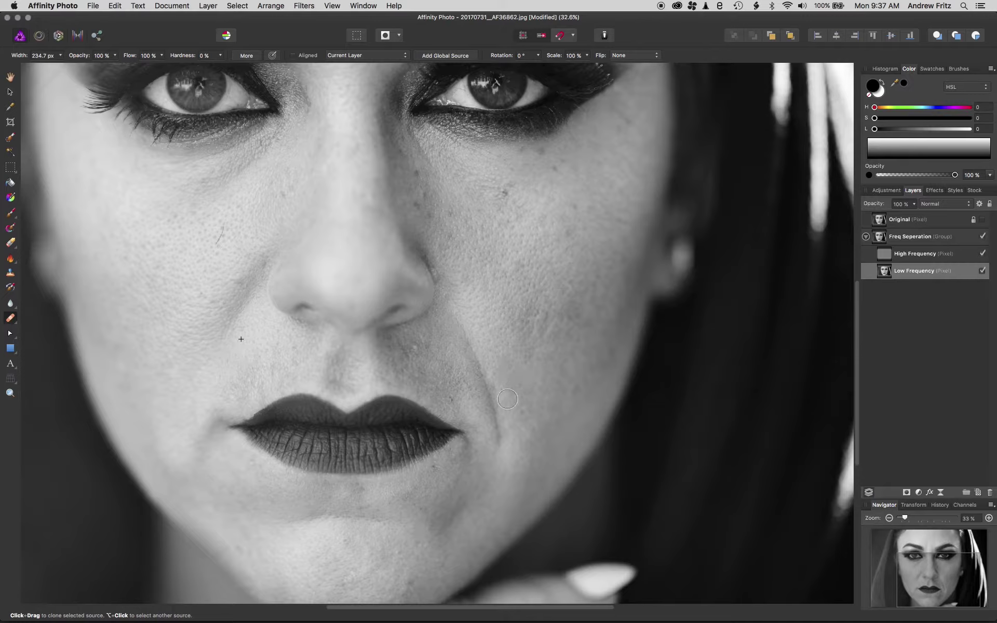
{"action": "key", "text": "alt+bracketright"}
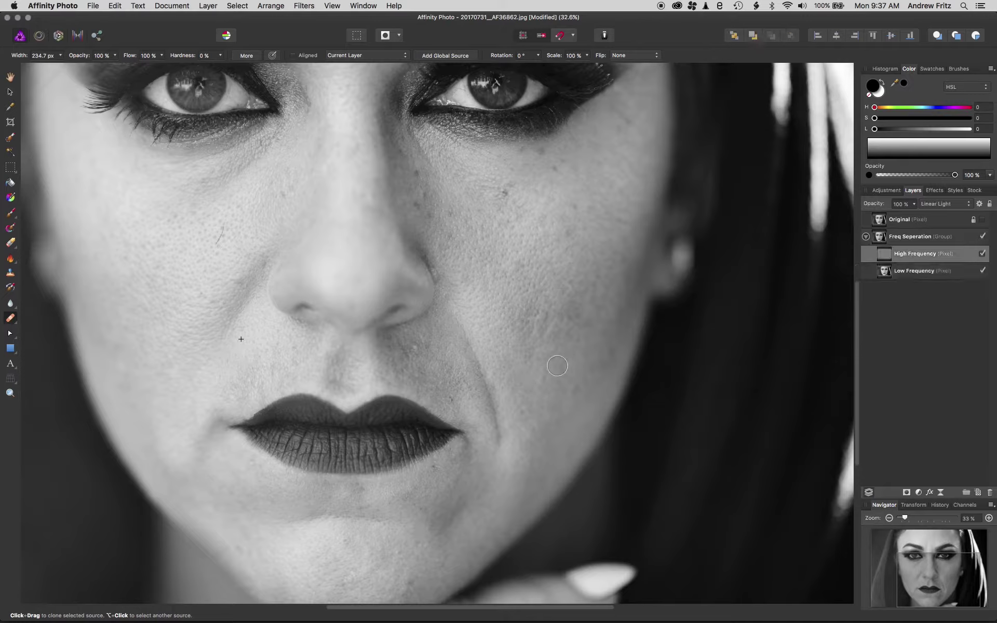
{"action": "left_click", "coordinate": [915, 273]}
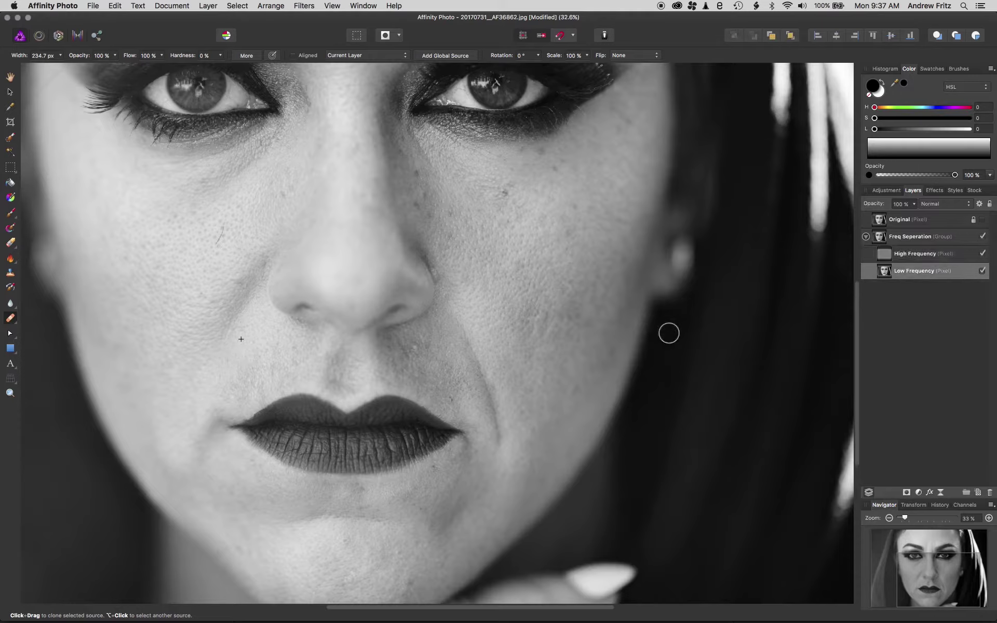
{"action": "left_click", "coordinate": [511, 371], "text": "alt"}
{"action": "key", "text": "bracketright"}
{"action": "key", "text": "bracketright"}
{"action": "key", "text": "bracketright"}
{"action": "key", "text": "bracketright"}
{"action": "mouse_move", "coordinate": [496, 436]}
{"action": "left_mouse_down"}
{"action": "mouse_move", "coordinate": [480, 383]}
{"action": "mouse_move", "coordinate": [500, 427]}
{"action": "left_mouse_up"}
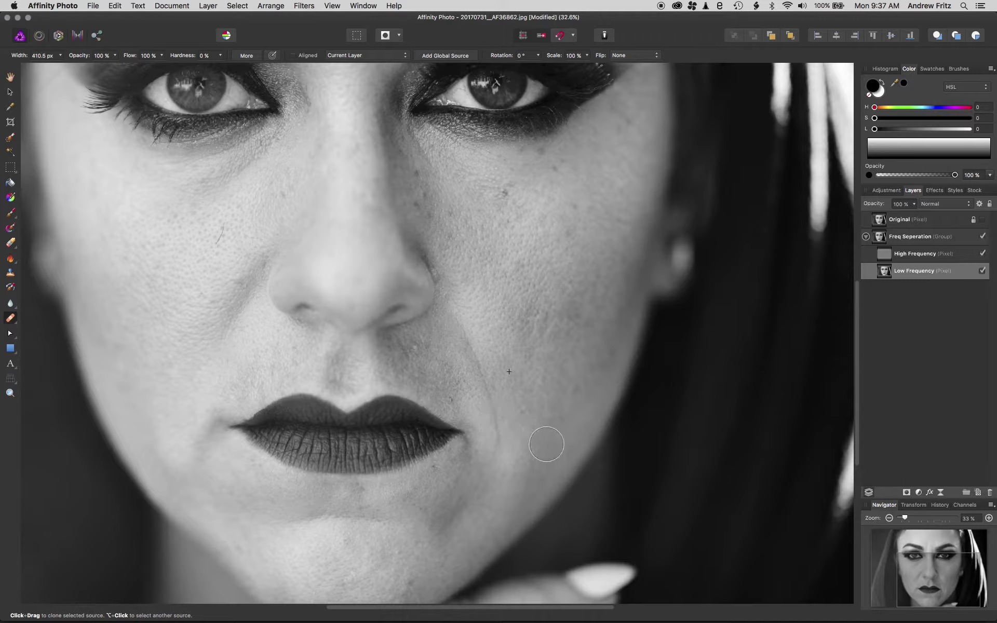
{"action": "key", "text": "super+z"}
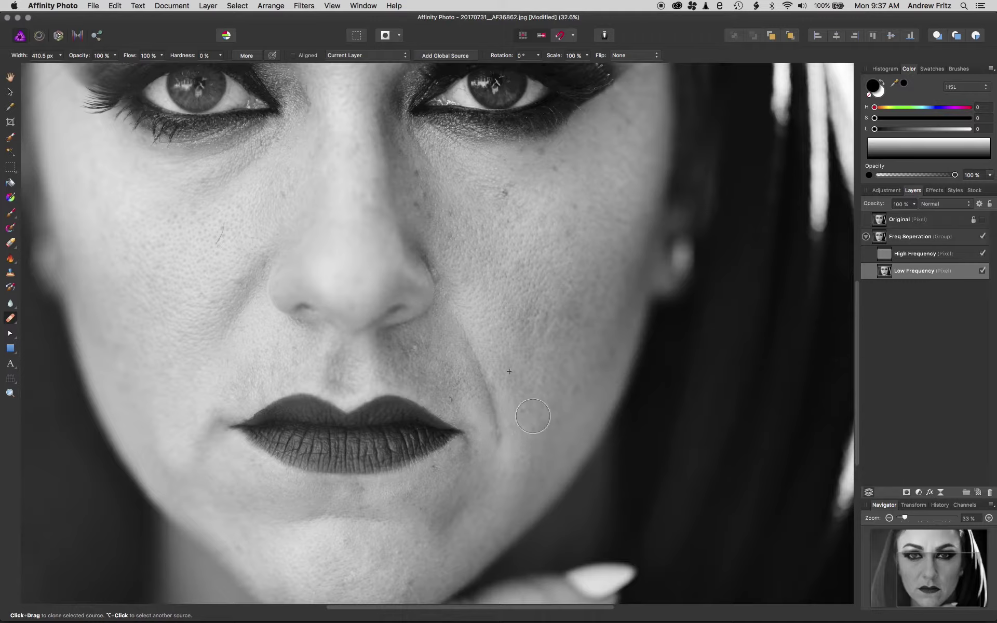
{"action": "left_click", "coordinate": [535, 418], "text": "alt"}
{"action": "mouse_move", "coordinate": [497, 437]}
{"action": "left_mouse_down"}
{"action": "mouse_move", "coordinate": [488, 446]}
{"action": "mouse_move", "coordinate": [472, 358]}
{"action": "mouse_move", "coordinate": [497, 382]}
{"action": "mouse_move", "coordinate": [500, 417]}
{"action": "left_mouse_up"}
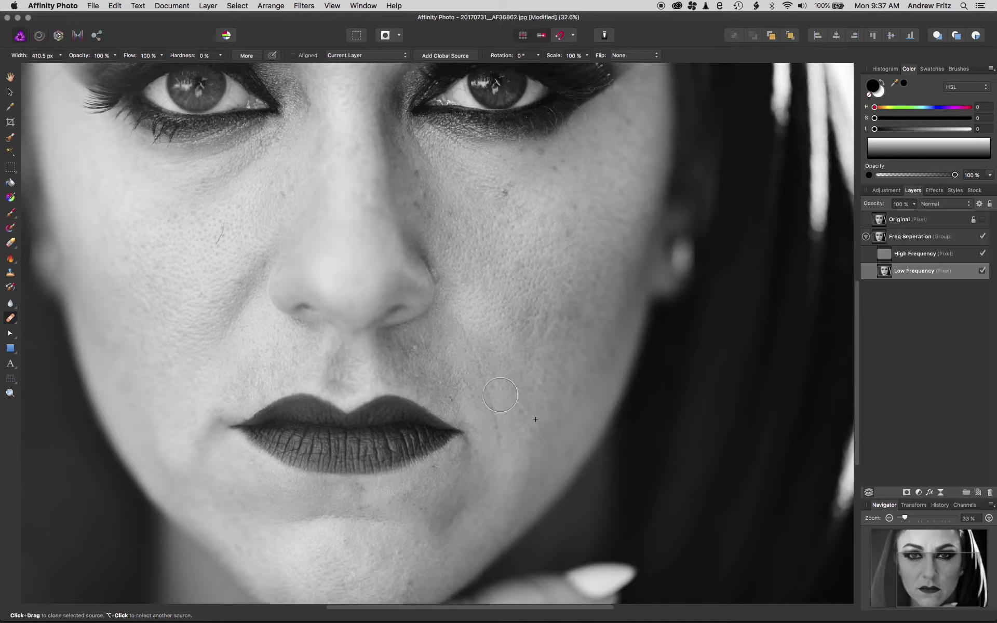
- Reduce the Healing Brush to 182.2 px and heal the smile-line texture from the mouth corner up to the nose on the High Frequency layer
{"action": "left_click", "coordinate": [884, 255]}
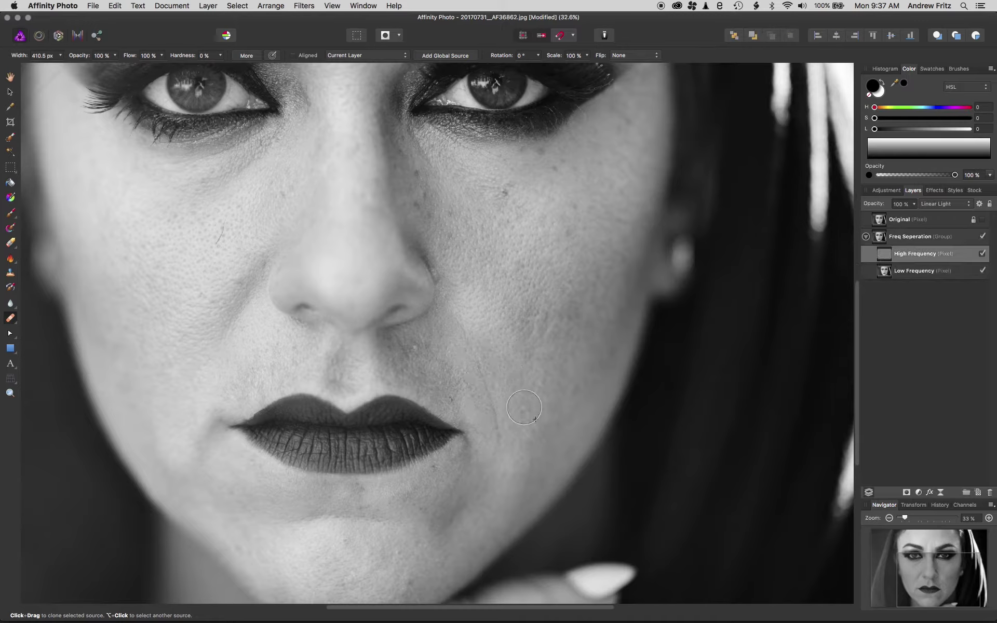
{"action": "left_click", "coordinate": [520, 405], "text": "alt"}
{"action": "key", "text": "super+z"}
{"action": "key", "text": "bracketleft"}
{"action": "key", "text": "bracketleft"}
{"action": "key", "text": "bracketleft"}
{"action": "key", "text": "bracketleft"}
{"action": "key", "text": "bracketleft"}
{"action": "left_click_drag", "start_coordinate": [498, 441], "coordinate": [467, 325]}
{"action": "scroll", "coordinate": [488, 383], "scroll_direction": "down", "scroll_amount": 3}
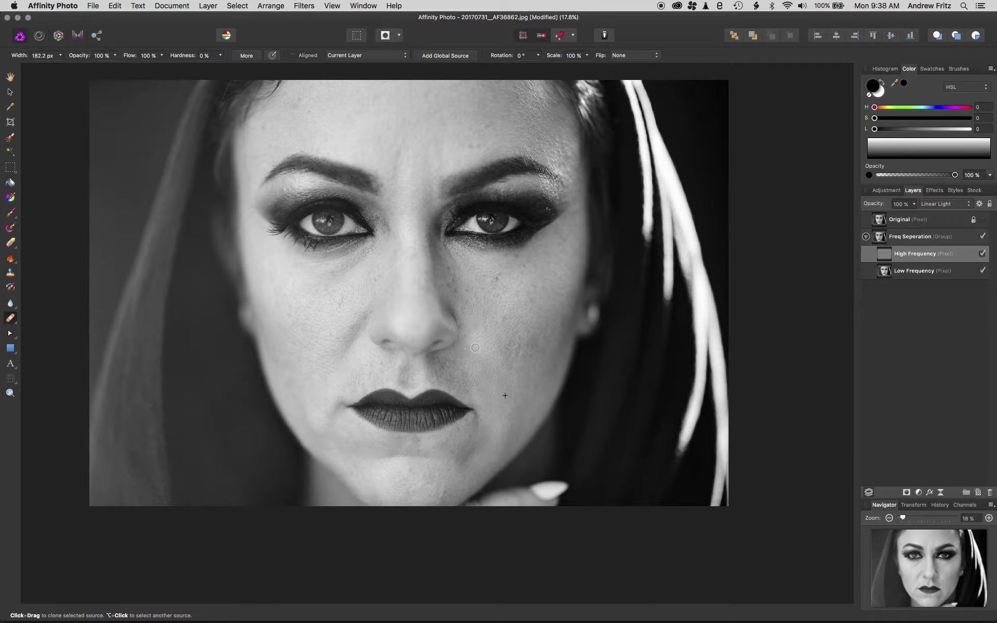
{"action": "scroll", "coordinate": [388, 363], "scroll_direction": "down", "scroll_amount": 2}
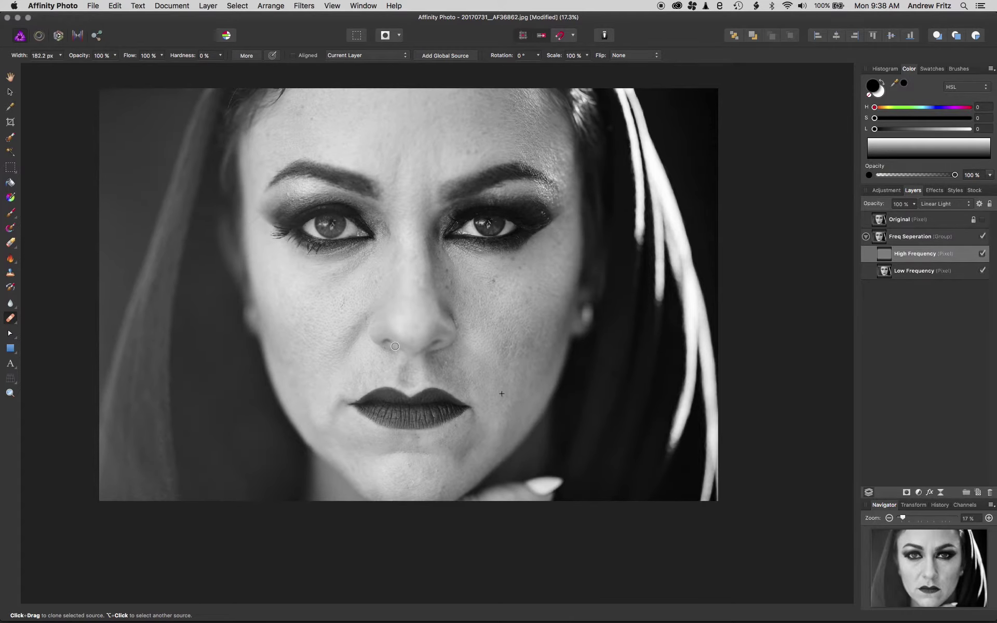
- Reduce the Healing Brush to 111.9 px and heal the stray hair on the cheek on the High Frequency layer from nearby skin
{"action": "scroll", "coordinate": [326, 334], "scroll_direction": "up", "scroll_amount": 10}
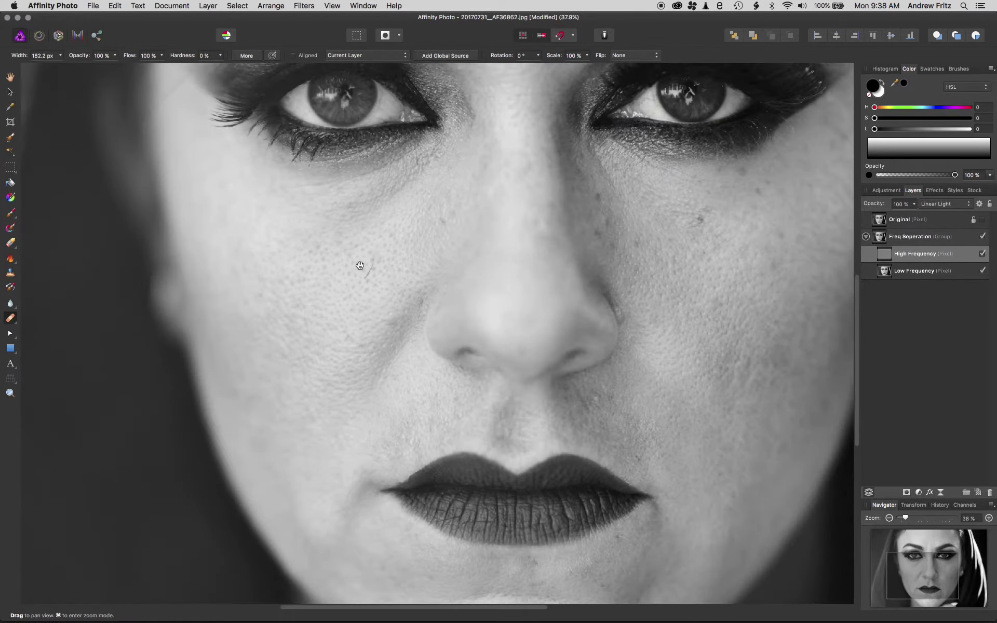
{"action": "scroll", "coordinate": [442, 340], "scroll_direction": "down", "scroll_amount": 2}
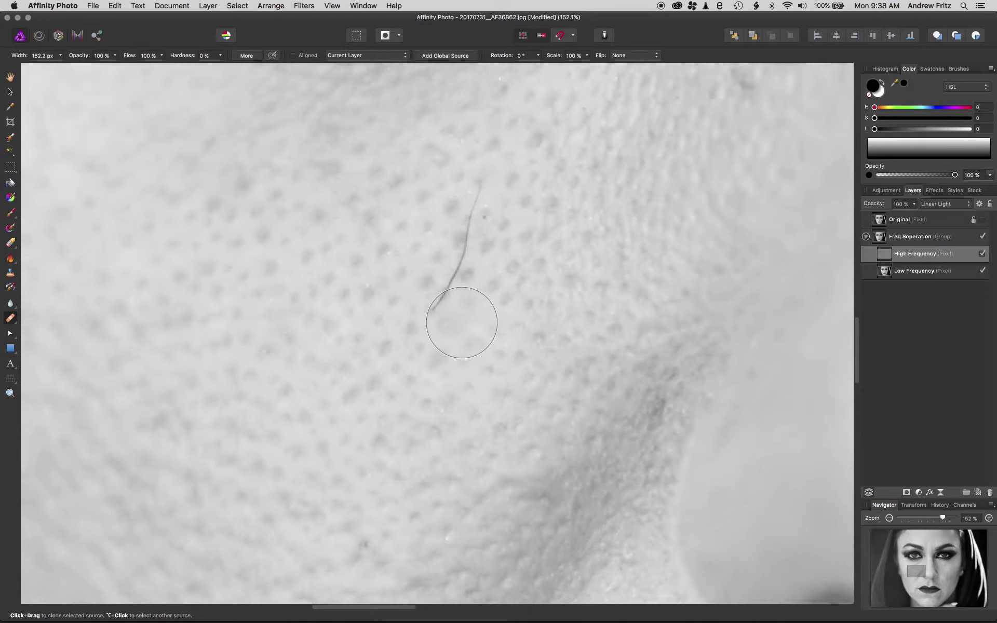
{"action": "left_click", "coordinate": [982, 254]}
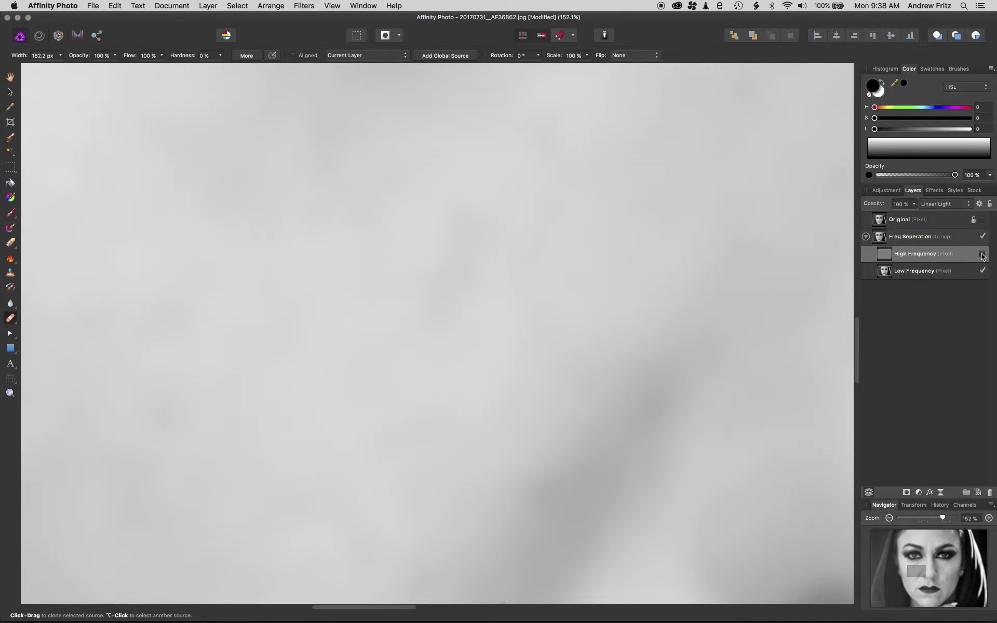
{"action": "left_click", "coordinate": [982, 255]}
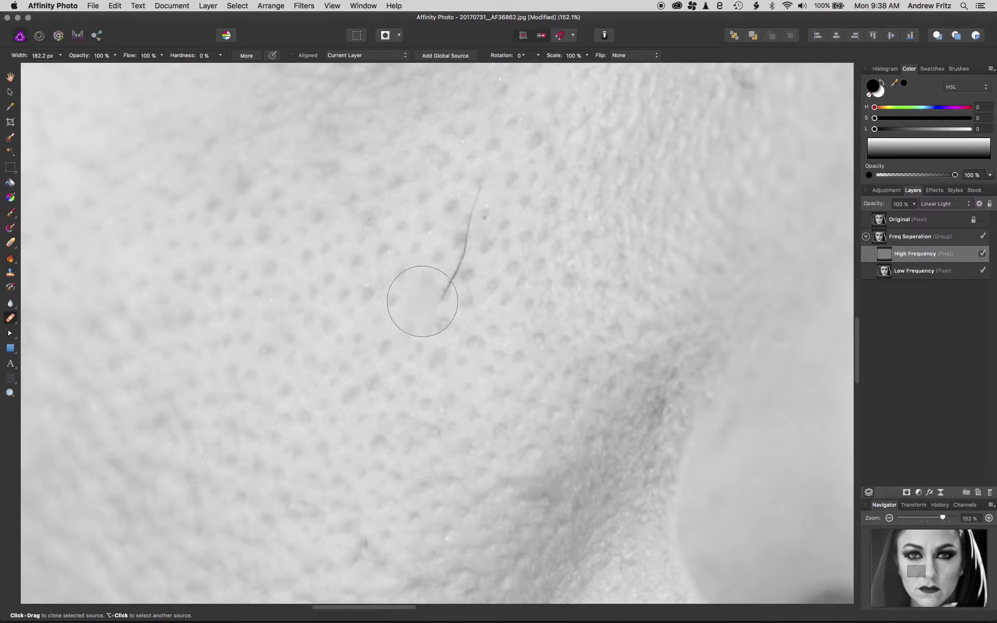
{"action": "key", "text": "bracketleft"}
{"action": "key", "text": "bracketleft"}
{"action": "key", "text": "bracketleft"}
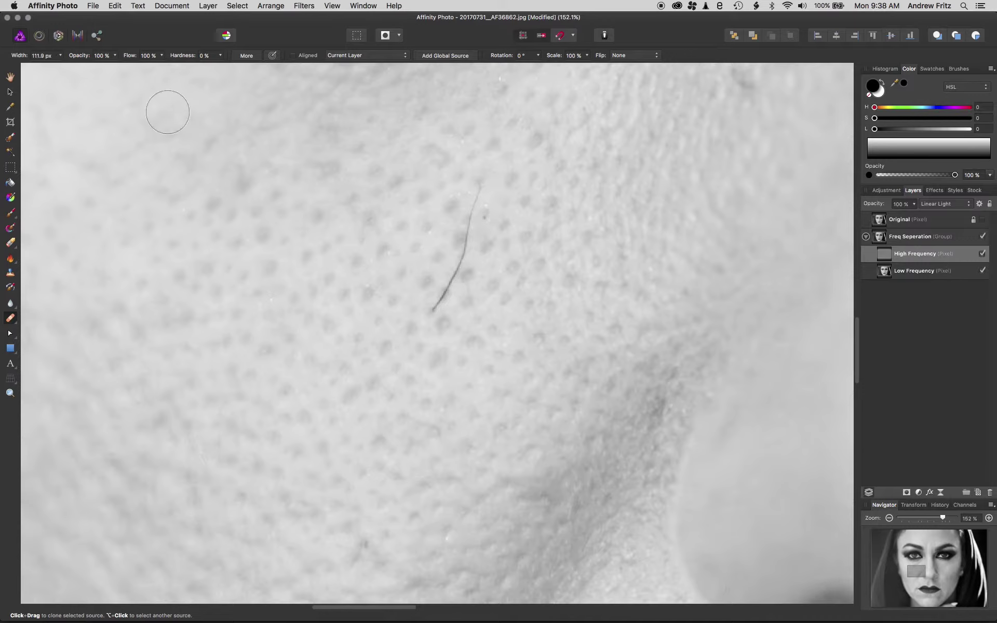
{"action": "left_click", "coordinate": [388, 289], "text": "alt"}
{"action": "mouse_move", "coordinate": [416, 316]}
{"action": "left_mouse_down"}
{"action": "mouse_move", "coordinate": [456, 286]}
{"action": "mouse_move", "coordinate": [463, 204]}
{"action": "left_mouse_up"}
- Examine the retouched skin across the whole face and up close around the nose and mouth
{"action": "key", "text": "super+0"}
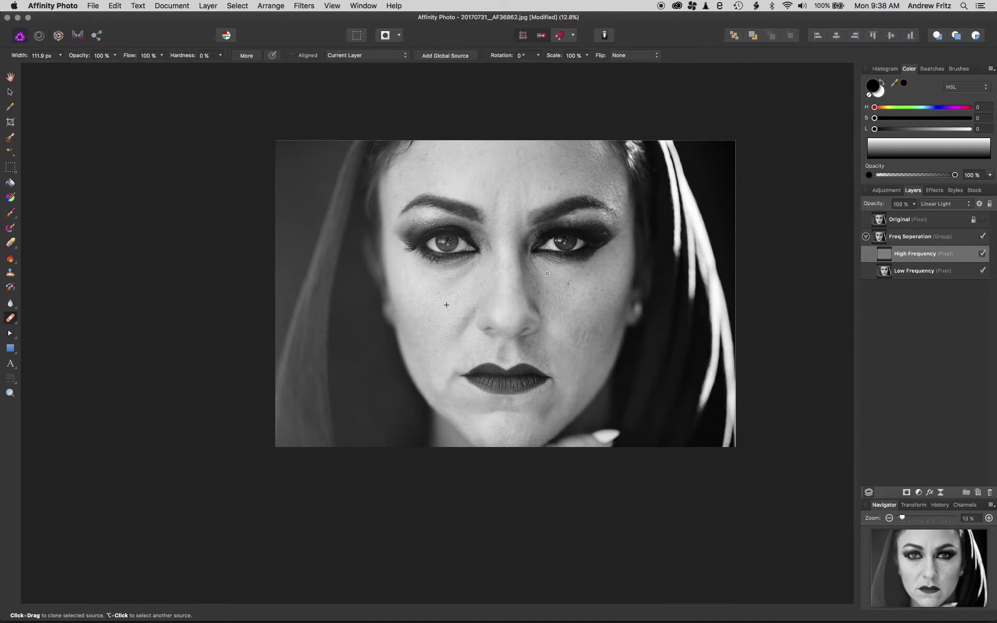
{"action": "scroll", "coordinate": [556, 294], "scroll_direction": "up", "scroll_amount": 6}
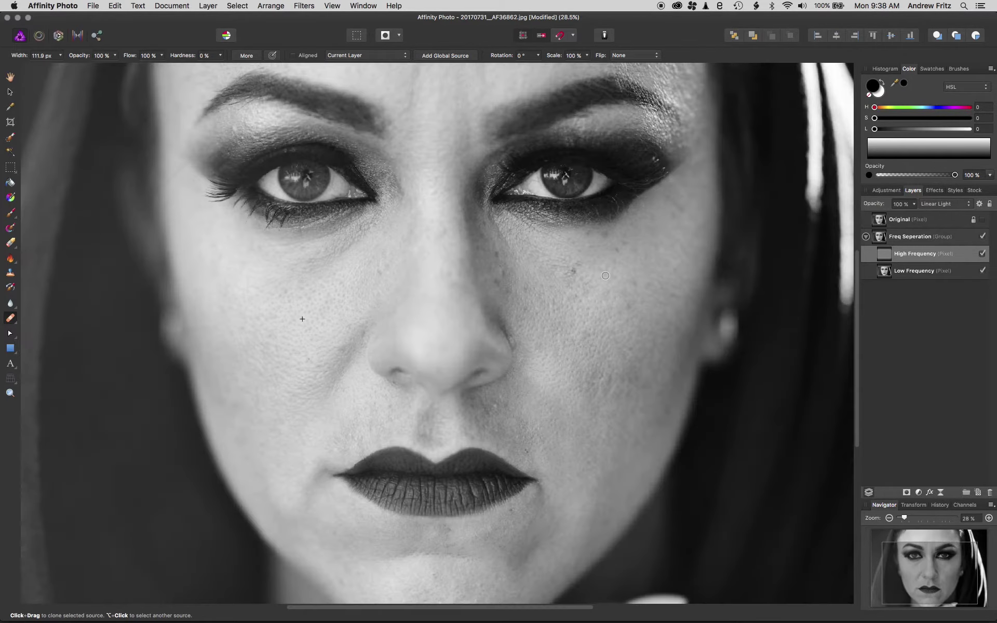
{"action": "scroll", "coordinate": [598, 274], "scroll_direction": "down", "scroll_amount": 4}
{"action": "scroll", "coordinate": [602, 273], "scroll_direction": "down", "scroll_amount": 2}
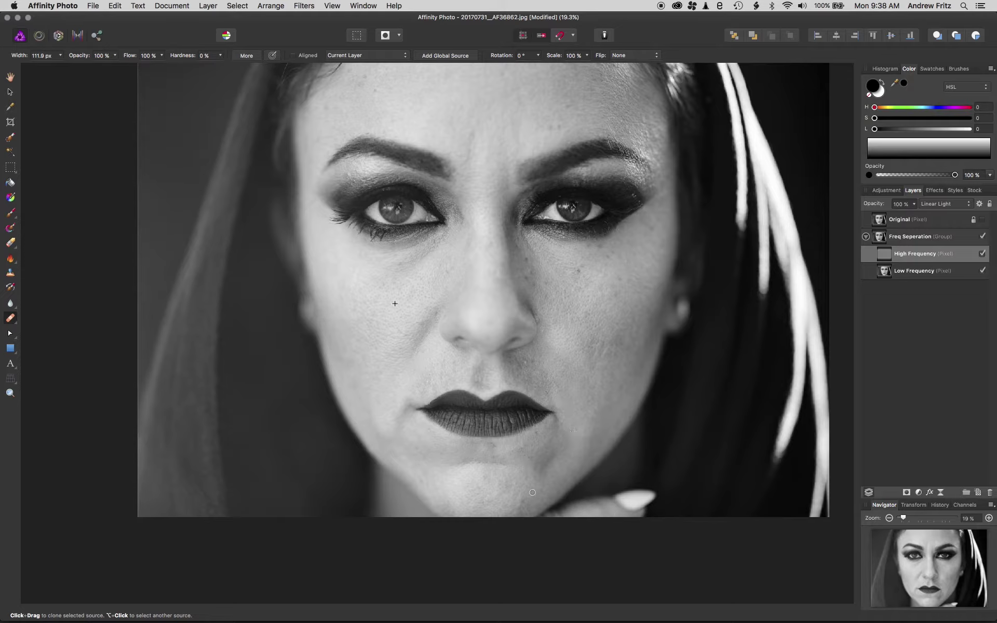
{"action": "scroll", "coordinate": [526, 434], "scroll_direction": "up", "scroll_amount": 5}
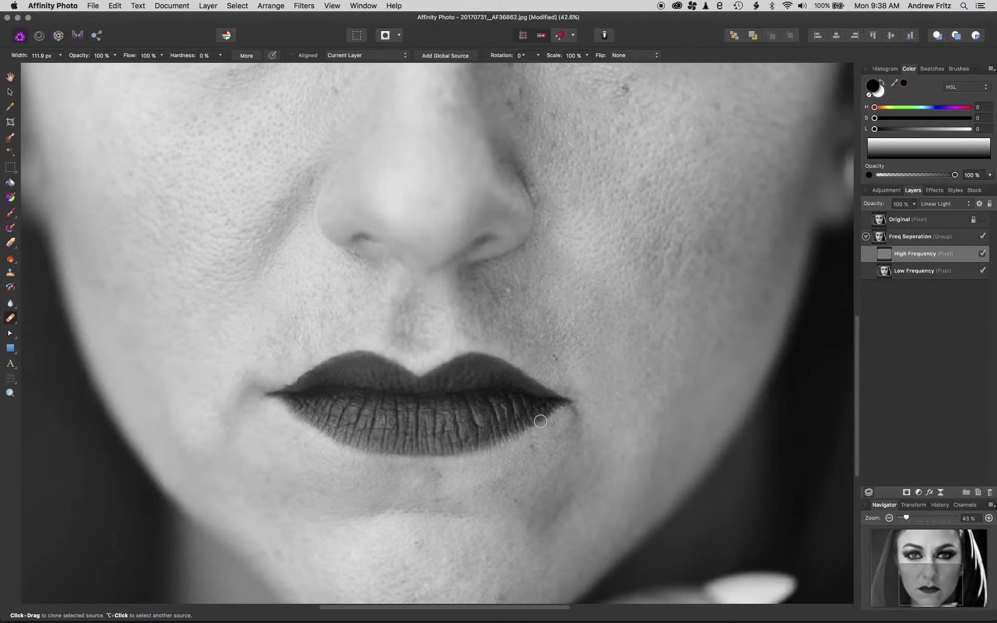
{"action": "scroll", "coordinate": [546, 375], "scroll_direction": "up", "scroll_amount": 3}
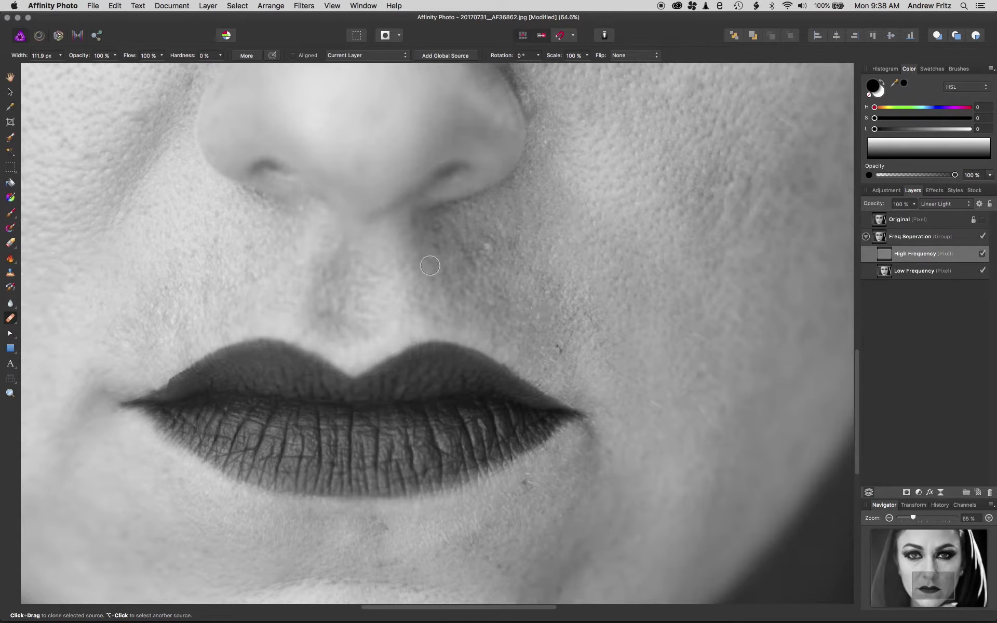
{"action": "scroll", "coordinate": [534, 319], "scroll_direction": "down", "scroll_amount": 3}
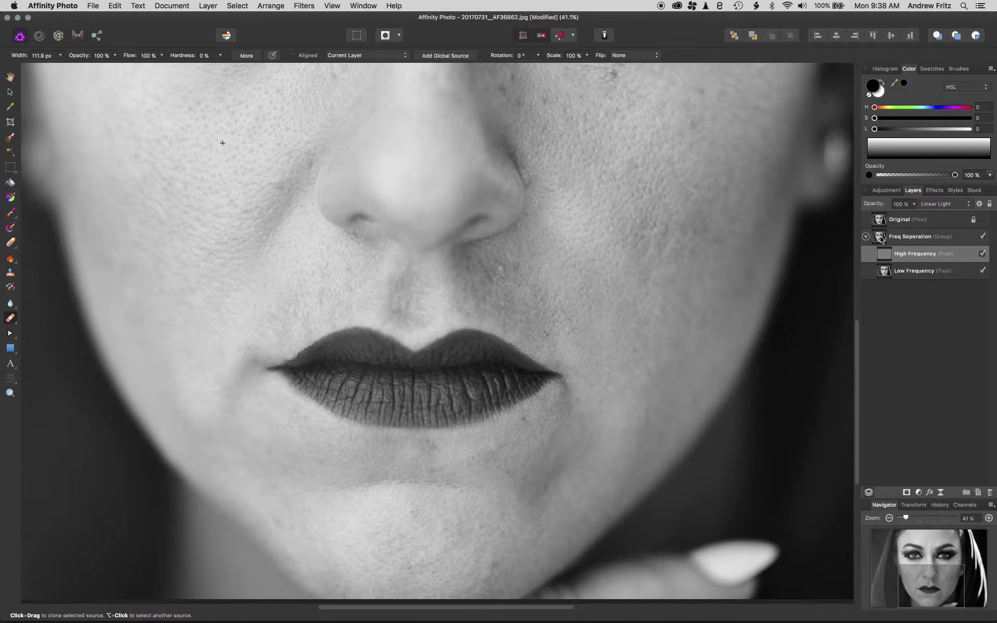
- Compare the two frequency layers by toggling their visibility, leaving the High Frequency layer hidden and the Low Frequency layer shown
{"action": "left_click", "coordinate": [982, 254]}
{"action": "left_click", "coordinate": [981, 254]}
{"action": "left_click", "coordinate": [982, 271]}
{"action": "left_click", "coordinate": [981, 254]}
{"action": "left_click", "coordinate": [983, 270]}
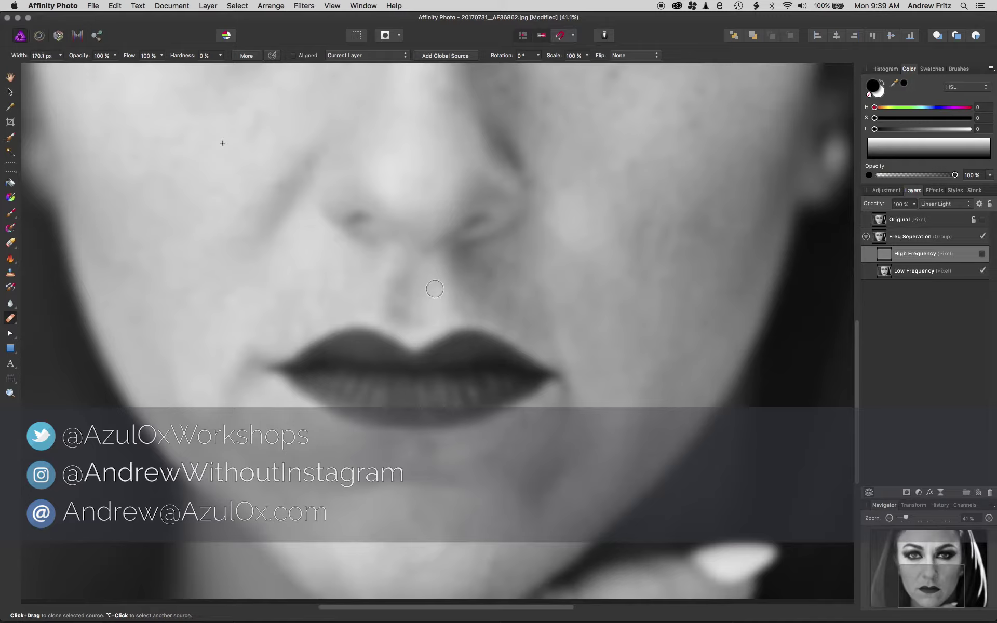
- Set the Healing Brush to 297.6 px and 32% opacity, and even out the shadow between nose and upper lip on the Low Frequency layer
{"action": "key", "text": "bracketright"}
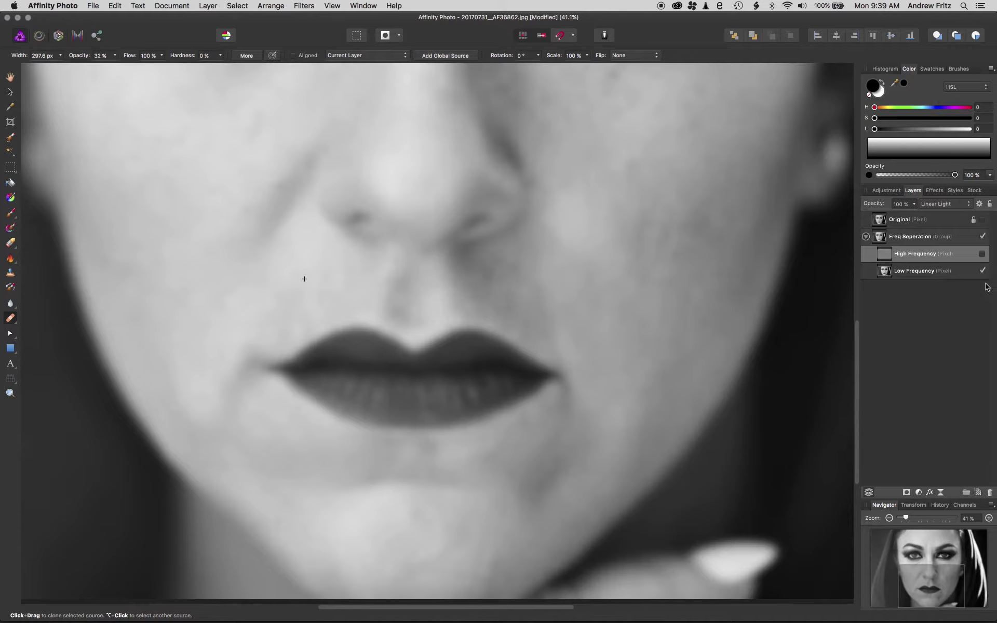
{"action": "left_click", "coordinate": [898, 274]}
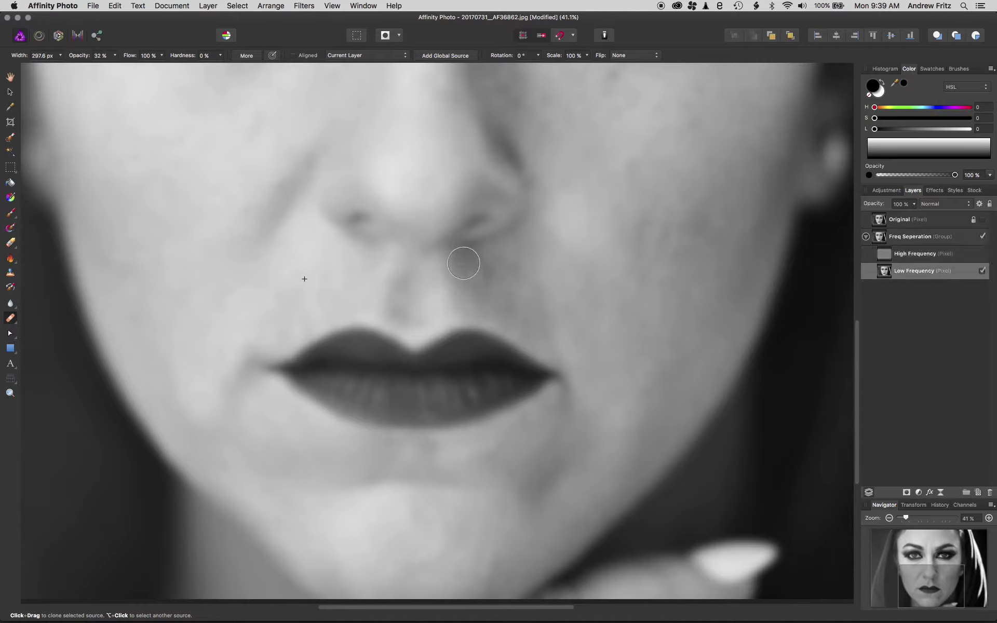
{"action": "mouse_move", "coordinate": [463, 263]}
{"action": "left_mouse_down"}
{"action": "mouse_move", "coordinate": [497, 298]}
{"action": "mouse_move", "coordinate": [487, 299]}
{"action": "left_mouse_up"}
{"action": "mouse_move", "coordinate": [505, 309]}
{"action": "left_mouse_down"}
{"action": "mouse_move", "coordinate": [532, 321]}
{"action": "mouse_move", "coordinate": [488, 292]}
{"action": "mouse_move", "coordinate": [471, 265]}
{"action": "mouse_move", "coordinate": [505, 286]}
{"action": "mouse_move", "coordinate": [505, 325]}
{"action": "left_mouse_up"}
{"action": "mouse_move", "coordinate": [485, 289]}
{"action": "left_mouse_down"}
{"action": "mouse_move", "coordinate": [480, 308]}
{"action": "mouse_move", "coordinate": [539, 338]}
{"action": "left_mouse_up"}
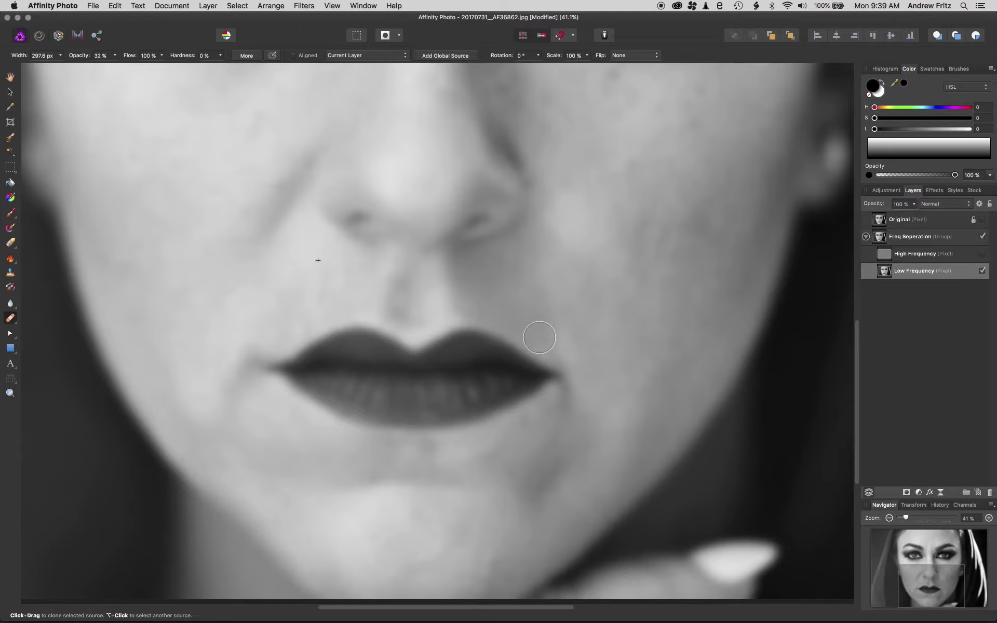
{"action": "mouse_move", "coordinate": [464, 267]}
{"action": "left_mouse_down"}
{"action": "mouse_move", "coordinate": [463, 293]}
{"action": "mouse_move", "coordinate": [461, 251]}
{"action": "mouse_move", "coordinate": [526, 303]}
{"action": "mouse_move", "coordinate": [454, 252]}
{"action": "mouse_move", "coordinate": [502, 265]}
{"action": "left_mouse_up"}
{"action": "left_click_drag", "start_coordinate": [535, 339], "coordinate": [512, 333]}
- Show the High Frequency layer again and compare the retouch with the Original layer
{"action": "left_click", "coordinate": [981, 254]}
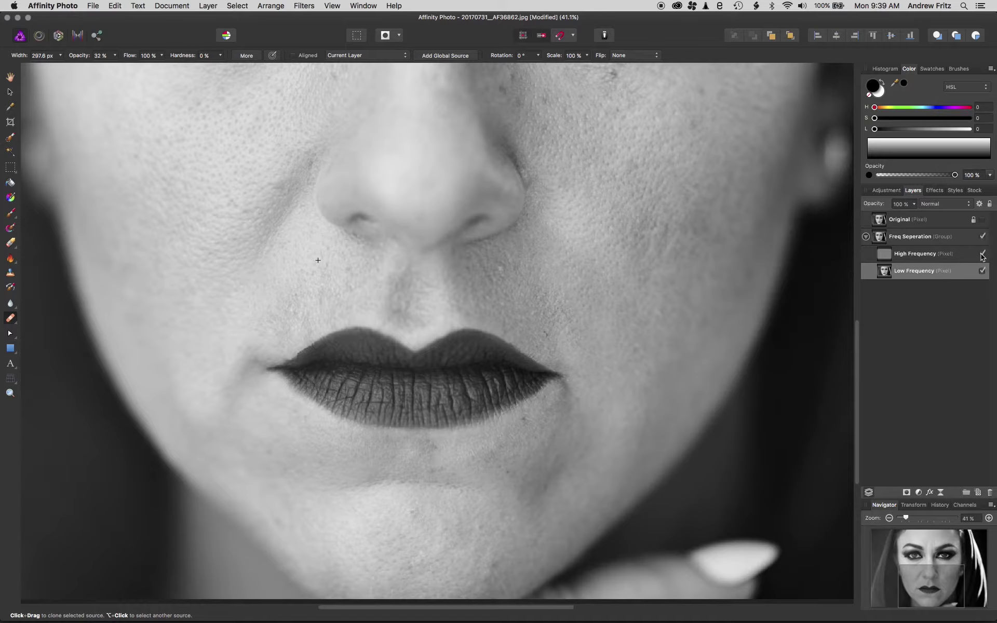
{"action": "left_click", "coordinate": [983, 220]}
{"action": "left_click", "coordinate": [984, 221]}
- Heal the rough skin texture above the upper lip on the High Frequency layer with the Healing Brush at 100% opacity, sampling skin beside the nose
{"action": "left_click", "coordinate": [892, 255]}
{"action": "scroll", "coordinate": [296, 323], "scroll_direction": "up", "scroll_amount": 5}
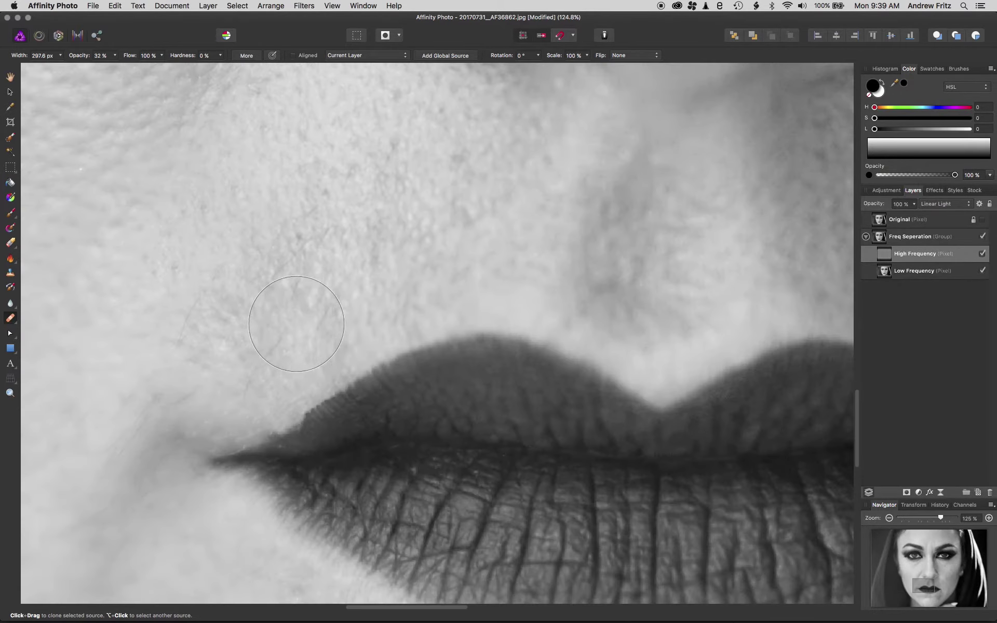
{"action": "scroll", "coordinate": [349, 269], "scroll_direction": "down", "scroll_amount": 5}
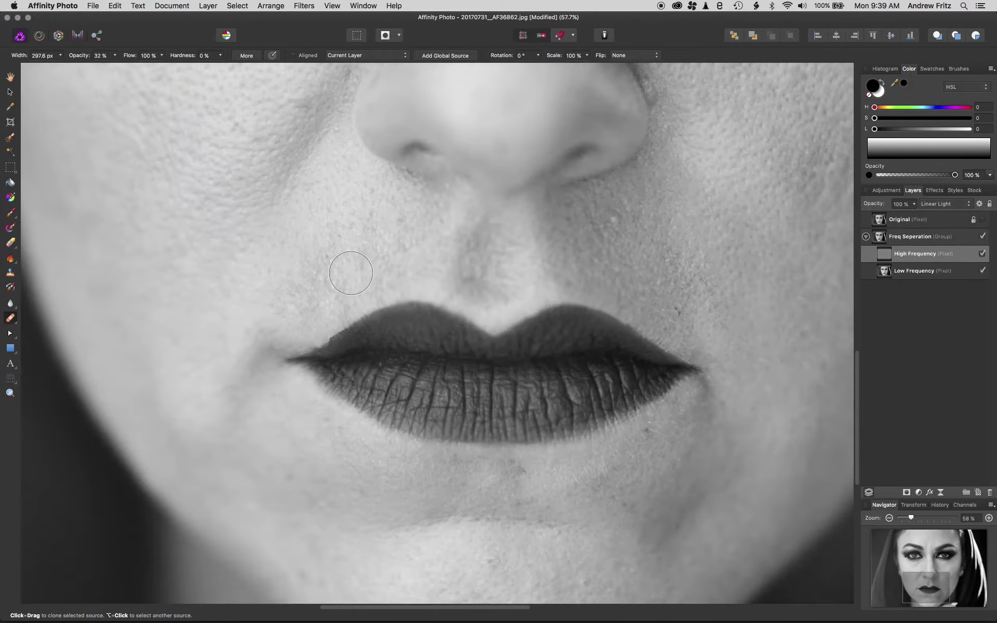
{"action": "left_click", "coordinate": [353, 203], "text": "alt"}
{"action": "mouse_move", "coordinate": [338, 269]}
{"action": "left_mouse_down"}
{"action": "mouse_move", "coordinate": [377, 256]}
{"action": "mouse_move", "coordinate": [347, 293]}
{"action": "mouse_move", "coordinate": [391, 283]}
{"action": "mouse_move", "coordinate": [358, 293]}
{"action": "left_mouse_up"}
{"action": "mouse_move", "coordinate": [366, 230]}
{"action": "left_mouse_down"}
{"action": "mouse_move", "coordinate": [293, 274]}
{"action": "mouse_move", "coordinate": [352, 247]}
{"action": "mouse_move", "coordinate": [326, 289]}
{"action": "mouse_move", "coordinate": [369, 270]}
{"action": "mouse_move", "coordinate": [344, 296]}
{"action": "mouse_move", "coordinate": [412, 275]}
{"action": "mouse_move", "coordinate": [368, 277]}
{"action": "mouse_move", "coordinate": [402, 274]}
{"action": "left_mouse_up"}
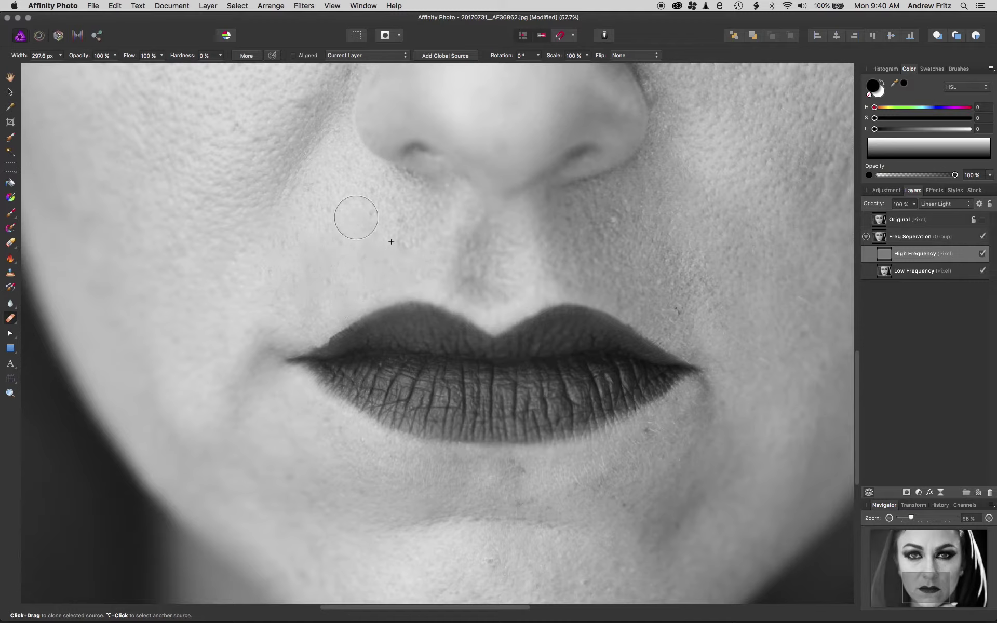
- Try to heal the texture beside the mouth corner on the High Frequency layer
{"action": "left_click", "coordinate": [368, 326]}
{"action": "mouse_move", "coordinate": [240, 344]}
{"action": "left_mouse_down"}
{"action": "mouse_move", "coordinate": [296, 289]}
{"action": "mouse_move", "coordinate": [238, 312]}
{"action": "left_mouse_up"}
{"action": "key", "text": "super+z"}
- Heal the crease at the mouth corner on the Low Frequency layer with the Healing Brush, using skin sampled below the lip
{"action": "key", "text": "z"}
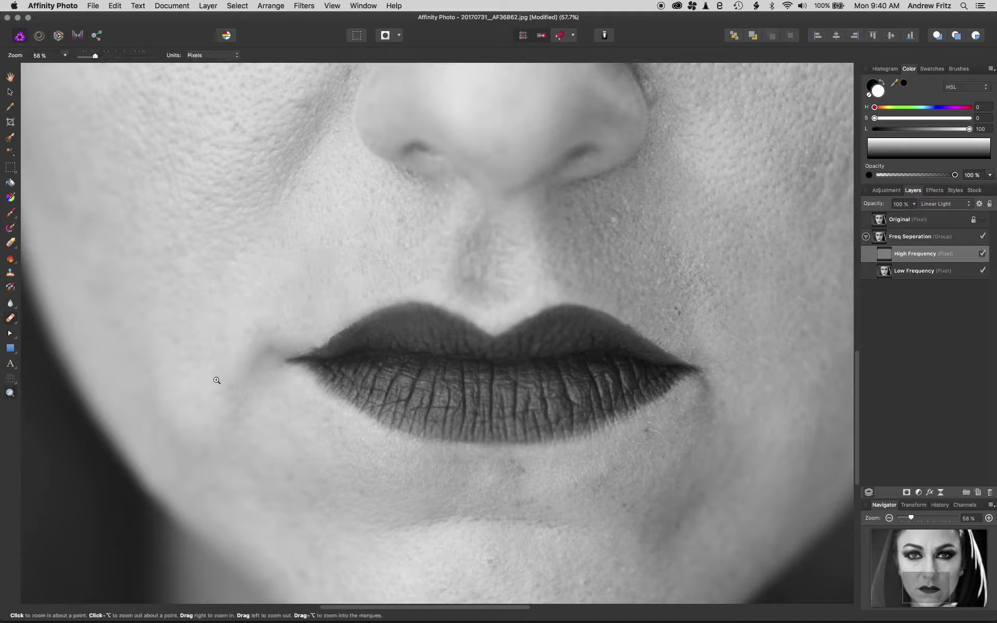
{"action": "left_click", "coordinate": [285, 414], "text": "alt"}
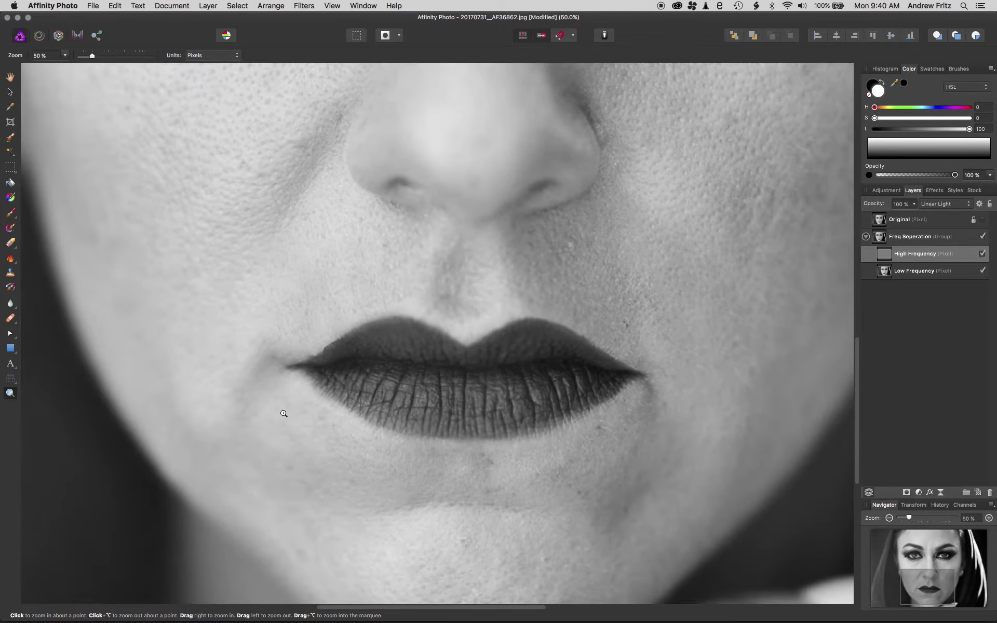
{"action": "left_click", "coordinate": [281, 411]}
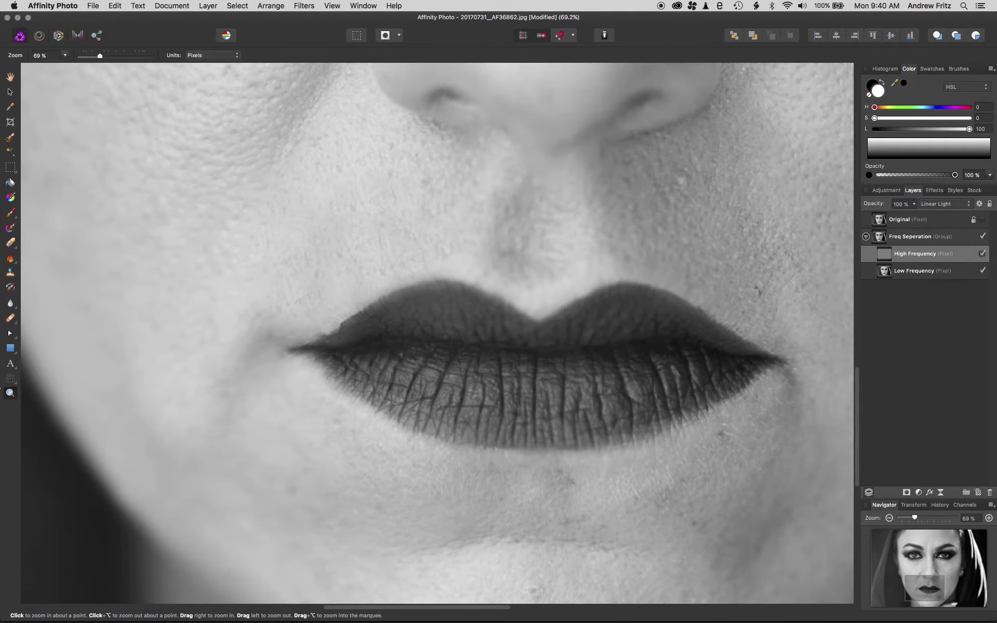
{"action": "left_click", "coordinate": [11, 318]}
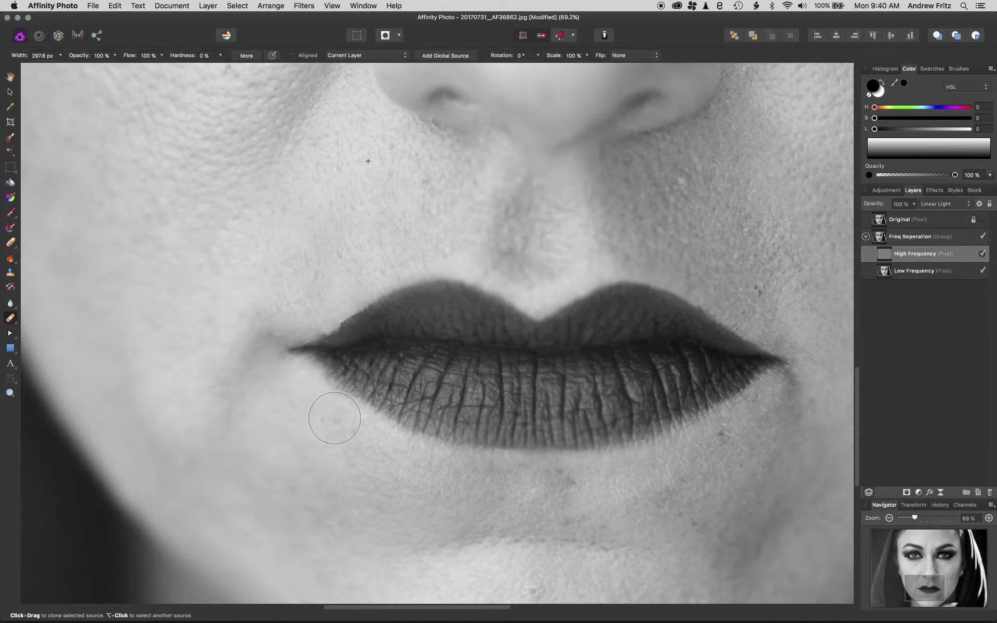
{"action": "left_click", "coordinate": [290, 423], "text": "alt"}
{"action": "left_click", "coordinate": [918, 274]}
{"action": "mouse_move", "coordinate": [247, 427]}
{"action": "left_mouse_down"}
{"action": "mouse_move", "coordinate": [225, 374]}
{"action": "mouse_move", "coordinate": [245, 413]}
{"action": "mouse_move", "coordinate": [238, 348]}
{"action": "mouse_move", "coordinate": [240, 366]}
{"action": "mouse_move", "coordinate": [274, 409]}
{"action": "mouse_move", "coordinate": [259, 367]}
{"action": "left_mouse_up"}
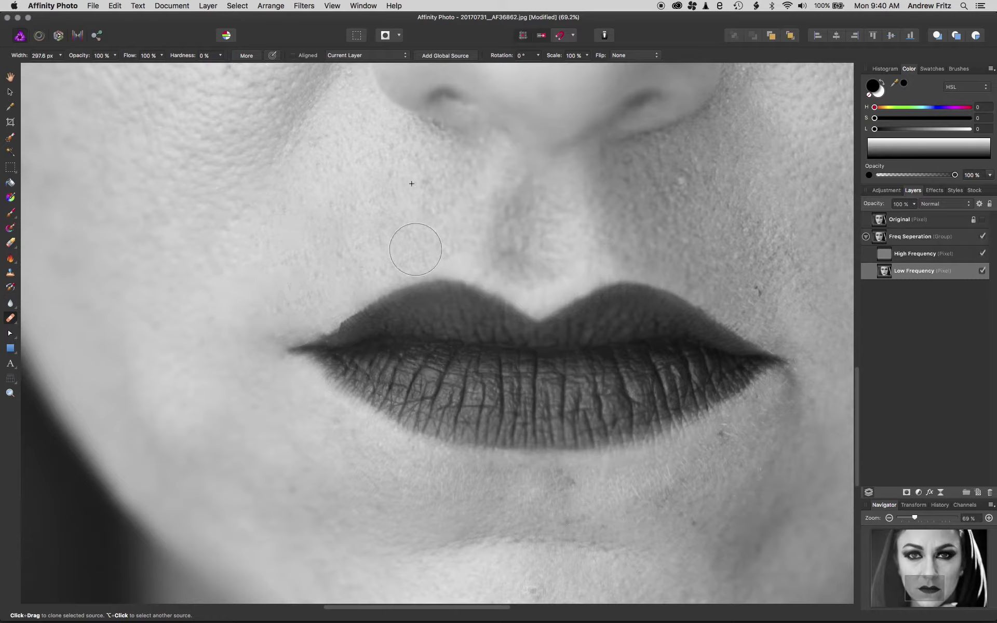
- Heal the shadows above the upper lip and in the groove below the nose on the Low Frequency layer with the Healing Brush
{"action": "left_click_drag", "start_coordinate": [426, 250], "coordinate": [361, 262]}
{"action": "mouse_move", "coordinate": [309, 294]}
{"action": "left_mouse_down"}
{"action": "mouse_move", "coordinate": [359, 259]}
{"action": "mouse_move", "coordinate": [357, 237]}
{"action": "left_mouse_up"}
{"action": "mouse_move", "coordinate": [695, 250]}
{"action": "left_mouse_down"}
{"action": "mouse_move", "coordinate": [553, 262]}
{"action": "mouse_move", "coordinate": [568, 264]}
{"action": "left_mouse_up"}
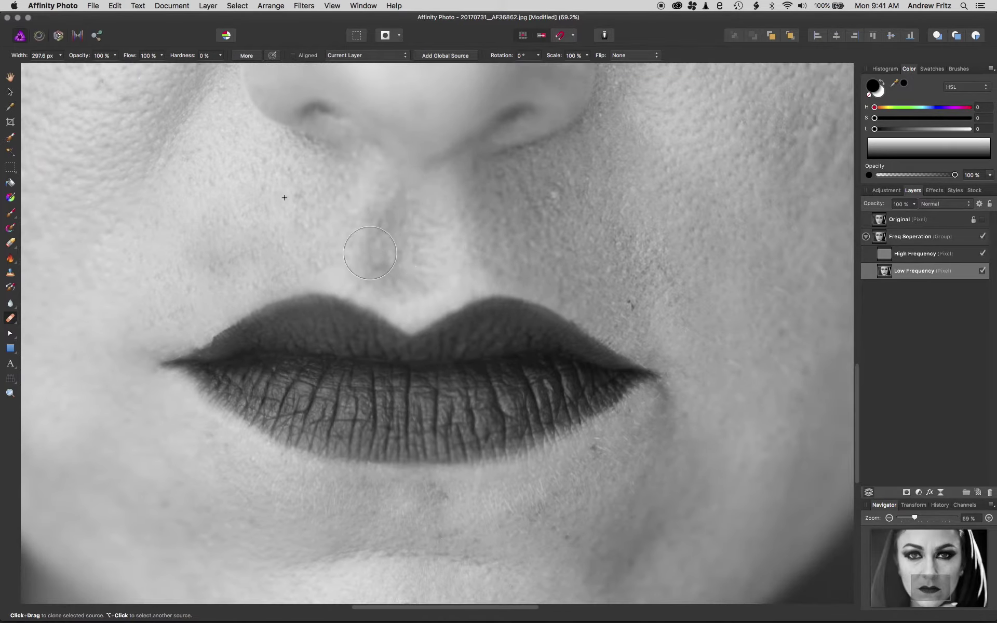
{"action": "mouse_move", "coordinate": [404, 227]}
{"action": "left_mouse_down"}
{"action": "mouse_move", "coordinate": [403, 266]}
{"action": "mouse_move", "coordinate": [413, 252]}
{"action": "left_mouse_up"}
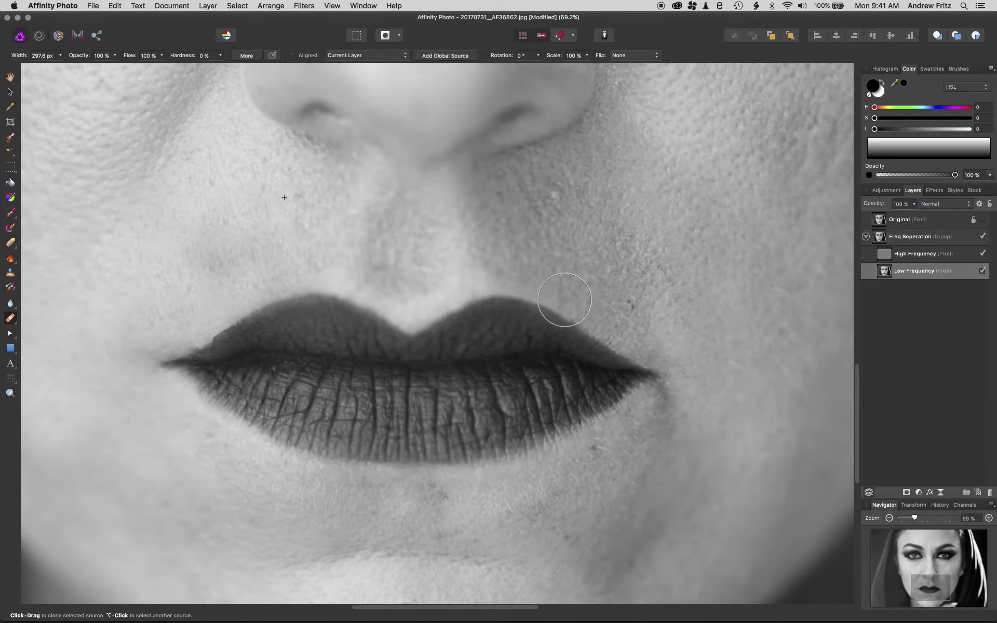
{"action": "mouse_move", "coordinate": [439, 295]}
{"action": "left_mouse_down"}
{"action": "mouse_move", "coordinate": [400, 262]}
{"action": "mouse_move", "coordinate": [439, 255]}
{"action": "left_mouse_up"}
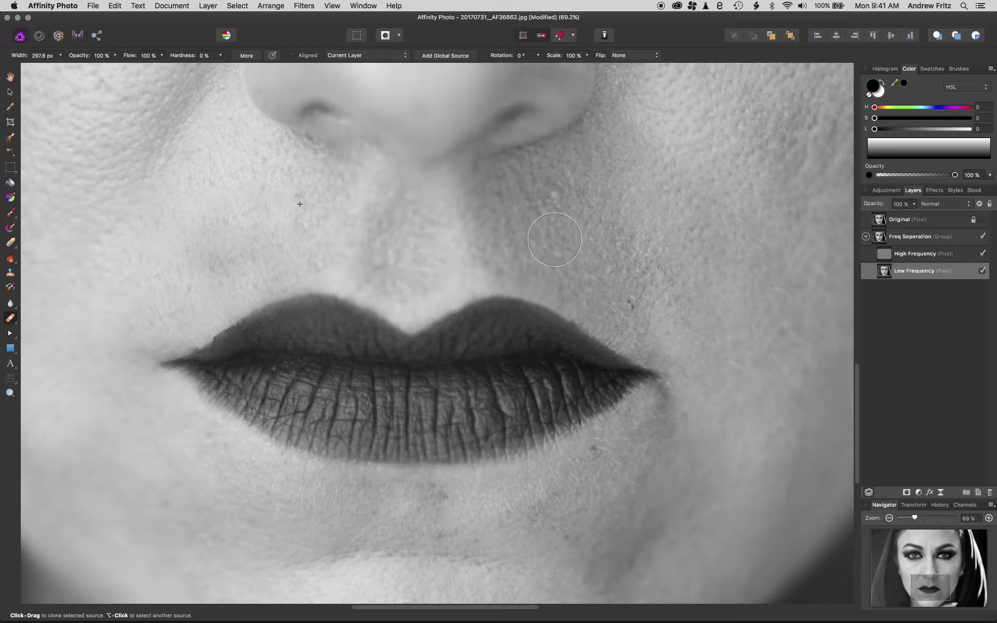
- Even out the shadow between the nose and mouth corner on the Low Frequency layer, sampling cheek skin and lowering the Healing Brush opacity to 85%
{"action": "left_click", "coordinate": [699, 334], "text": "alt"}
{"action": "mouse_move", "coordinate": [648, 348]}
{"action": "left_mouse_down"}
{"action": "mouse_move", "coordinate": [595, 286]}
{"action": "mouse_move", "coordinate": [654, 303]}
{"action": "mouse_move", "coordinate": [599, 275]}
{"action": "mouse_move", "coordinate": [555, 229]}
{"action": "mouse_move", "coordinate": [660, 261]}
{"action": "left_mouse_up"}
{"action": "left_click_drag", "start_coordinate": [76, 55], "coordinate": [69, 55]}
{"action": "mouse_move", "coordinate": [540, 210]}
{"action": "left_mouse_down"}
{"action": "mouse_move", "coordinate": [591, 232]}
{"action": "mouse_move", "coordinate": [607, 283]}
{"action": "mouse_move", "coordinate": [614, 239]}
{"action": "mouse_move", "coordinate": [623, 285]}
{"action": "left_mouse_up"}
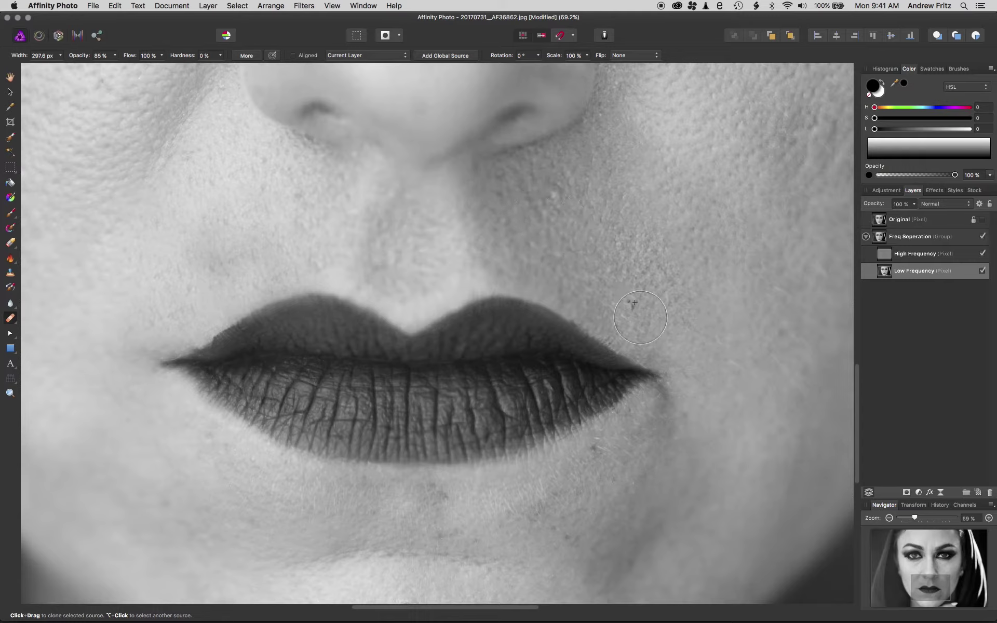
- Heal the dark spot above the mouth corner on the High Frequency layer and the shadow at the corner on the Low Frequency layer
{"action": "left_click", "coordinate": [910, 256]}
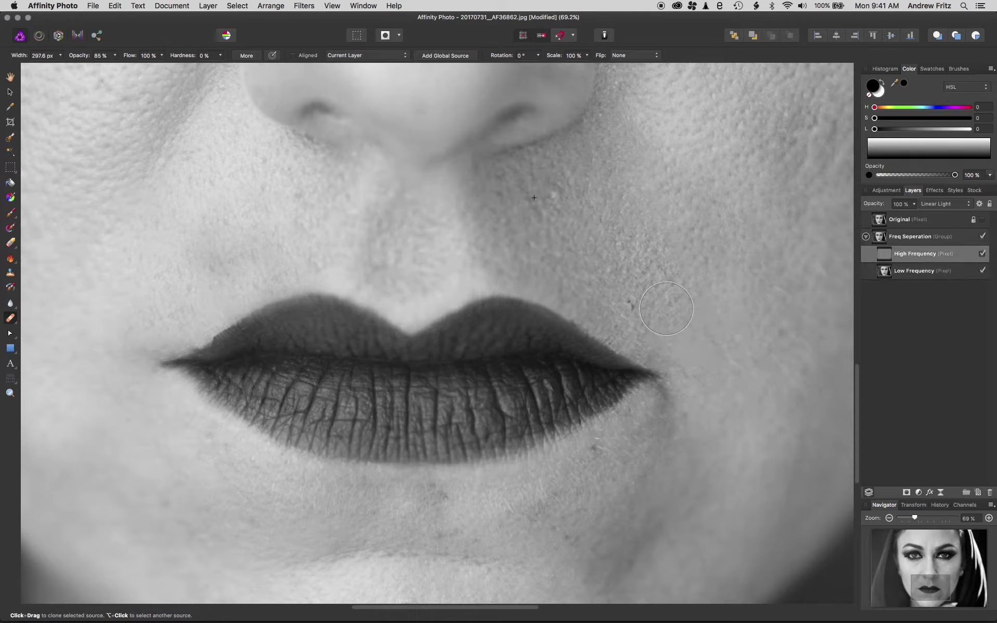
{"action": "left_click_drag", "start_coordinate": [627, 308], "coordinate": [635, 306]}
{"action": "left_click", "coordinate": [924, 271]}
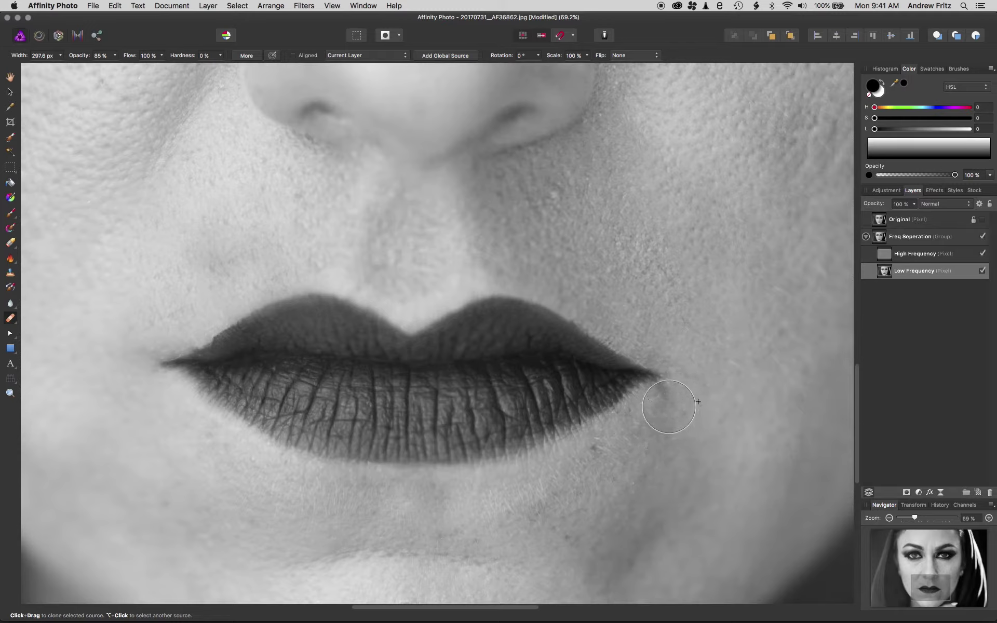
{"action": "left_click", "coordinate": [733, 407], "text": "alt"}
{"action": "left_click", "coordinate": [712, 353], "text": "alt"}
- Fit the whole portrait in view and compare the retouch with the Original layer by toggling its visibility
{"action": "scroll", "coordinate": [655, 464], "scroll_direction": "down", "scroll_amount": 5}
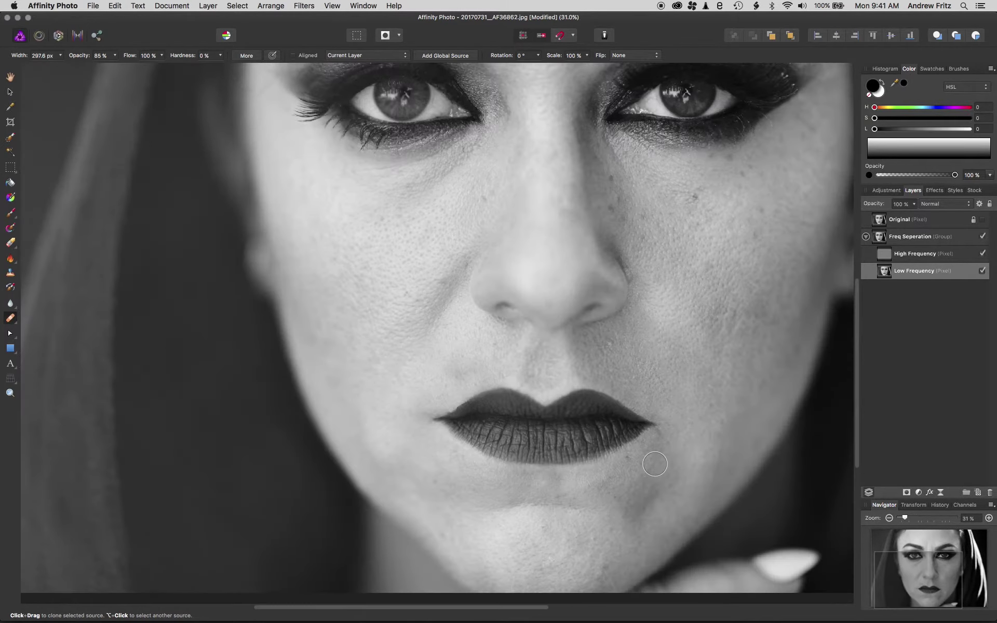
{"action": "scroll", "coordinate": [579, 389], "scroll_direction": "down", "scroll_amount": 2}
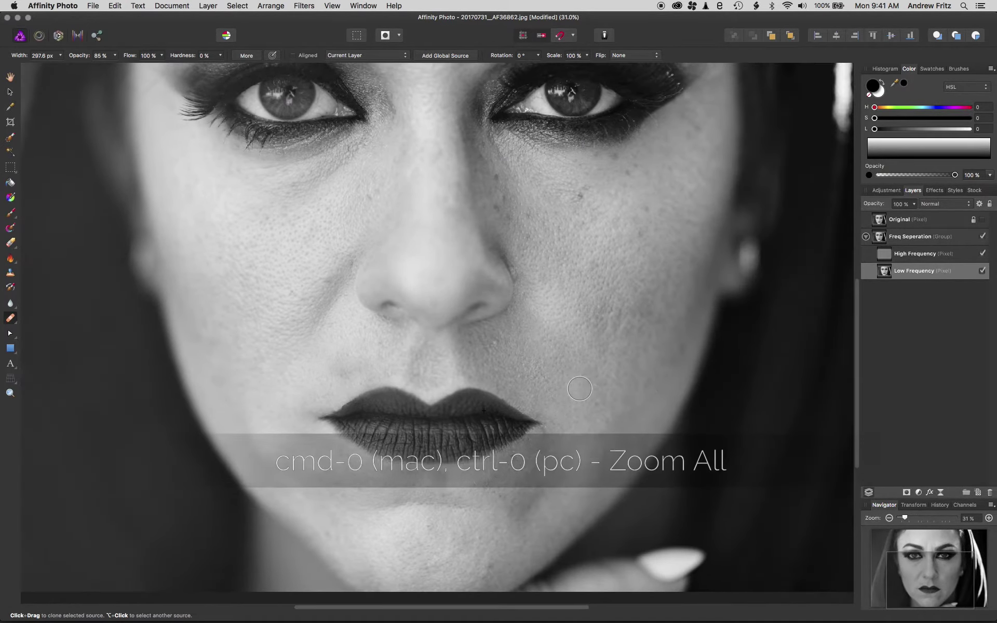
{"action": "key", "text": "super+0"}
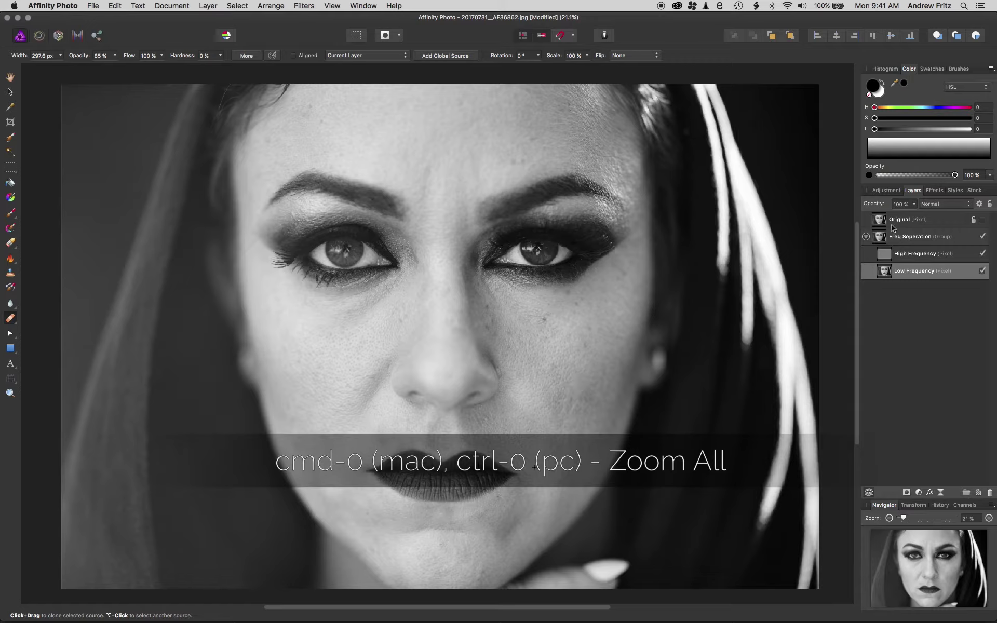
{"action": "left_click", "coordinate": [982, 220]}
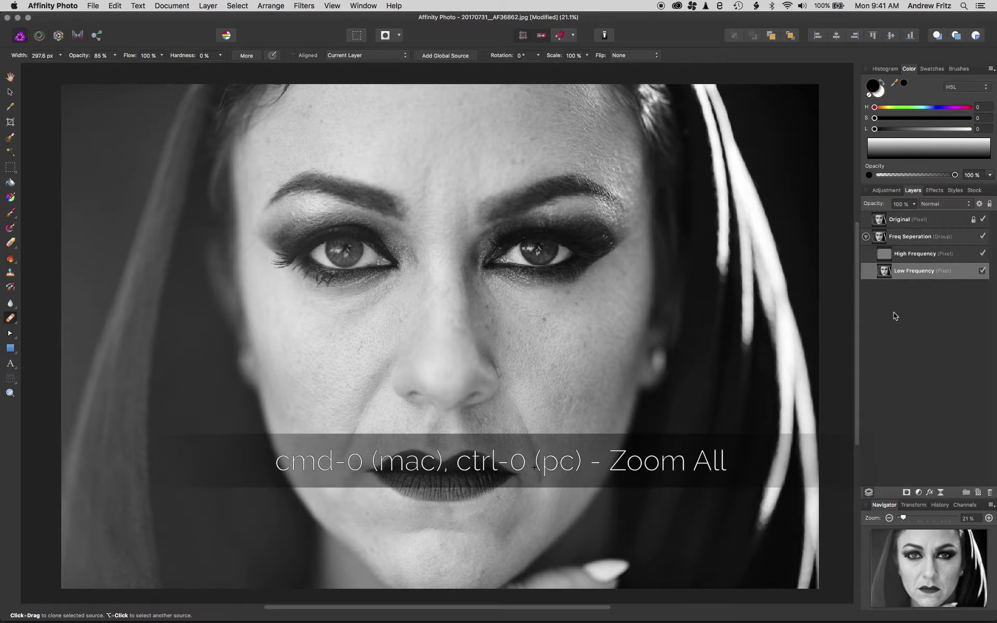
{"action": "left_click", "coordinate": [983, 220]}
{"action": "left_click", "coordinate": [986, 220]}
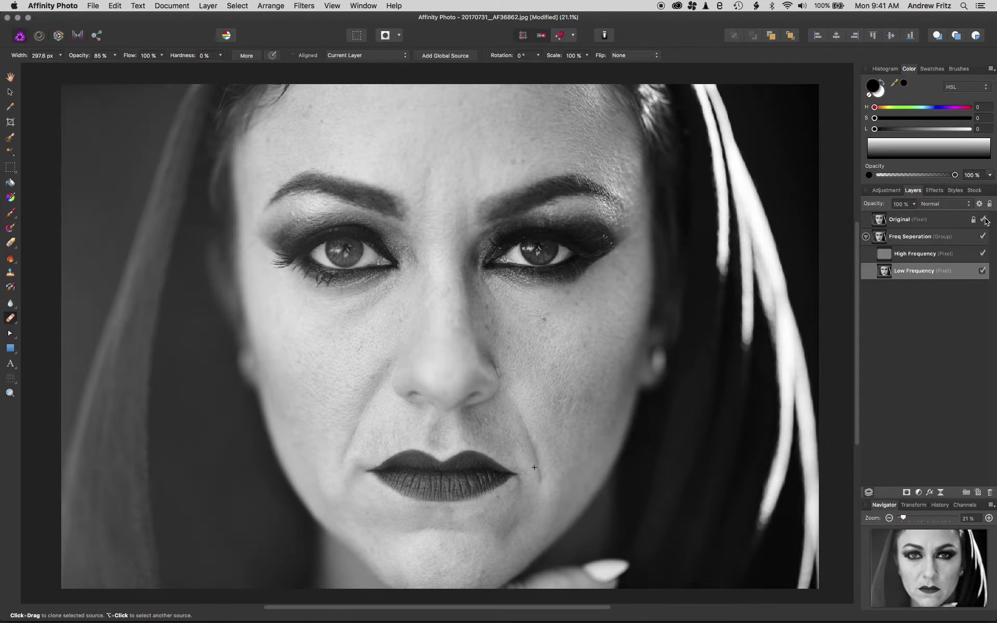
{"action": "left_click", "coordinate": [986, 221]}
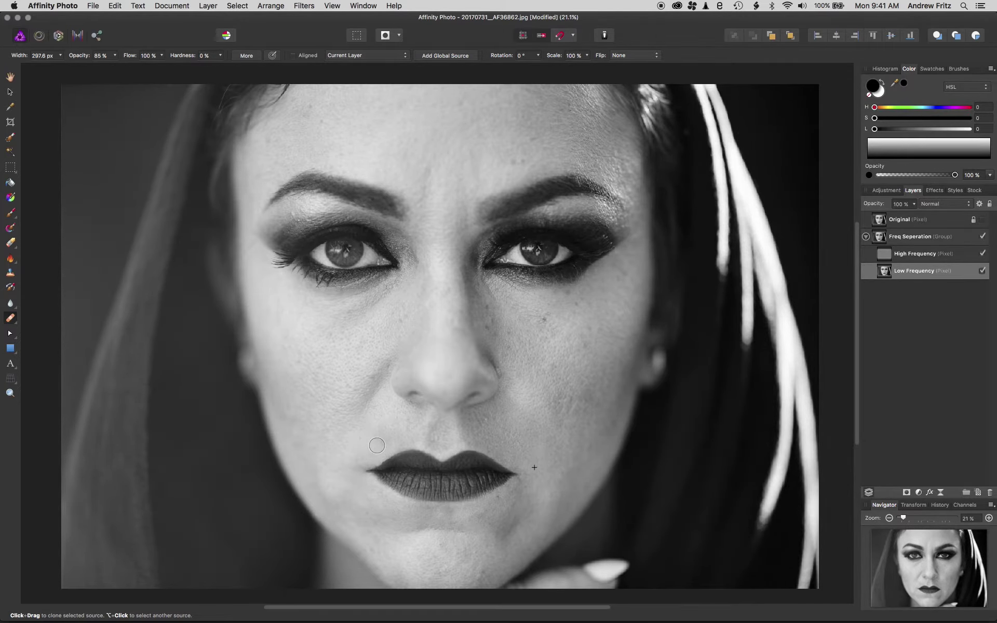
- With High Frequency temporarily hidden, heal the dark patch above the lip on the Low Frequency layer using a 520.4 px Healing Brush at 47% opacity
{"action": "scroll", "coordinate": [377, 445], "scroll_direction": "up", "scroll_amount": 5}
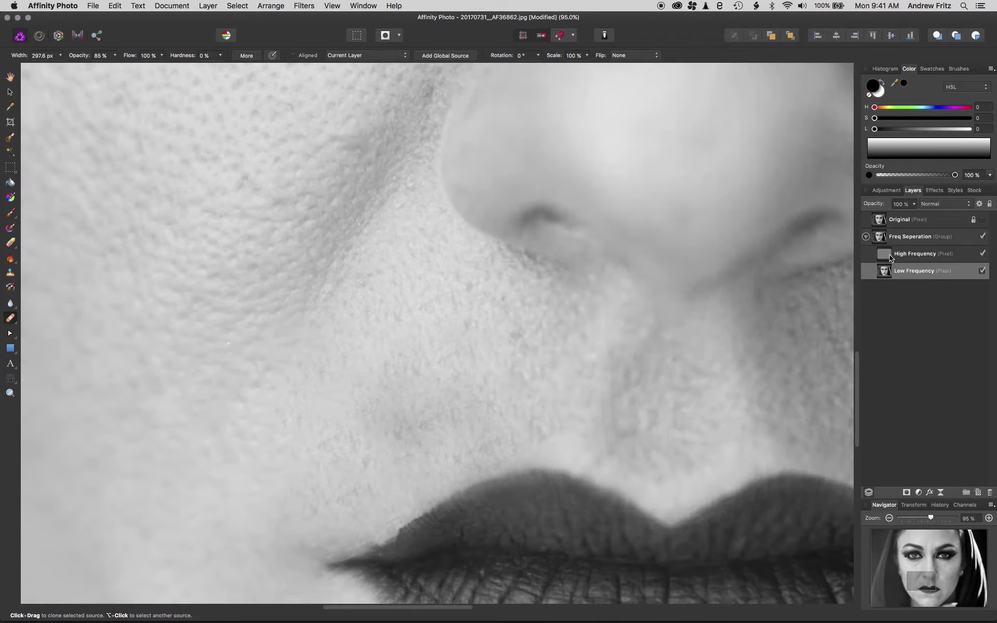
{"action": "left_click", "coordinate": [982, 254]}
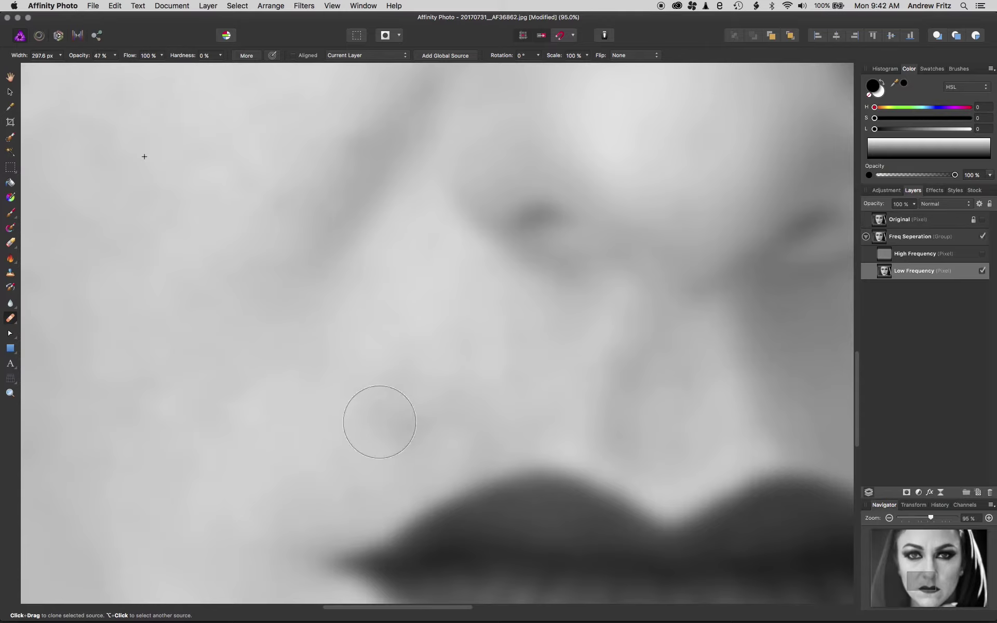
{"action": "key", "text": "bracketright"}
{"action": "key", "text": "bracketright"}
{"action": "key", "text": "bracketright"}
{"action": "key", "text": "bracketright"}
{"action": "left_click_drag", "start_coordinate": [371, 410], "coordinate": [432, 402]}
{"action": "left_click", "coordinate": [982, 254]}
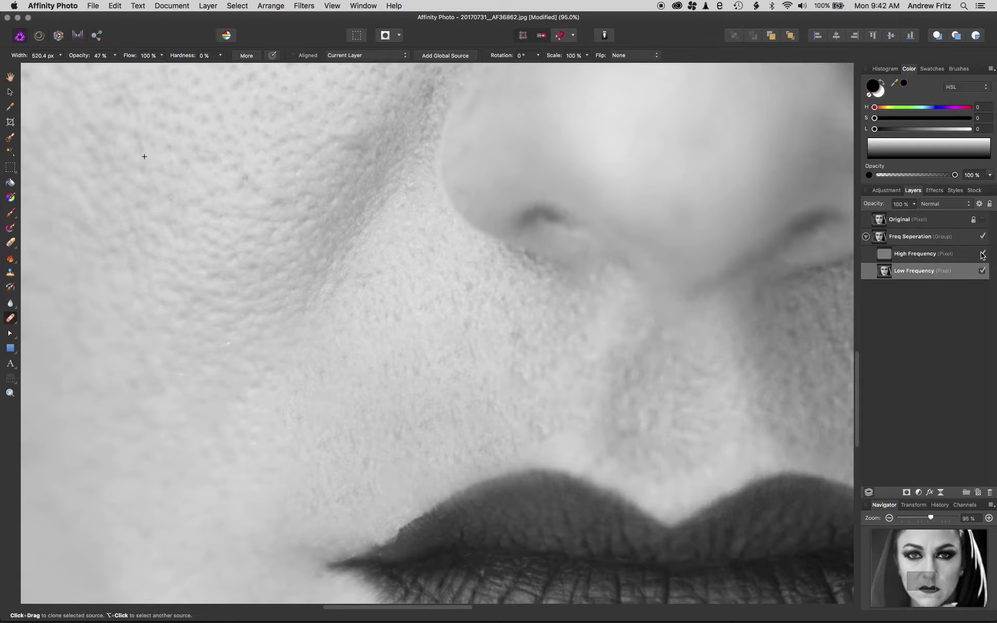
- Smooth the shadows on the chin and jaw on the Low Frequency layer with a 910.2 px Healing Brush at 47% opacity
{"action": "scroll", "coordinate": [710, 329], "scroll_direction": "down", "scroll_amount": 15}
{"action": "left_click_drag", "start_coordinate": [772, 336], "coordinate": [629, 340]}
{"action": "scroll", "coordinate": [631, 340], "scroll_direction": "up", "scroll_amount": 5}
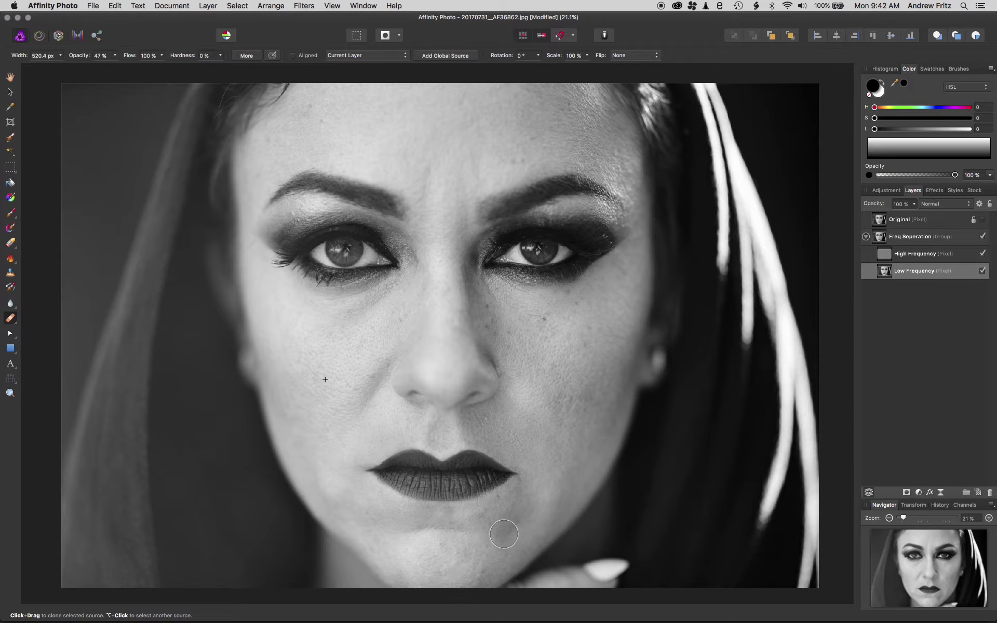
{"action": "key", "text": "bracketright"}
{"action": "key", "text": "bracketright"}
{"action": "mouse_move", "coordinate": [512, 530]}
{"action": "left_mouse_down"}
{"action": "mouse_move", "coordinate": [481, 596]}
{"action": "mouse_move", "coordinate": [492, 592]}
{"action": "mouse_move", "coordinate": [511, 514]}
{"action": "mouse_move", "coordinate": [506, 528]}
{"action": "mouse_move", "coordinate": [521, 511]}
{"action": "left_mouse_up"}
{"action": "left_click_drag", "start_coordinate": [576, 437], "coordinate": [605, 490]}
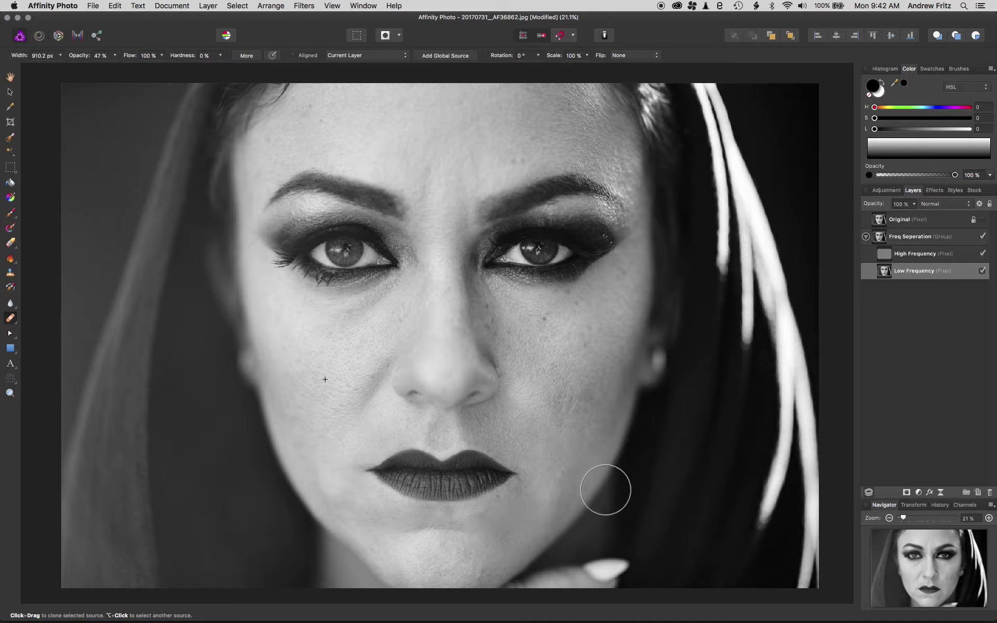
{"action": "mouse_move", "coordinate": [551, 550]}
{"action": "left_mouse_down"}
{"action": "mouse_move", "coordinate": [494, 548]}
{"action": "mouse_move", "coordinate": [530, 505]}
{"action": "mouse_move", "coordinate": [575, 503]}
{"action": "mouse_move", "coordinate": [577, 489]}
{"action": "mouse_move", "coordinate": [538, 516]}
{"action": "left_mouse_up"}
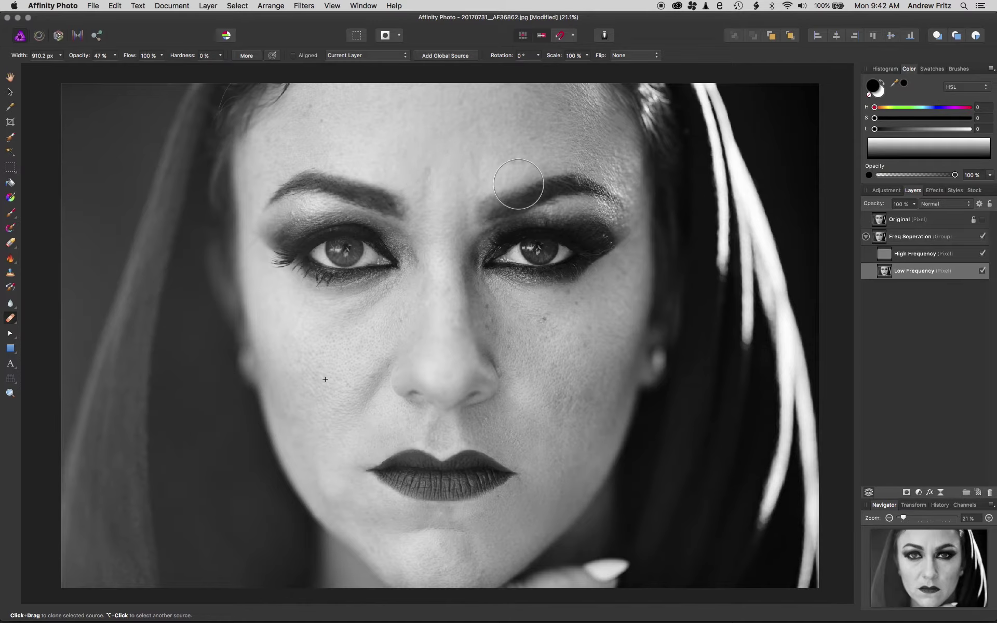
- With High Frequency temporarily hidden, heal the frown lines between the eyebrows on the Low Frequency layer using a 368.7 px Healing Brush at 100% opacity
{"action": "left_click", "coordinate": [983, 253]}
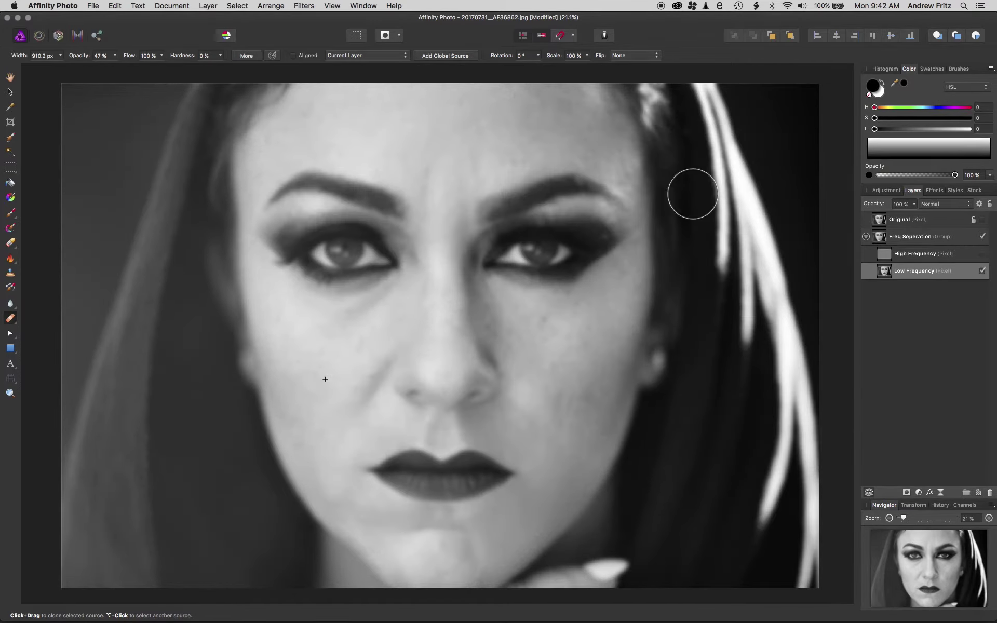
{"action": "scroll", "coordinate": [418, 161], "scroll_direction": "up", "scroll_amount": 3}
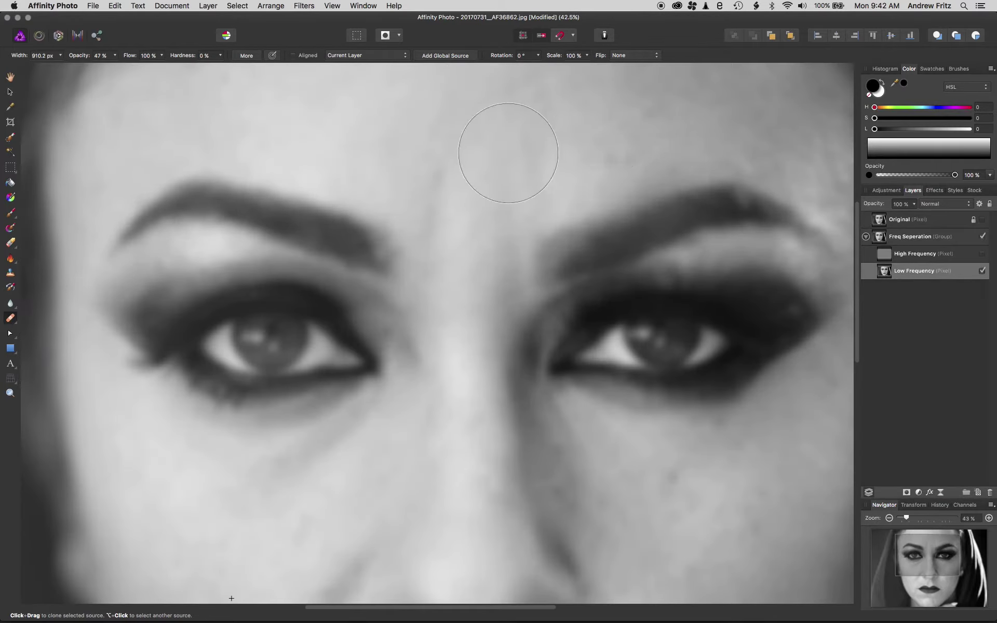
{"action": "key", "text": "bracketleft"}
{"action": "key", "text": "bracketleft"}
{"action": "key", "text": "bracketleft"}
{"action": "key", "text": "bracketleft"}
{"action": "key", "text": "bracketleft"}
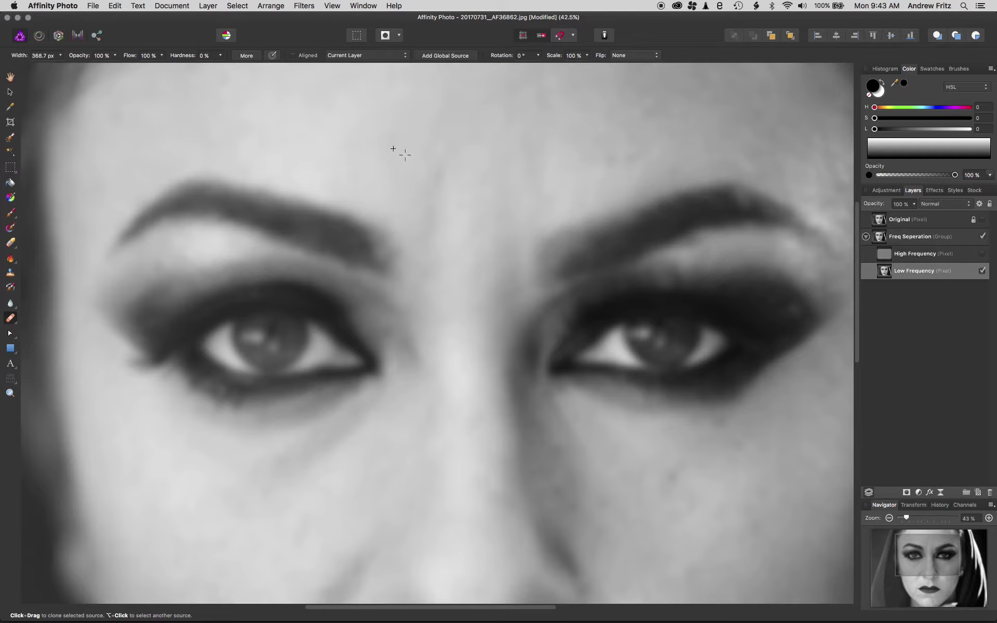
{"action": "left_click_drag", "start_coordinate": [436, 166], "coordinate": [429, 215]}
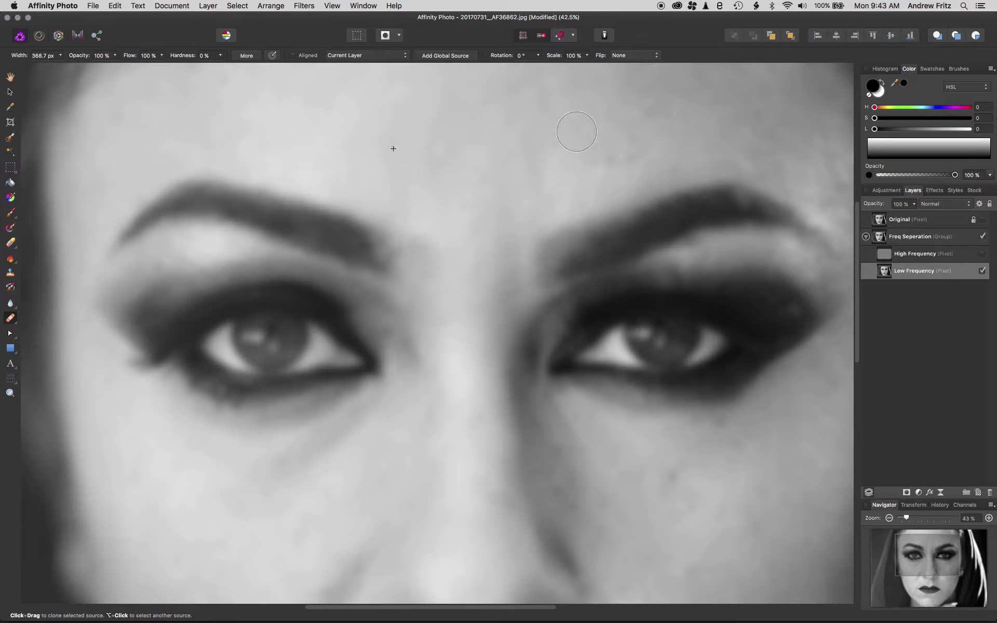
{"action": "key", "text": "super+z"}
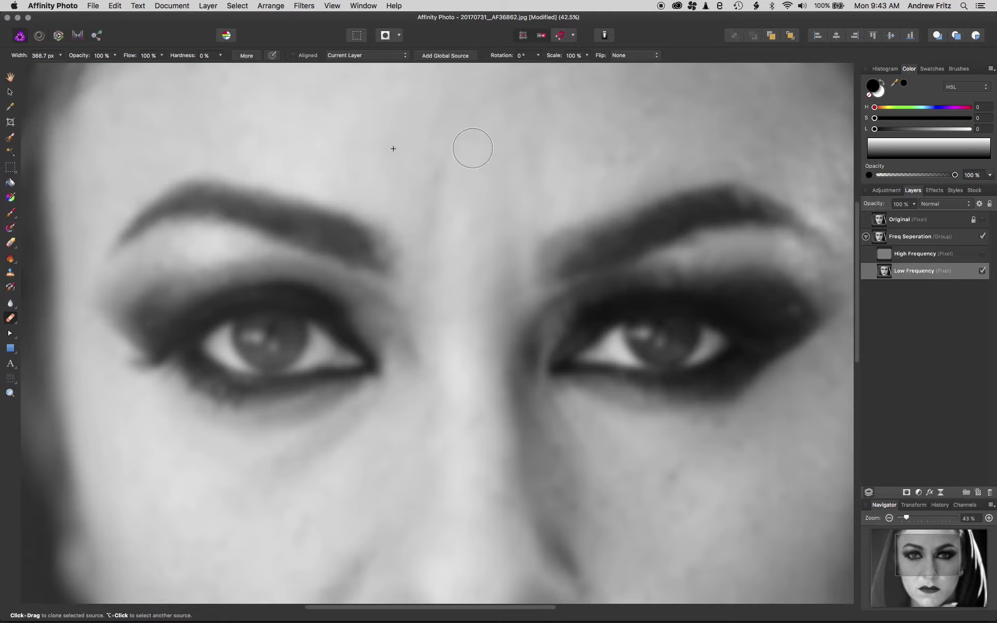
{"action": "left_click_drag", "start_coordinate": [431, 200], "coordinate": [421, 204]}
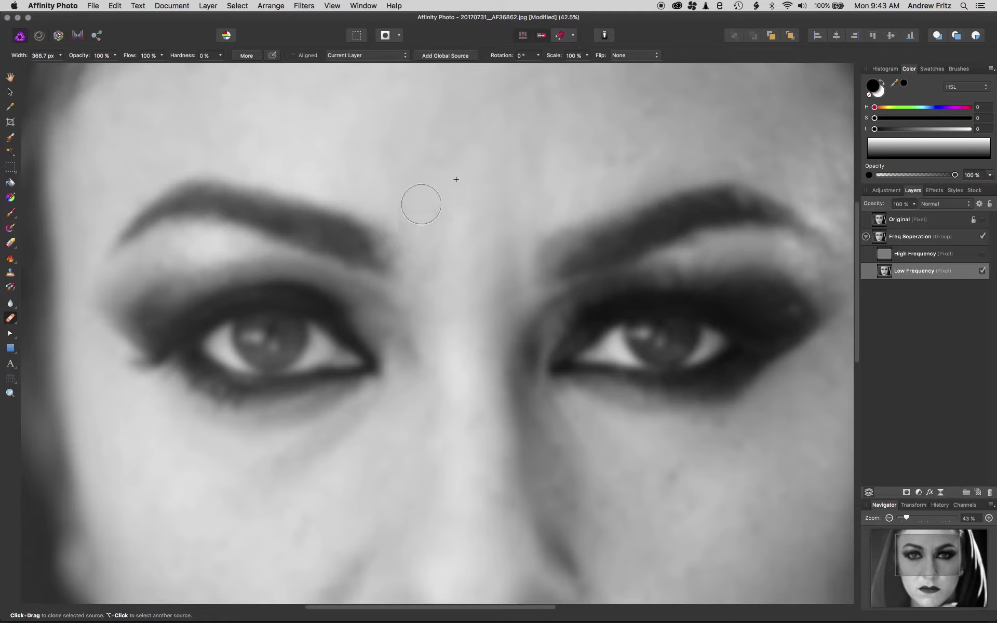
{"action": "left_click_drag", "start_coordinate": [503, 242], "coordinate": [512, 216]}
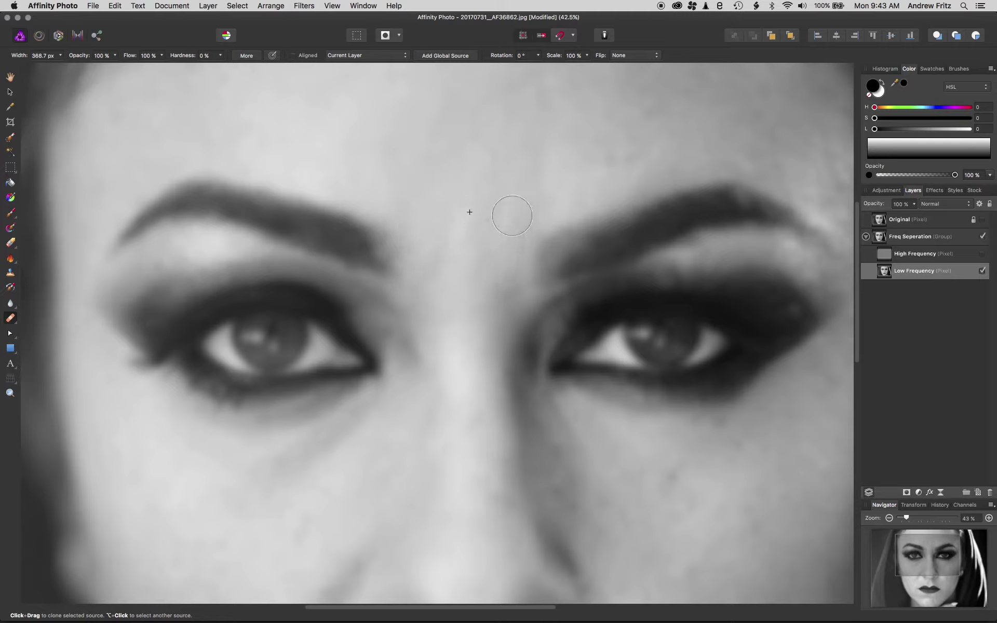
{"action": "left_click", "coordinate": [982, 254]}
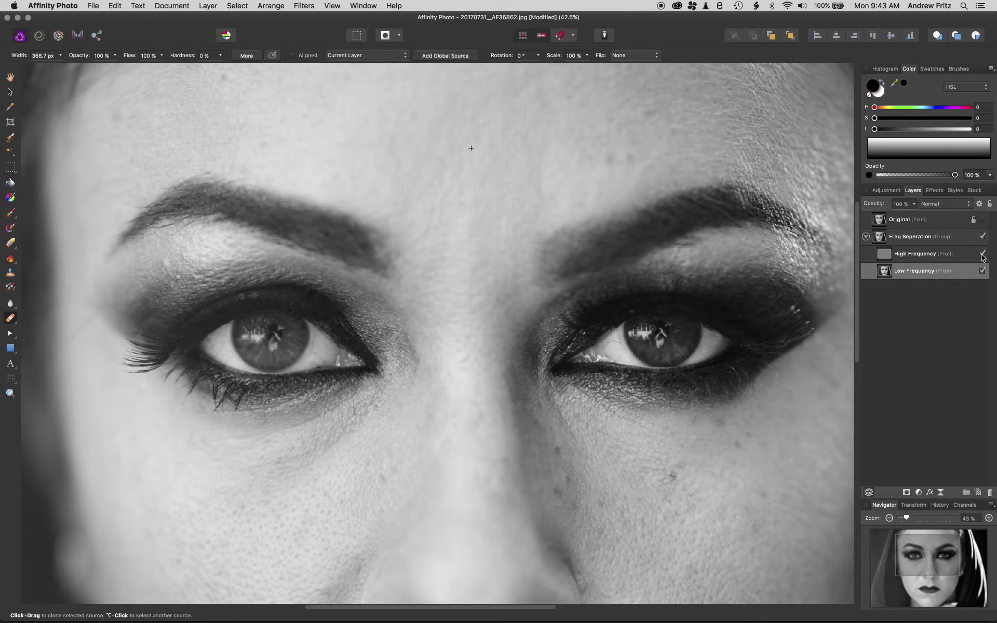
- Hide the High Frequency layer and remove the finger and nail below the jaw on the Low Frequency layer with a 504.6 px Inpainting Brush
{"action": "scroll", "coordinate": [598, 198], "scroll_direction": "down", "scroll_amount": 5}
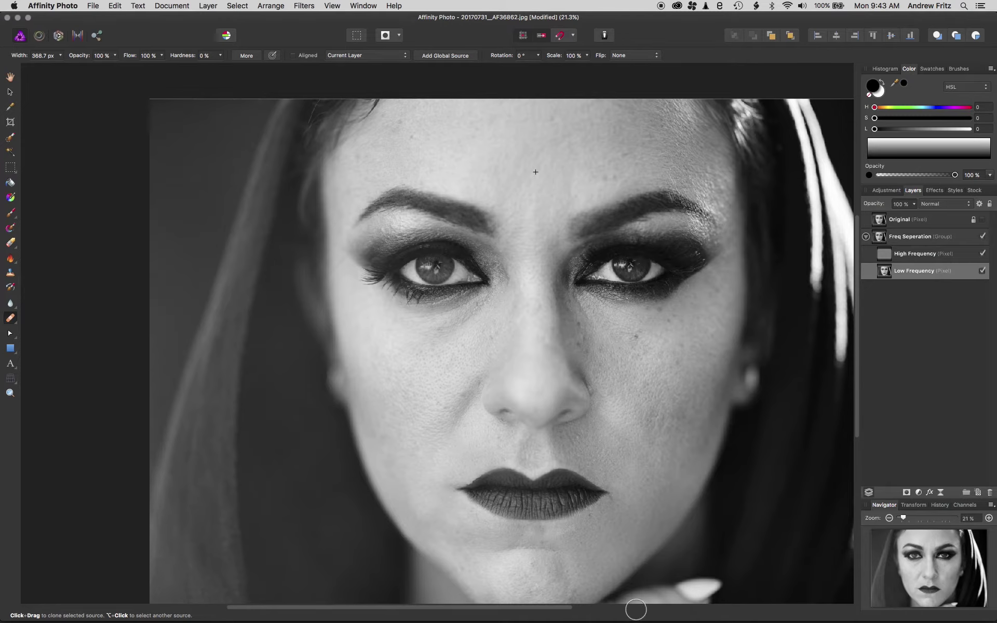
{"action": "left_click_drag", "start_coordinate": [704, 484], "coordinate": [621, 367]}
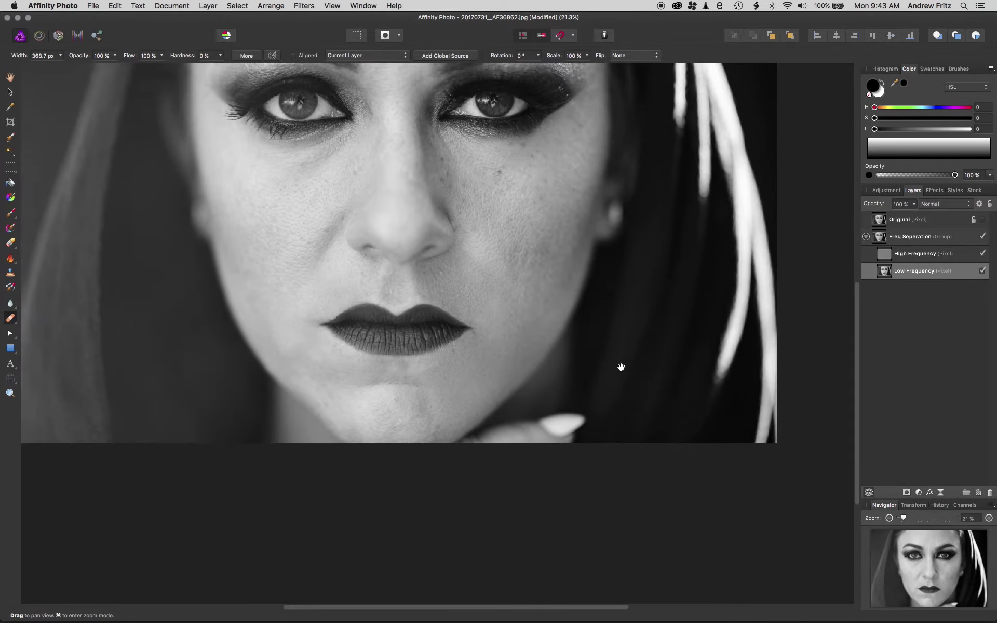
{"action": "scroll", "coordinate": [531, 447], "scroll_direction": "up", "scroll_amount": 5}
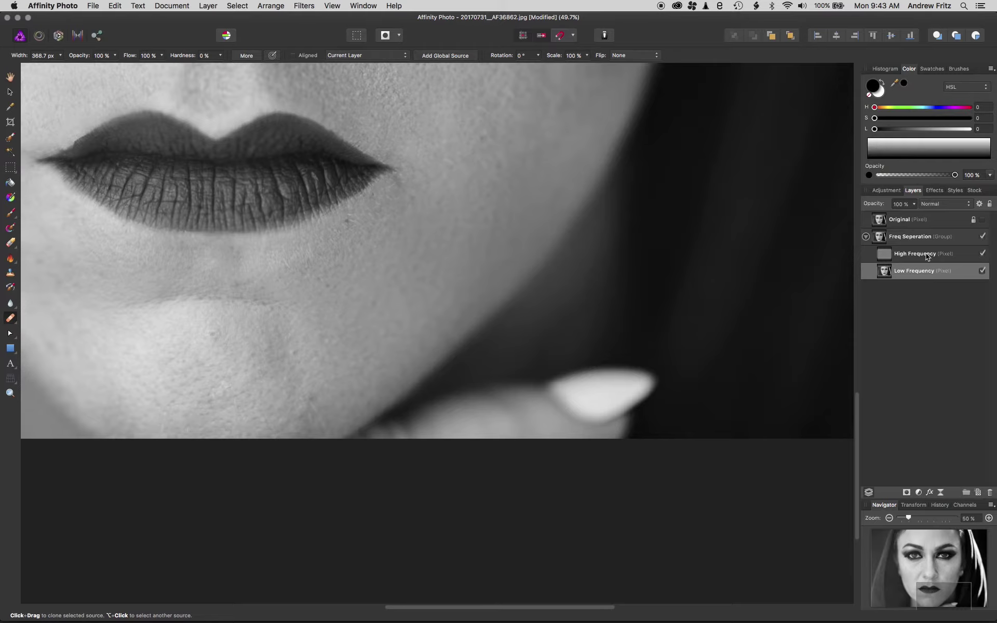
{"action": "left_click", "coordinate": [982, 254]}
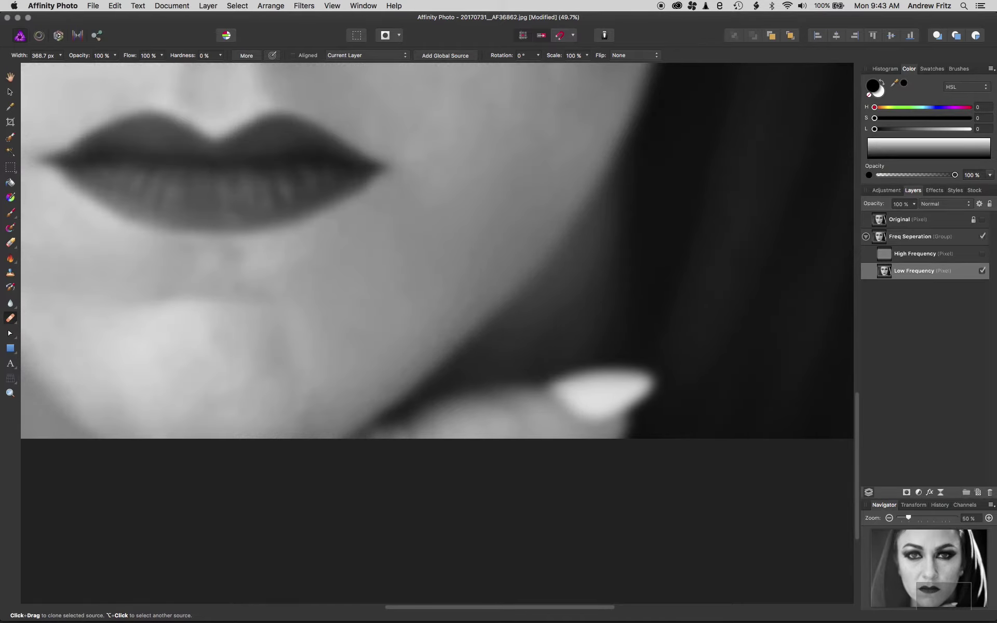
{"action": "left_click", "coordinate": [13, 272]}
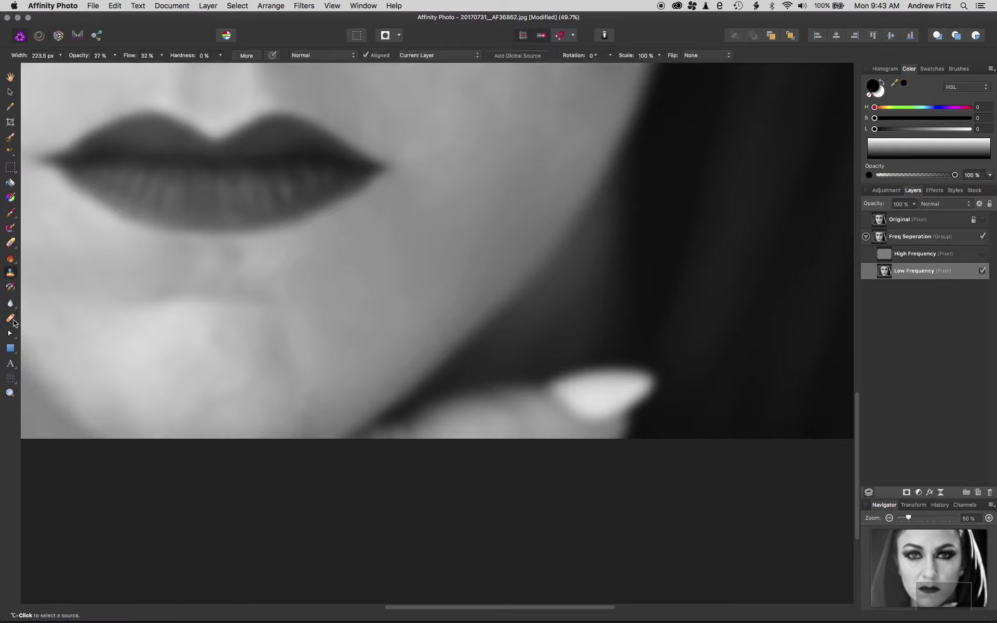
{"action": "mouse_move", "coordinate": [14, 323]}
{"action": "left_mouse_down"}
{"action": "mouse_move", "coordinate": [41, 320]}
{"action": "mouse_move", "coordinate": [62, 358]}
{"action": "left_mouse_up"}
{"action": "mouse_move", "coordinate": [614, 389]}
{"action": "left_mouse_down"}
{"action": "mouse_move", "coordinate": [504, 416]}
{"action": "mouse_move", "coordinate": [539, 399]}
{"action": "mouse_move", "coordinate": [443, 418]}
{"action": "mouse_move", "coordinate": [405, 458]}
{"action": "mouse_move", "coordinate": [614, 434]}
{"action": "mouse_move", "coordinate": [610, 403]}
{"action": "mouse_move", "coordinate": [623, 416]}
{"action": "mouse_move", "coordinate": [635, 365]}
{"action": "mouse_move", "coordinate": [527, 528]}
{"action": "left_mouse_up"}
{"action": "mouse_move", "coordinate": [459, 614]}
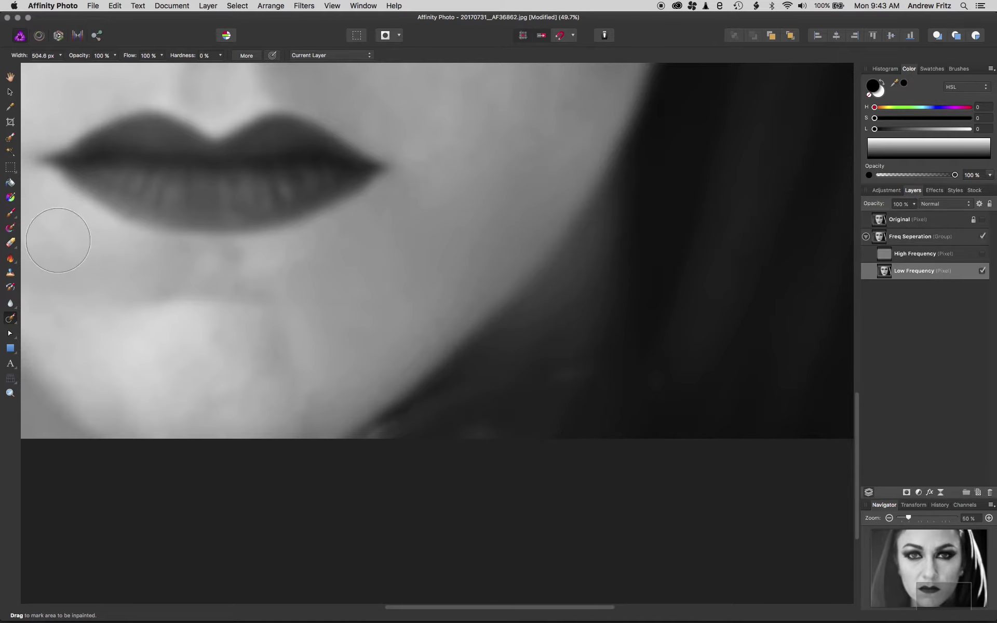
- Clean up the leftover finger traces along the jaw edge with a 449.5 px Clone Brush at 45% opacity, sampling the dark background
{"action": "left_click", "coordinate": [10, 273]}
{"action": "key", "text": "bracketright"}
{"action": "key", "text": "bracketright"}
{"action": "key", "text": "bracketright"}
{"action": "key", "text": "bracketright"}
{"action": "key", "text": "bracketright"}
{"action": "key", "text": "bracketright"}
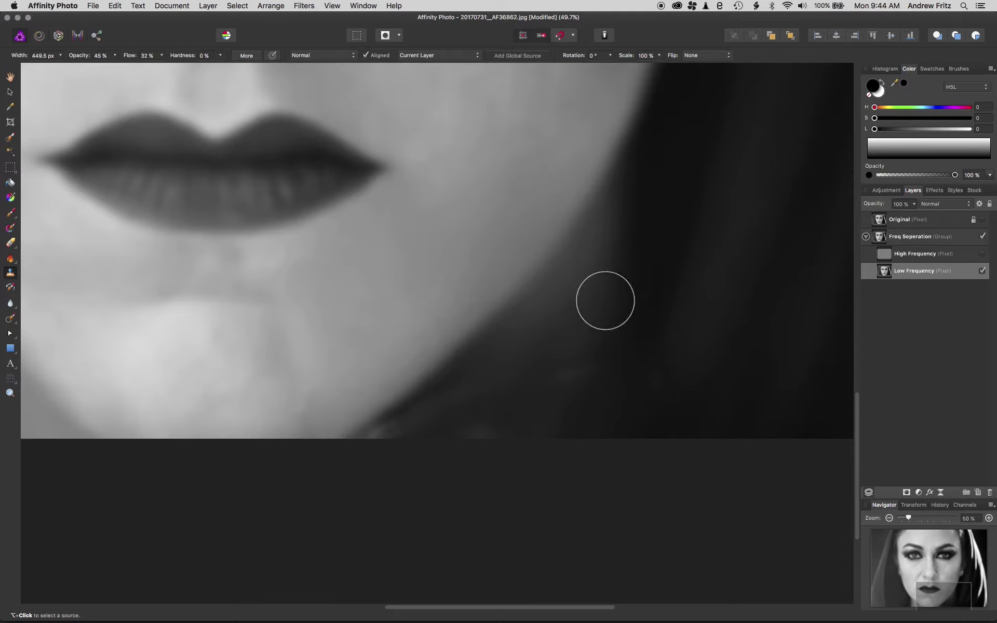
{"action": "left_click", "coordinate": [606, 310], "text": "alt"}
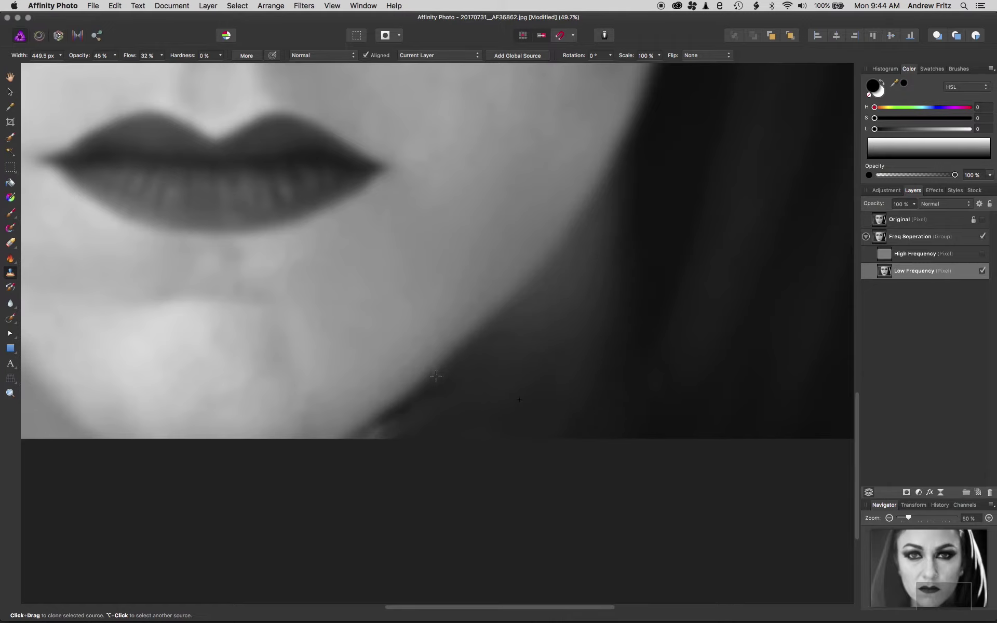
{"action": "mouse_move", "coordinate": [409, 404]}
{"action": "left_mouse_down"}
{"action": "mouse_move", "coordinate": [400, 410]}
{"action": "mouse_move", "coordinate": [414, 412]}
{"action": "mouse_move", "coordinate": [365, 438]}
{"action": "mouse_move", "coordinate": [398, 413]}
{"action": "mouse_move", "coordinate": [388, 417]}
{"action": "mouse_move", "coordinate": [341, 453]}
{"action": "mouse_move", "coordinate": [422, 390]}
{"action": "mouse_move", "coordinate": [358, 450]}
{"action": "mouse_move", "coordinate": [375, 456]}
{"action": "left_mouse_up"}
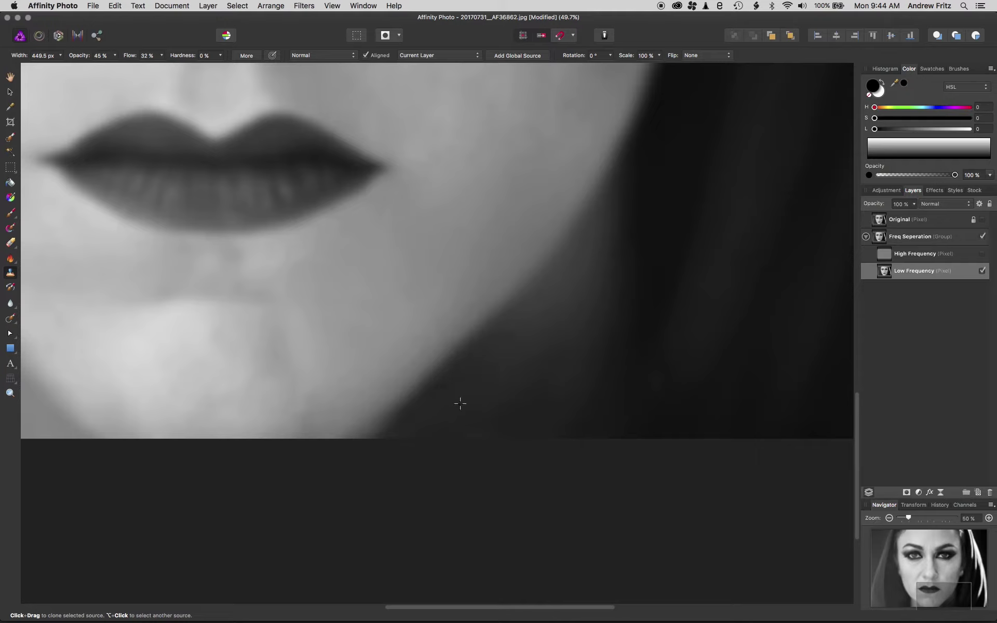
- Even out the dark background below the jaw on the Low Frequency layer by cloning nearby tones, and show the High Frequency layer again
{"action": "left_click", "coordinate": [460, 403], "text": "alt"}
{"action": "left_click_drag", "start_coordinate": [414, 417], "coordinate": [372, 435]}
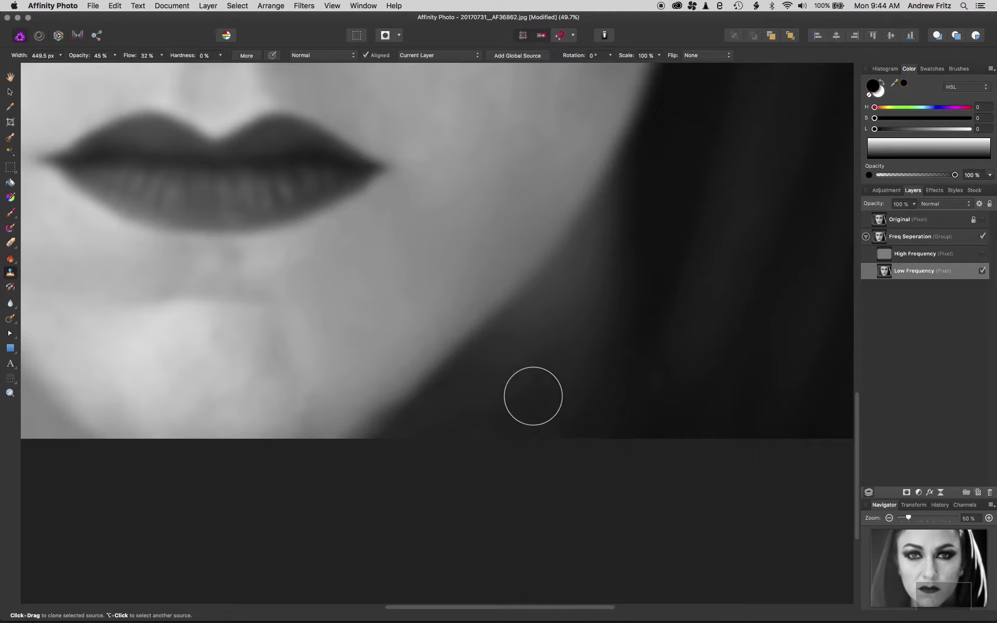
{"action": "left_click", "coordinate": [514, 382], "text": "alt"}
{"action": "mouse_move", "coordinate": [522, 373]}
{"action": "left_mouse_down"}
{"action": "mouse_move", "coordinate": [572, 298]}
{"action": "mouse_move", "coordinate": [589, 308]}
{"action": "mouse_move", "coordinate": [589, 355]}
{"action": "mouse_move", "coordinate": [698, 320]}
{"action": "mouse_move", "coordinate": [619, 327]}
{"action": "left_mouse_up"}
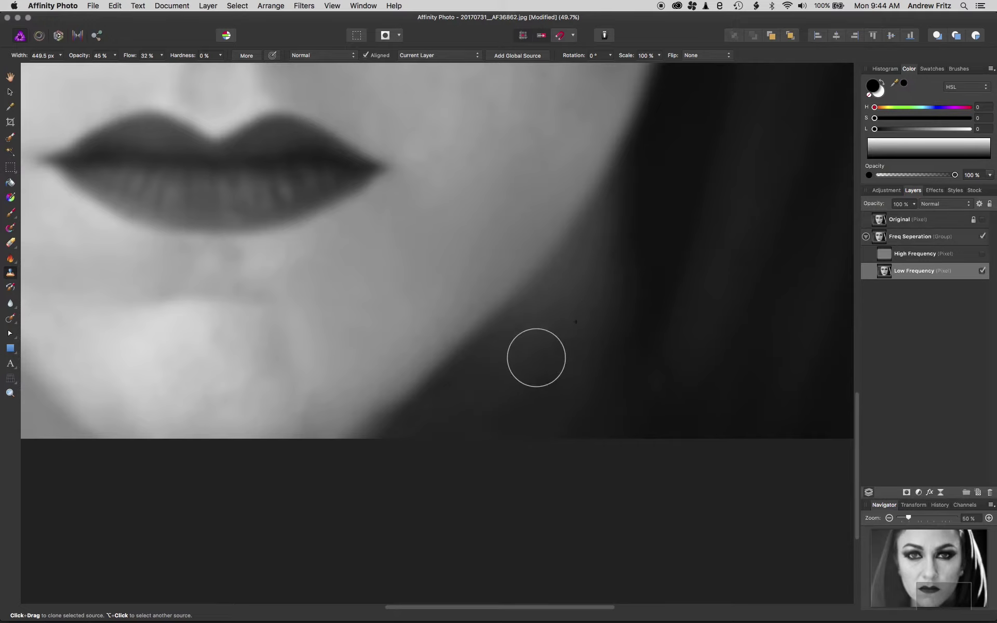
{"action": "scroll", "coordinate": [705, 244], "scroll_direction": "down", "scroll_amount": 3}
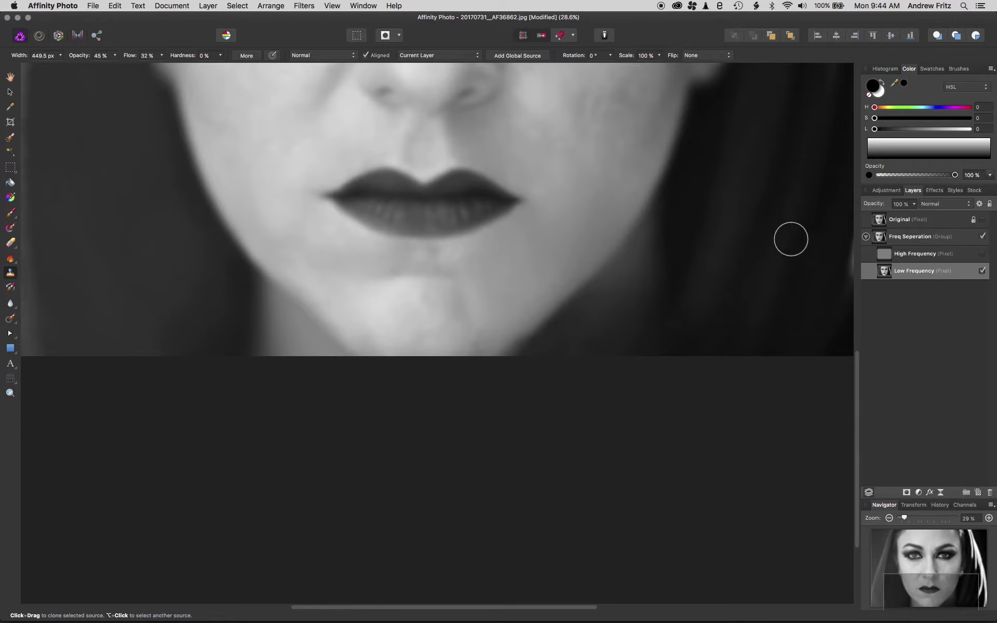
{"action": "left_click", "coordinate": [981, 254]}
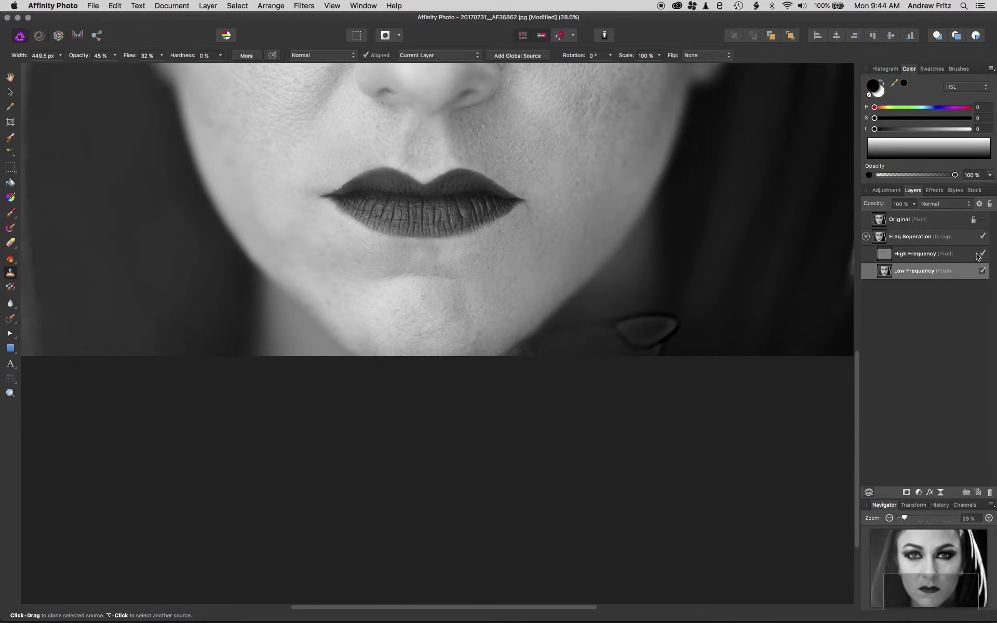
{"action": "left_click_drag", "start_coordinate": [742, 285], "coordinate": [563, 289]}
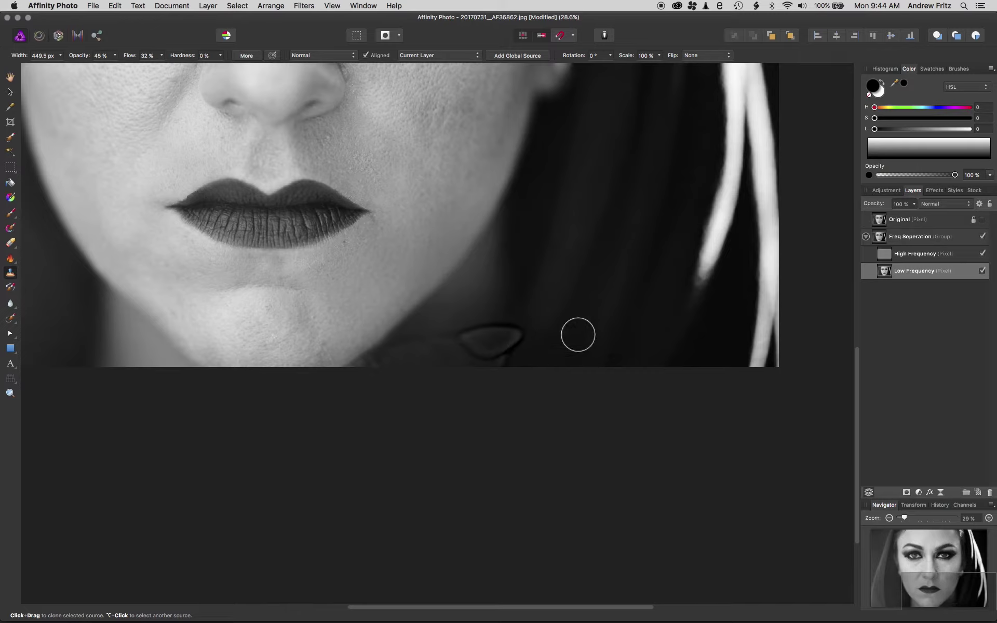
- Remove the leftover nail and finger outline below the jaw on the High Frequency layer with a 190.3 px Inpainting Brush at 100% opacity
{"action": "left_click", "coordinate": [981, 253]}
{"action": "left_click", "coordinate": [898, 255]}
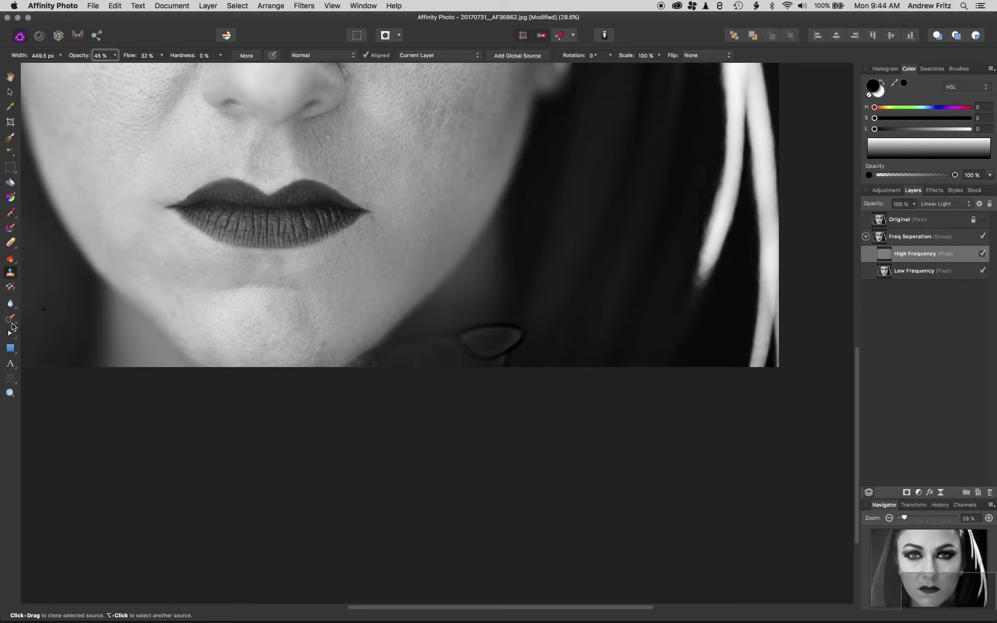
{"action": "left_click", "coordinate": [8, 319]}
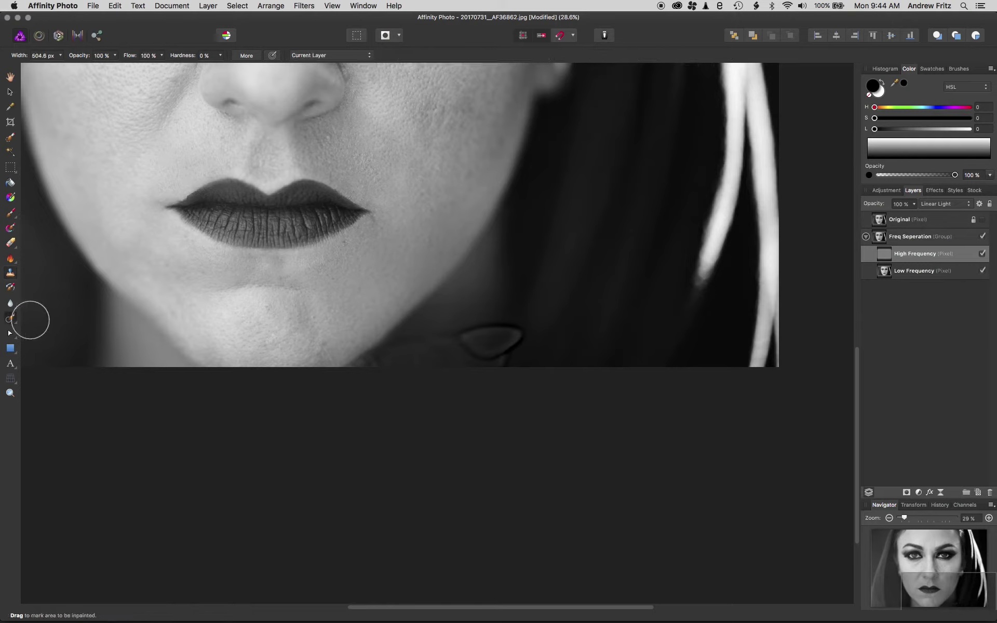
{"action": "scroll", "coordinate": [477, 332], "scroll_direction": "up", "scroll_amount": 3}
{"action": "scroll", "coordinate": [477, 332], "scroll_direction": "up", "scroll_amount": 1}
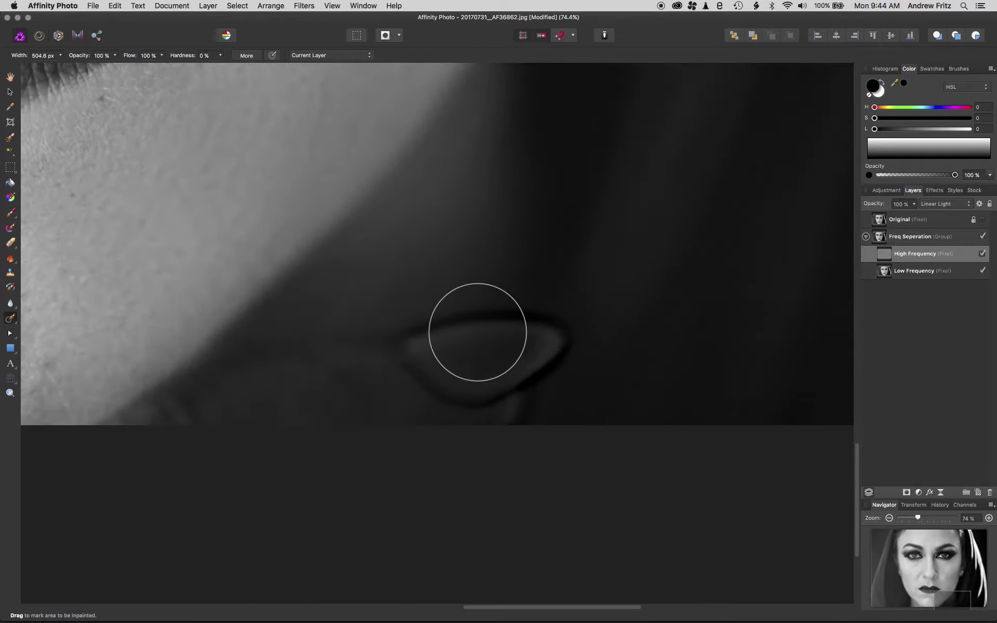
{"action": "key", "text": "bracketleft"}
{"action": "key", "text": "bracketleft"}
{"action": "key", "text": "bracketleft"}
{"action": "key", "text": "bracketleft"}
{"action": "key", "text": "bracketleft"}
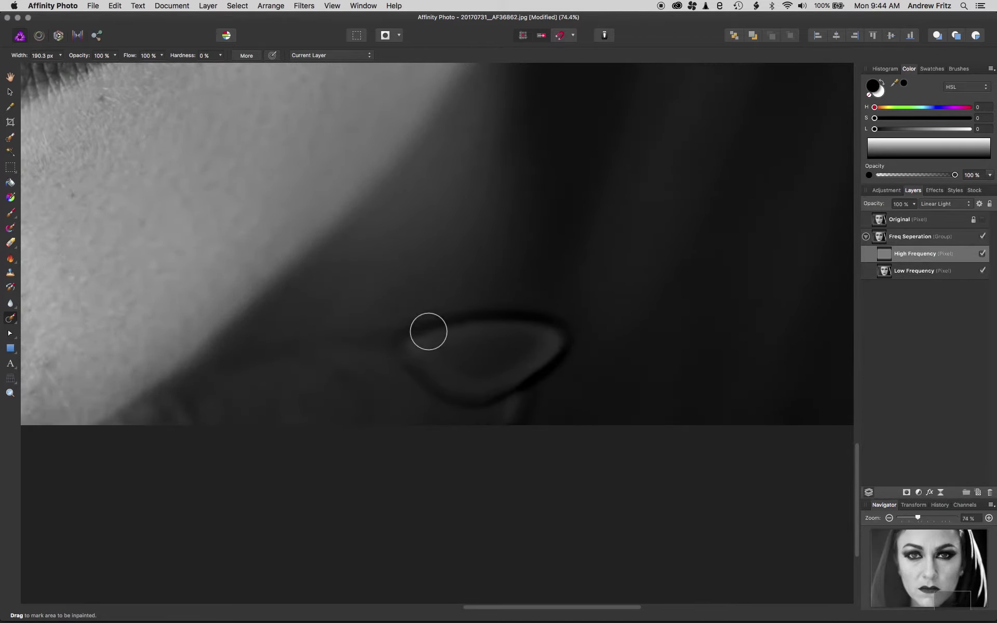
{"action": "mouse_move", "coordinate": [408, 335]}
{"action": "left_mouse_down"}
{"action": "mouse_move", "coordinate": [471, 319]}
{"action": "mouse_move", "coordinate": [562, 319]}
{"action": "mouse_move", "coordinate": [563, 342]}
{"action": "mouse_move", "coordinate": [481, 390]}
{"action": "mouse_move", "coordinate": [461, 386]}
{"action": "mouse_move", "coordinate": [539, 381]}
{"action": "mouse_move", "coordinate": [505, 434]}
{"action": "mouse_move", "coordinate": [421, 410]}
{"action": "mouse_move", "coordinate": [439, 390]}
{"action": "mouse_move", "coordinate": [379, 331]}
{"action": "mouse_move", "coordinate": [375, 354]}
{"action": "mouse_move", "coordinate": [427, 392]}
{"action": "mouse_move", "coordinate": [404, 351]}
{"action": "mouse_move", "coordinate": [356, 327]}
{"action": "mouse_move", "coordinate": [380, 358]}
{"action": "mouse_move", "coordinate": [574, 491]}
{"action": "left_mouse_up"}
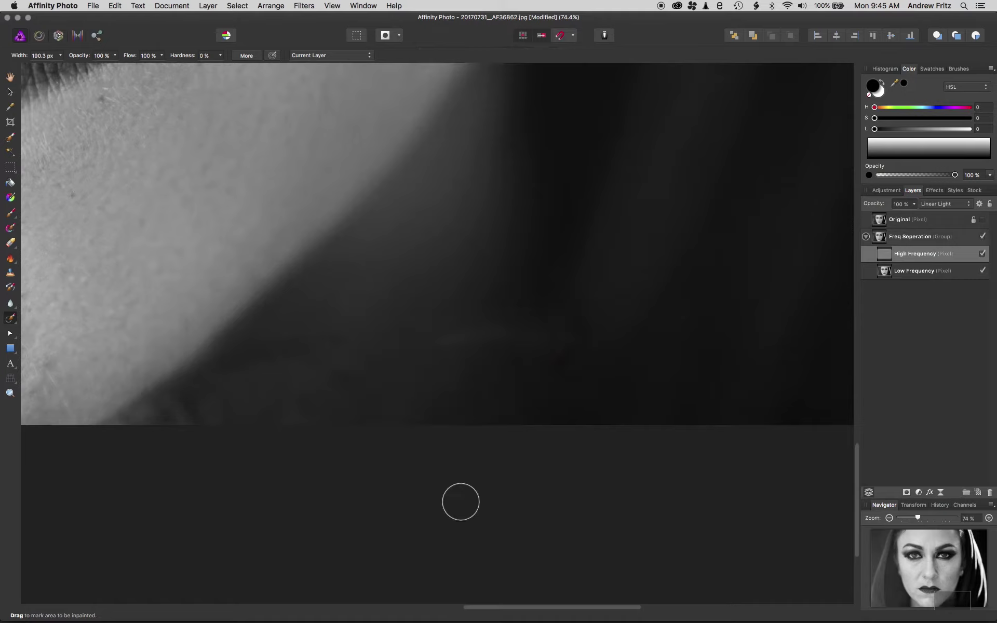
{"action": "mouse_move", "coordinate": [446, 344]}
{"action": "left_mouse_down"}
{"action": "mouse_move", "coordinate": [546, 329]}
{"action": "mouse_move", "coordinate": [557, 347]}
{"action": "mouse_move", "coordinate": [547, 384]}
{"action": "left_mouse_up"}
- Smooth the remaining blotches below the jaw on the Low Frequency layer with a 368.7 px Healing Brush, and deselect the layer
{"action": "left_click", "coordinate": [12, 320]}
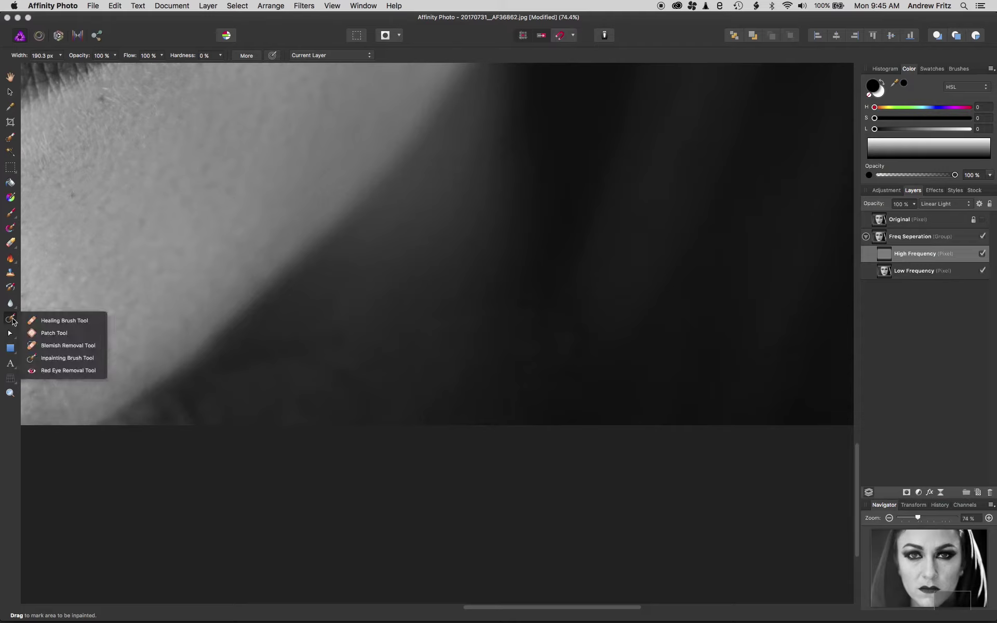
{"action": "left_click", "coordinate": [71, 320]}
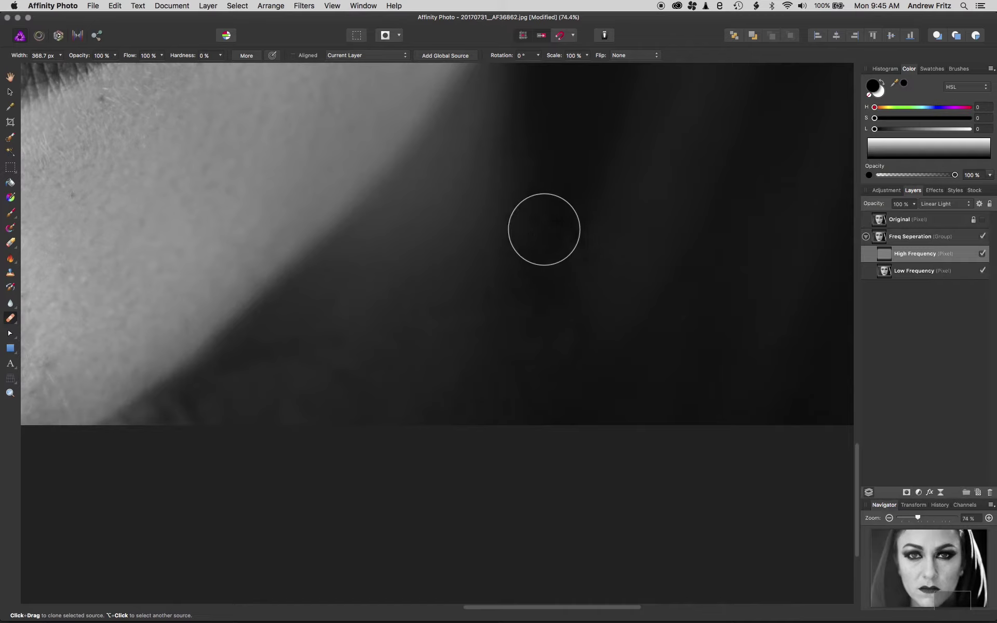
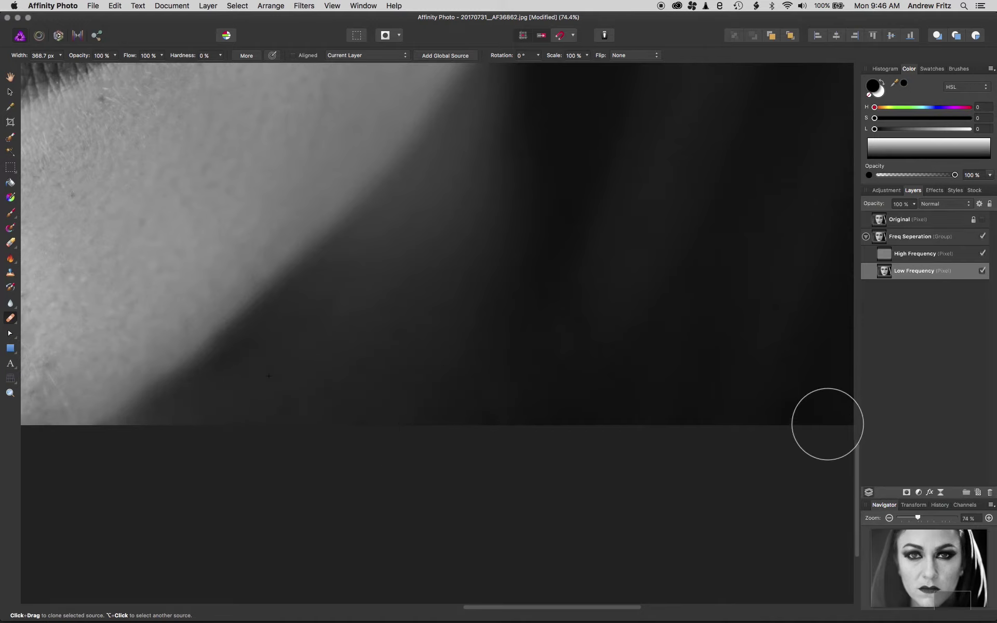
{"action": "scroll", "coordinate": [723, 324], "scroll_direction": "down", "scroll_amount": 10}
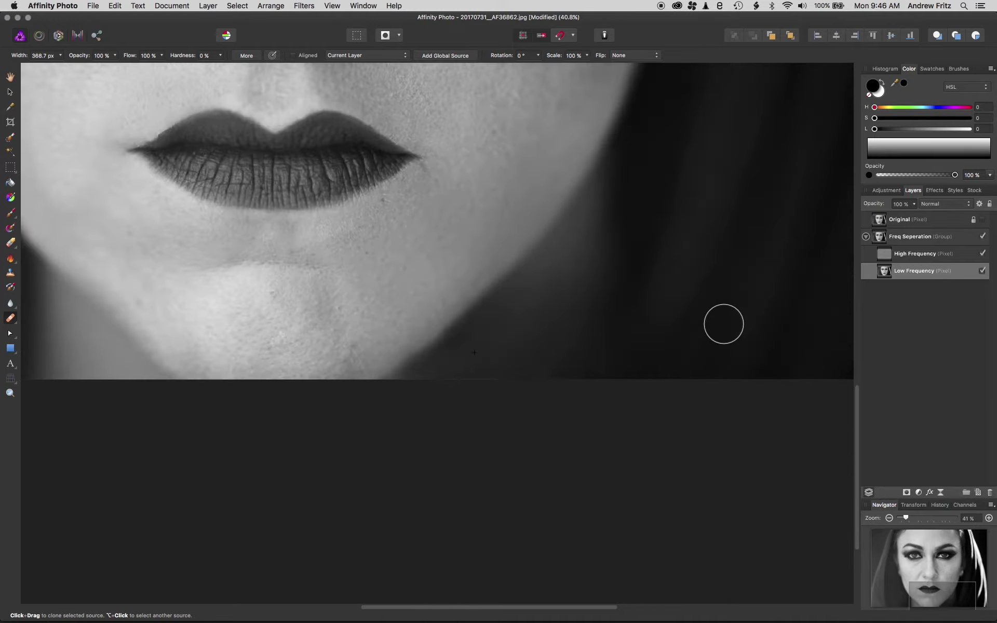
{"action": "scroll", "coordinate": [724, 313], "scroll_direction": "up", "scroll_amount": 3}
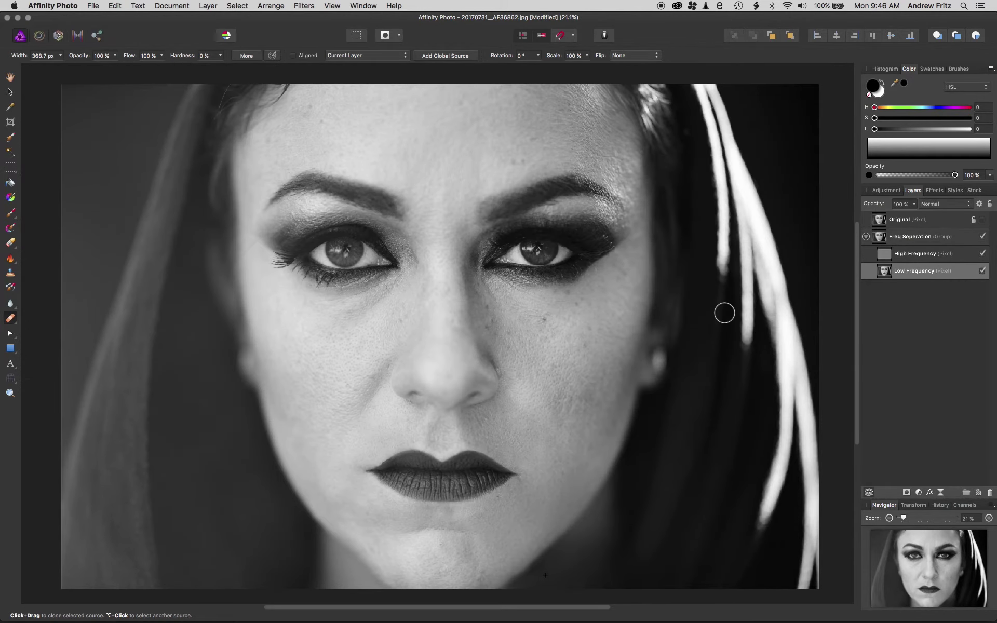
{"action": "key", "text": "v"}
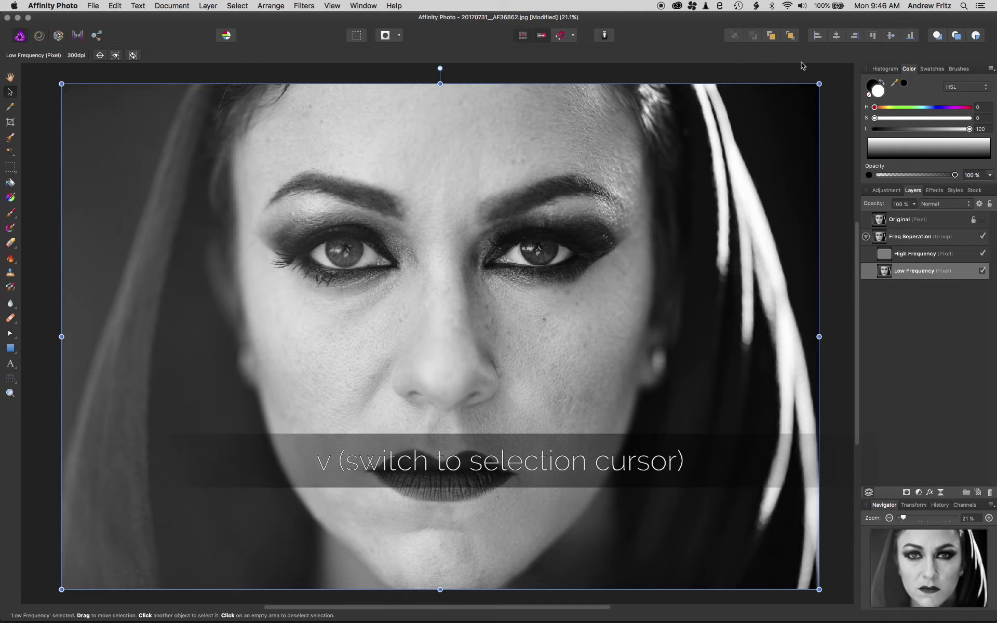
{"action": "left_click", "coordinate": [841, 79]}
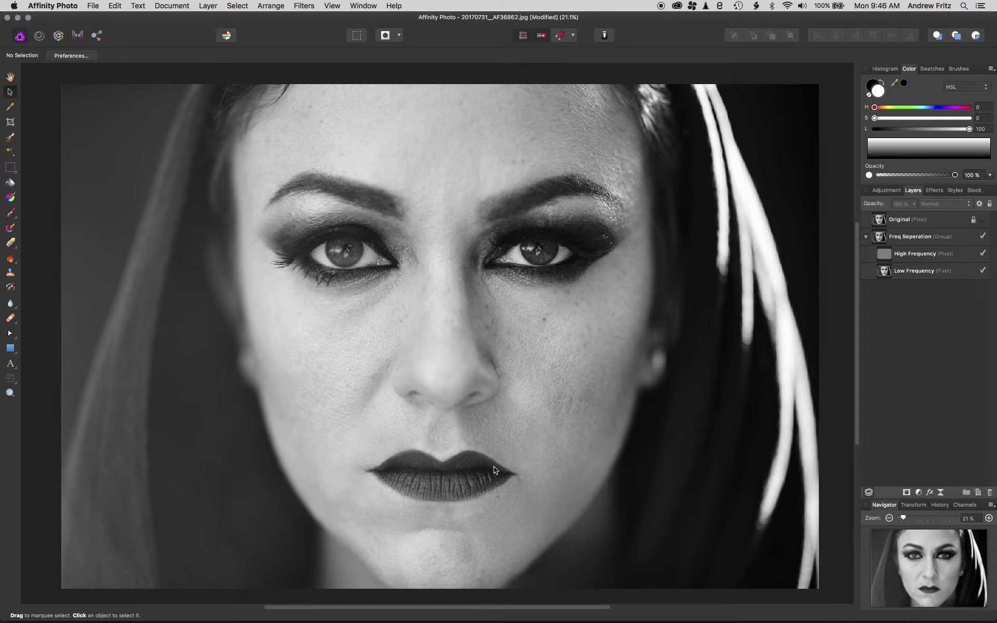
- Examine the retouched dark area beside the jaw, the facial skin and the whole portrait at different magnifications
{"action": "scroll", "coordinate": [681, 501], "scroll_direction": "up", "scroll_amount": 10}
{"action": "scroll", "coordinate": [680, 410], "scroll_direction": "up", "scroll_amount": 1}
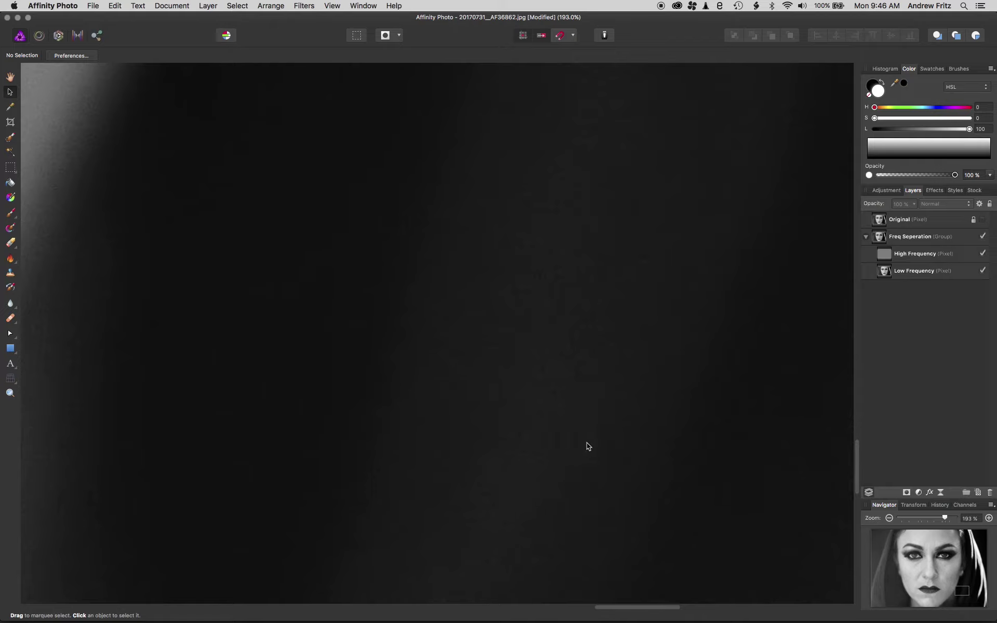
{"action": "scroll", "coordinate": [400, 382], "scroll_direction": "down", "scroll_amount": 8}
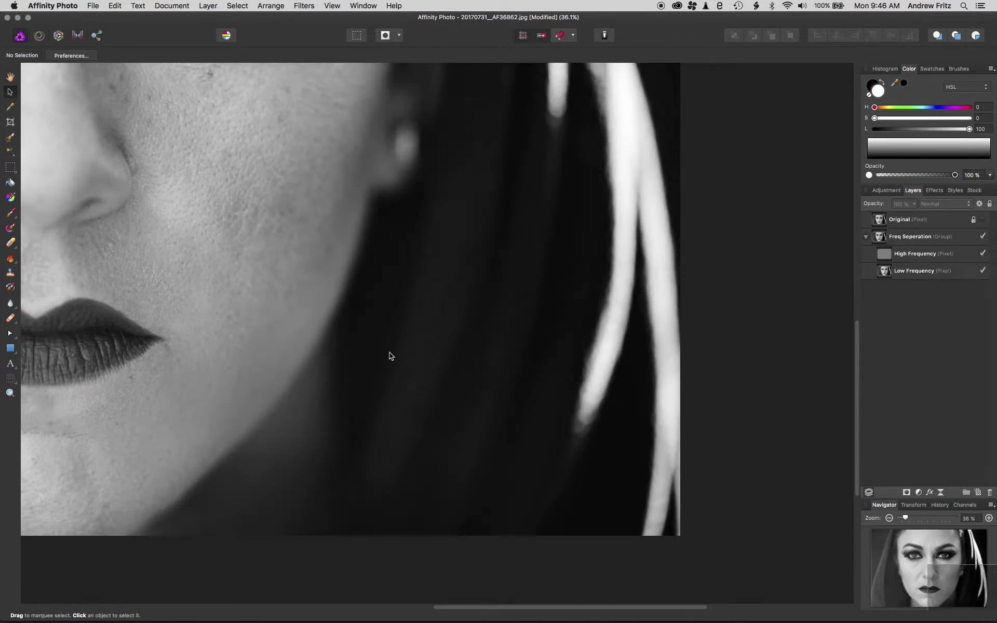
{"action": "scroll", "coordinate": [518, 359], "scroll_direction": "up", "scroll_amount": 2}
{"action": "scroll", "coordinate": [470, 384], "scroll_direction": "down", "scroll_amount": 10}
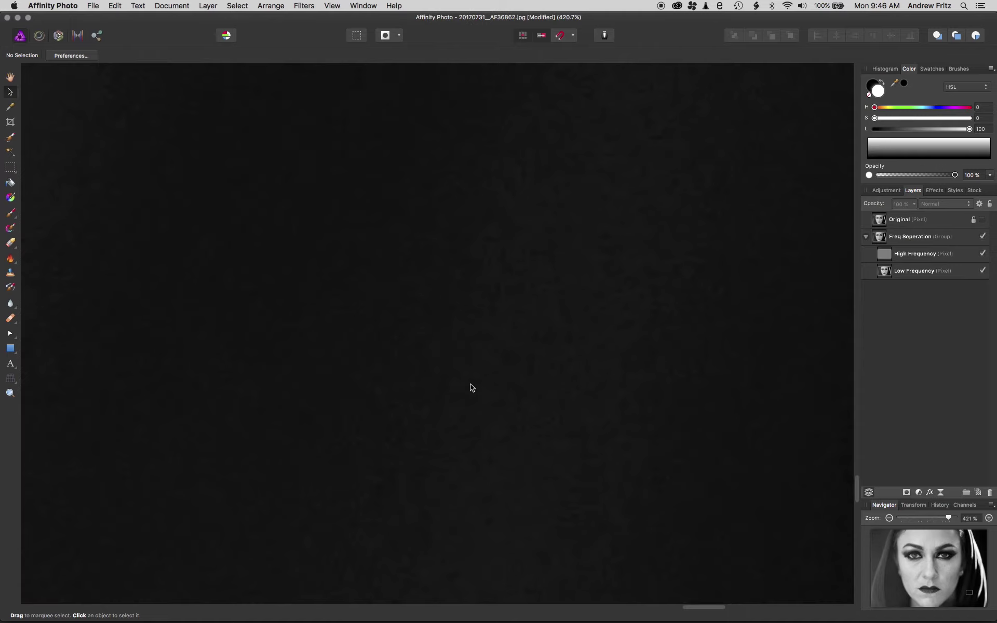
{"action": "scroll", "coordinate": [369, 344], "scroll_direction": "up", "scroll_amount": 9}
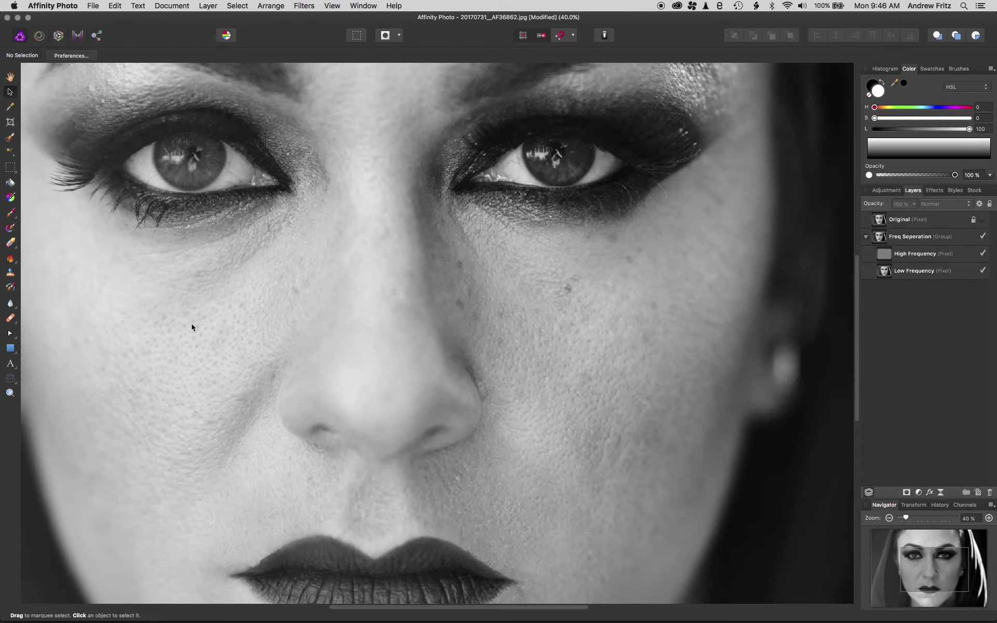
{"action": "scroll", "coordinate": [326, 322], "scroll_direction": "down", "scroll_amount": 4}
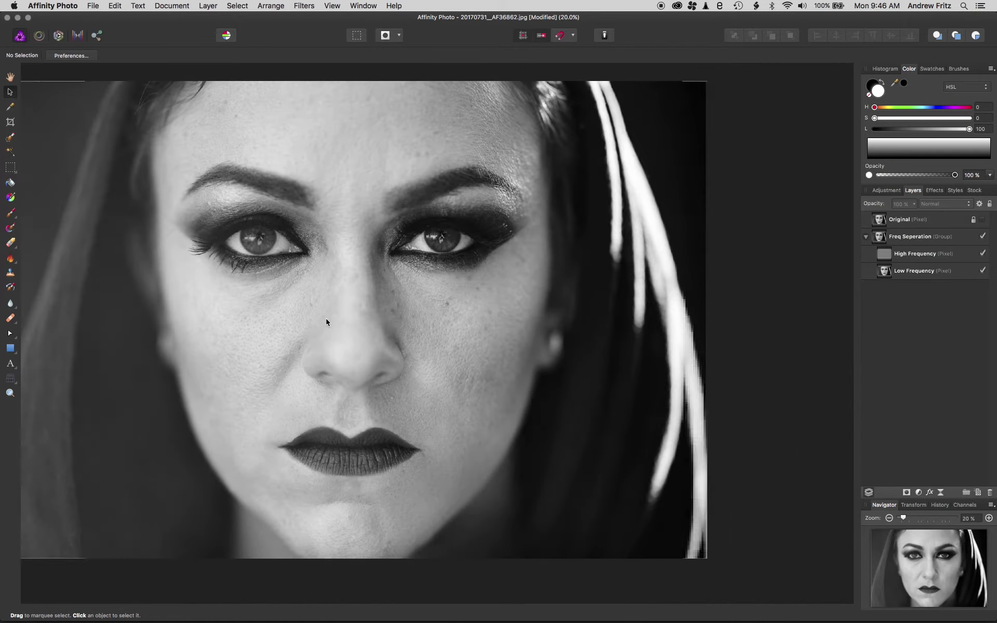
{"action": "scroll", "coordinate": [203, 261], "scroll_direction": "down", "scroll_amount": 4}
{"action": "scroll", "coordinate": [202, 263], "scroll_direction": "up", "scroll_amount": 2}
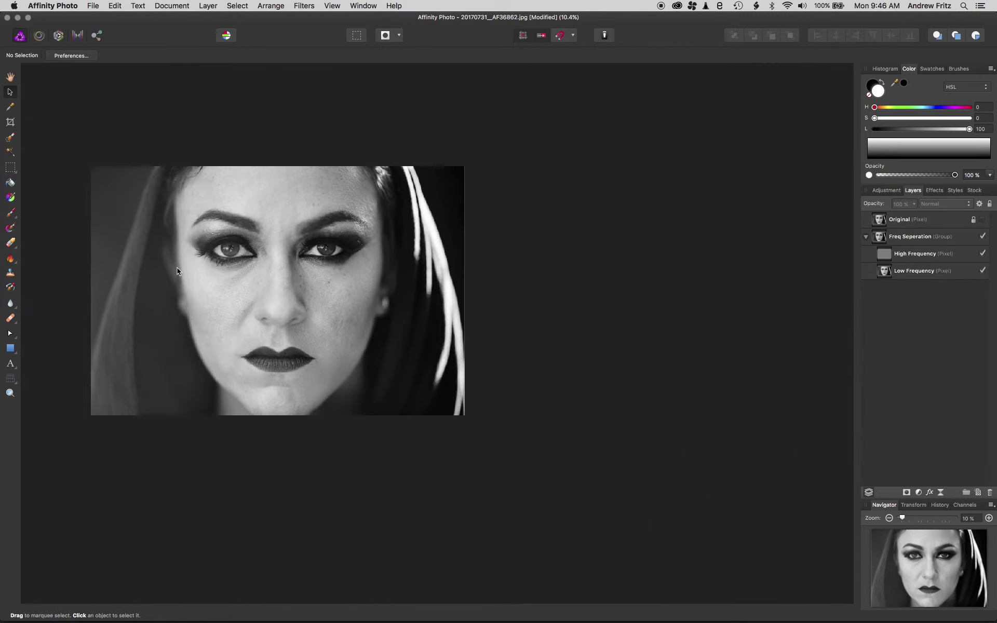
{"action": "scroll", "coordinate": [312, 321], "scroll_direction": "left", "scroll_amount": 3}
{"action": "scroll", "coordinate": [375, 314], "scroll_direction": "up", "scroll_amount": 2}
{"action": "scroll", "coordinate": [376, 313], "scroll_direction": "up", "scroll_amount": 1}
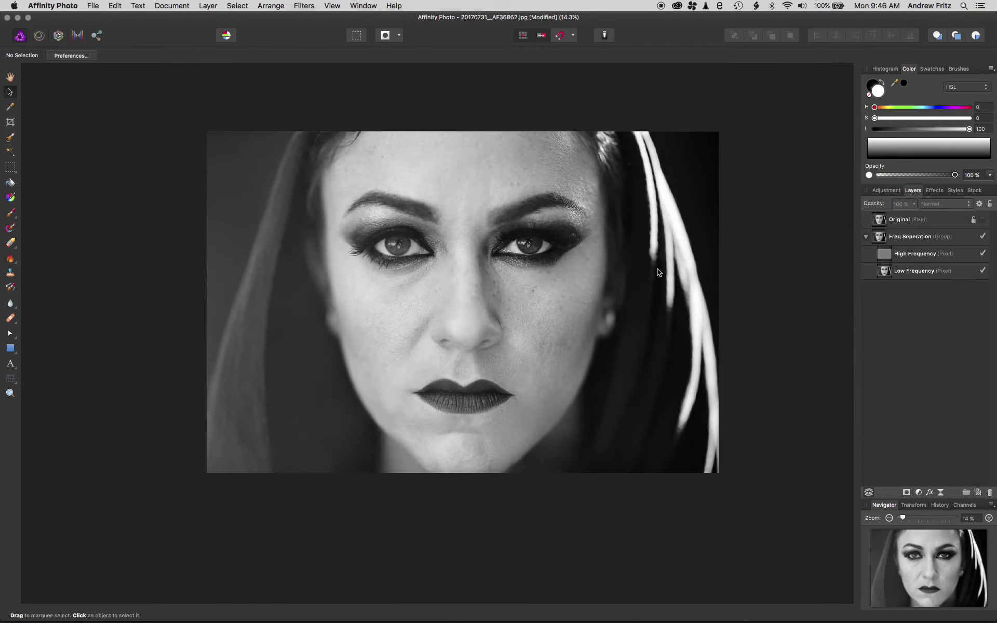
- Add a live Denoise filter layer and place it inside the Freq Seperation group above the High Frequency layer
{"action": "left_click", "coordinate": [864, 237]}
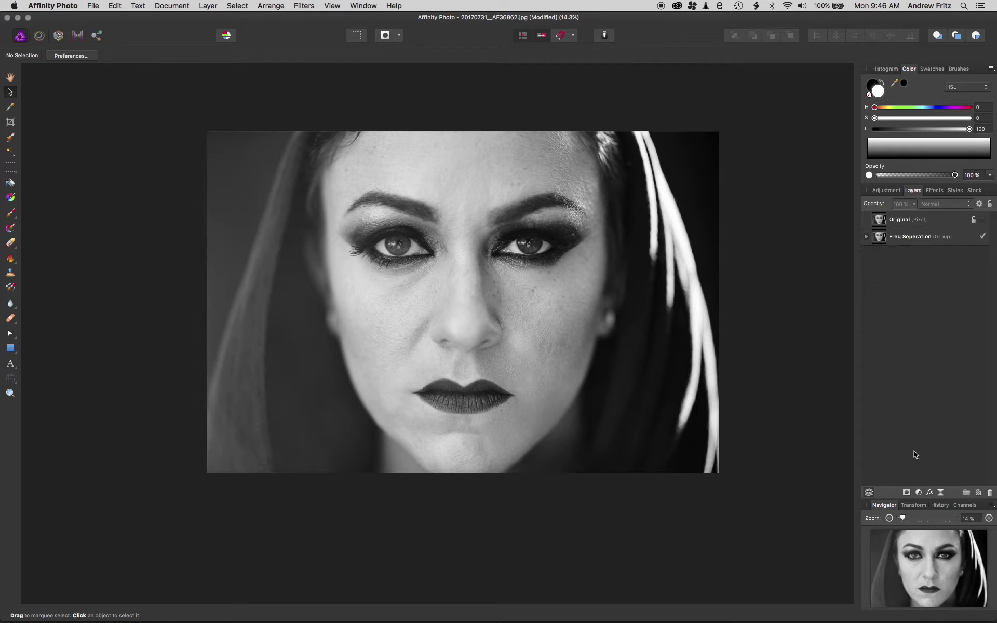
{"action": "left_click", "coordinate": [941, 494]}
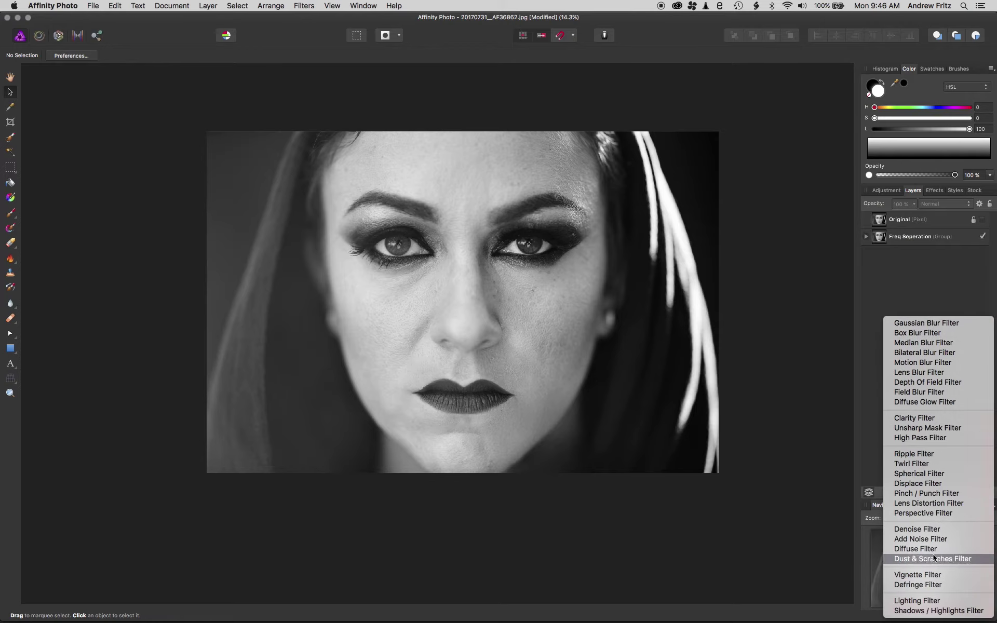
{"action": "left_click", "coordinate": [932, 530]}
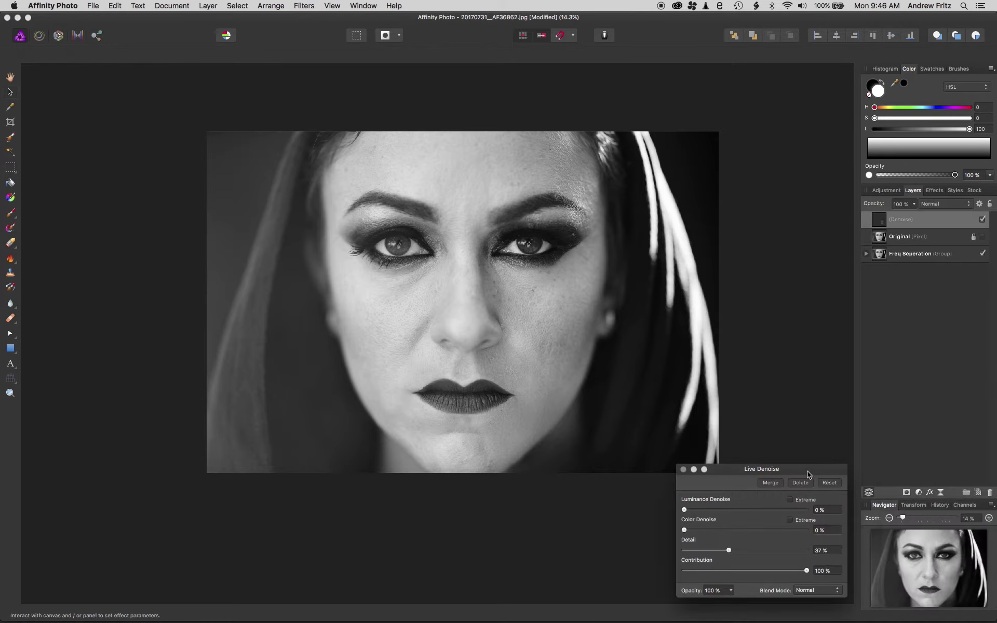
{"action": "left_click_drag", "start_coordinate": [881, 221], "coordinate": [898, 258]}
{"action": "left_click", "coordinate": [865, 237]}
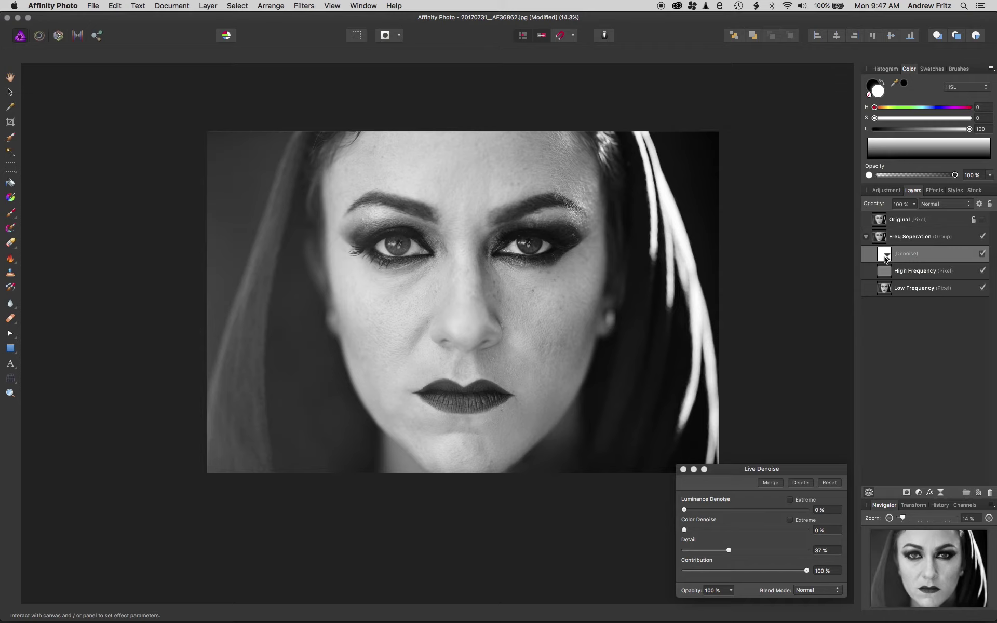
{"action": "key", "text": "super+i"}
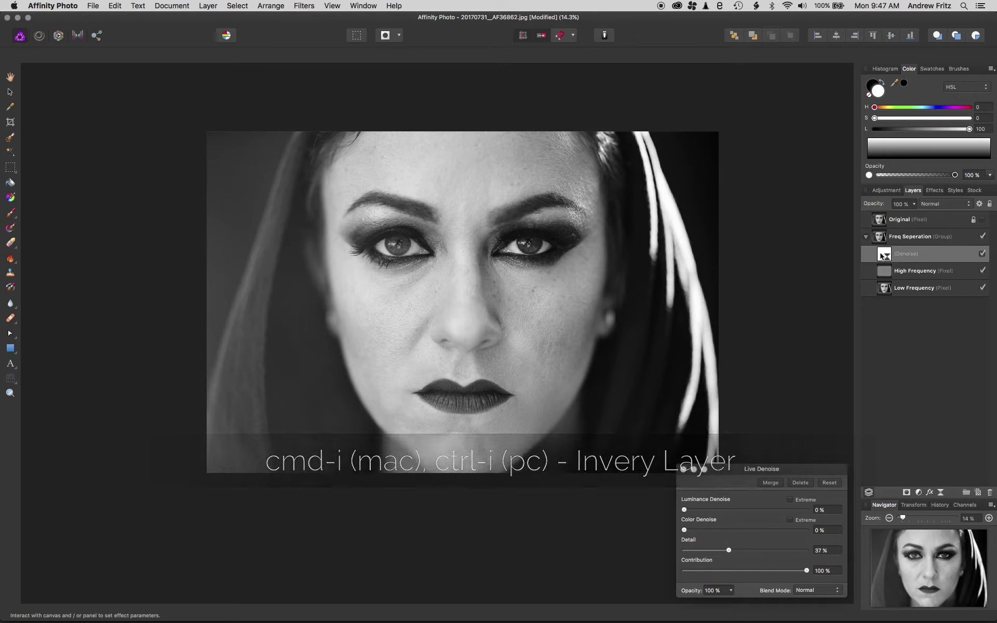
- Set the filter's Luminance Denoise to 1000% with Extreme enabled and Detail to 0%, and check the smoothing around the eyes and skin
{"action": "left_click_drag", "start_coordinate": [683, 510], "coordinate": [806, 509]}
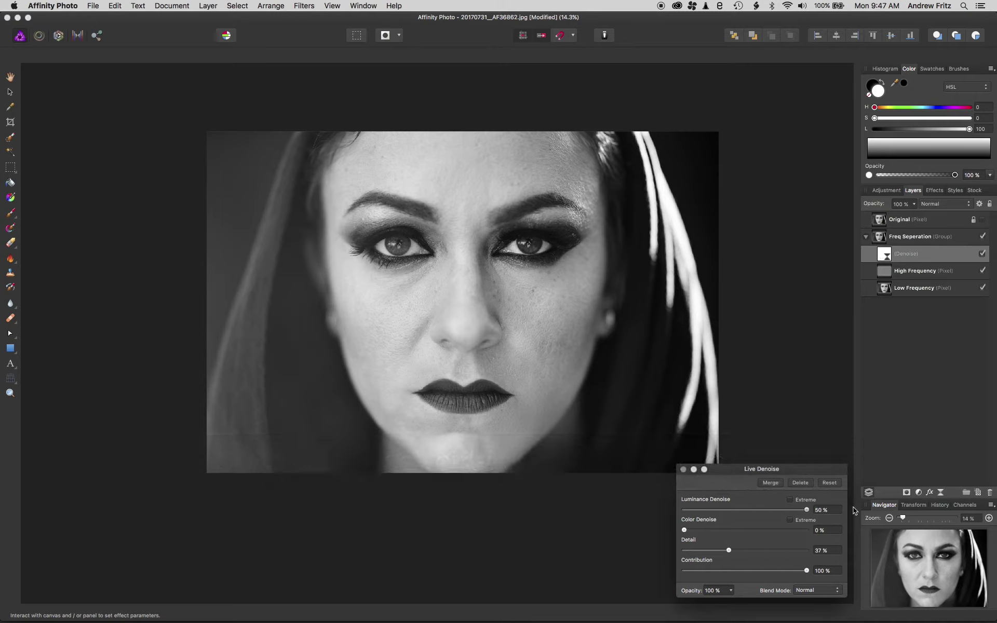
{"action": "left_click", "coordinate": [789, 499]}
{"action": "left_click_drag", "start_coordinate": [694, 510], "coordinate": [806, 510]}
{"action": "left_click_drag", "start_coordinate": [731, 549], "coordinate": [547, 550]}
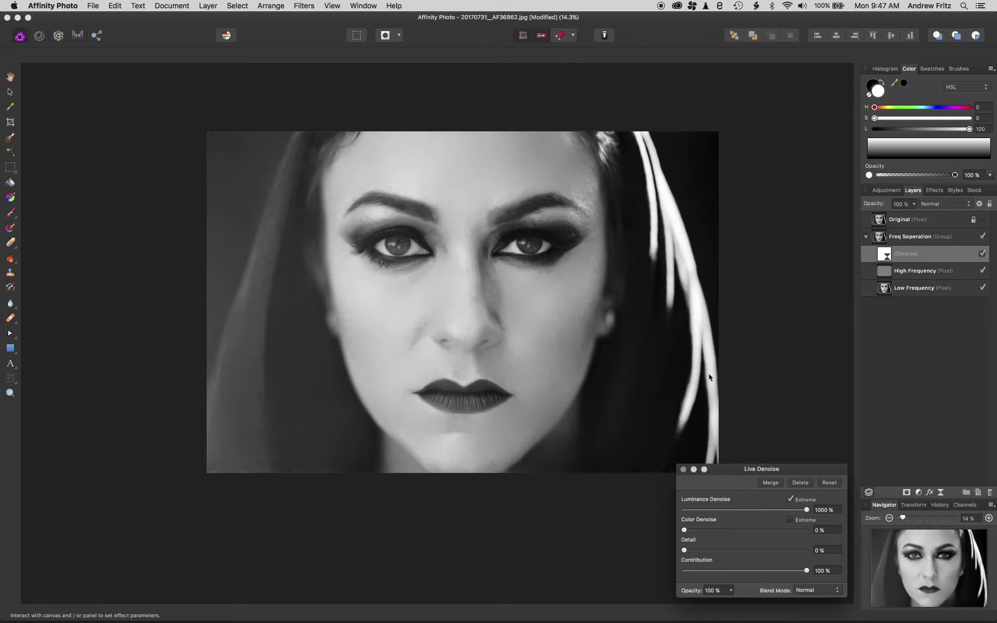
{"action": "scroll", "coordinate": [430, 285], "scroll_direction": "up", "scroll_amount": 5}
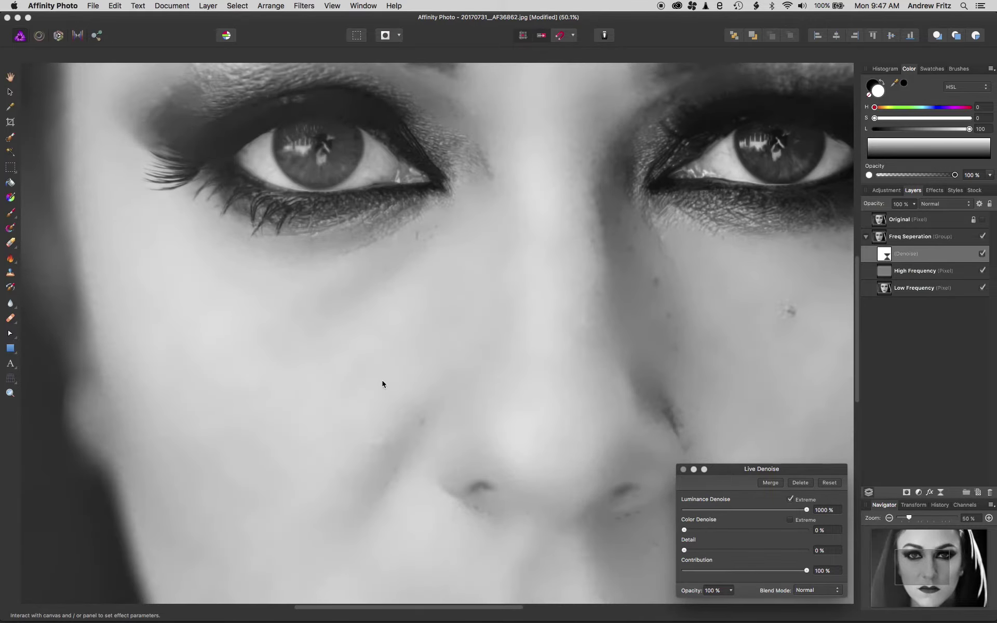
{"action": "scroll", "coordinate": [630, 271], "scroll_direction": "down", "scroll_amount": 3}
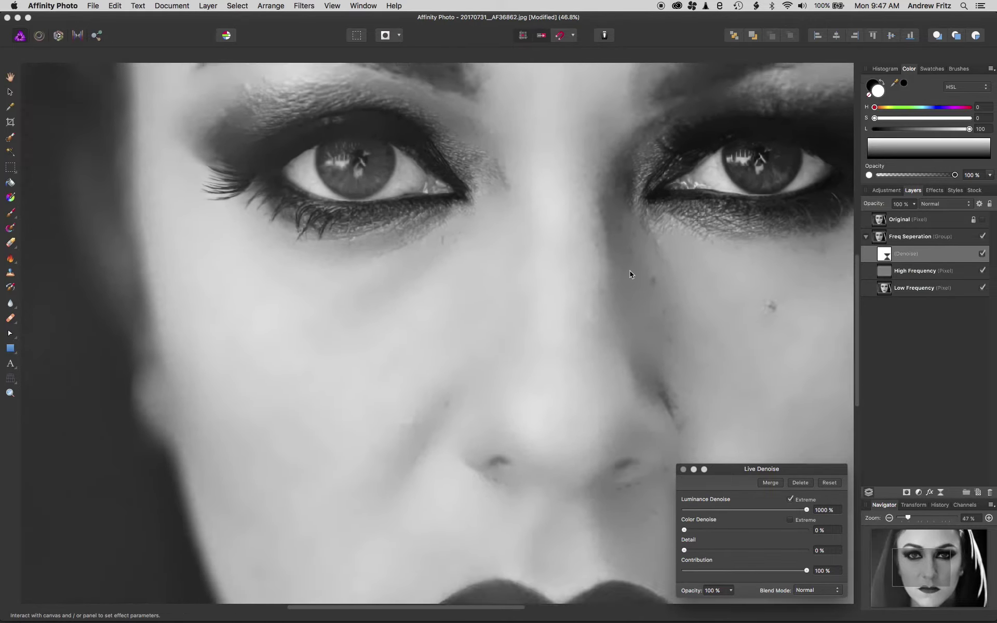
{"action": "scroll", "coordinate": [513, 267], "scroll_direction": "up", "scroll_amount": 6}
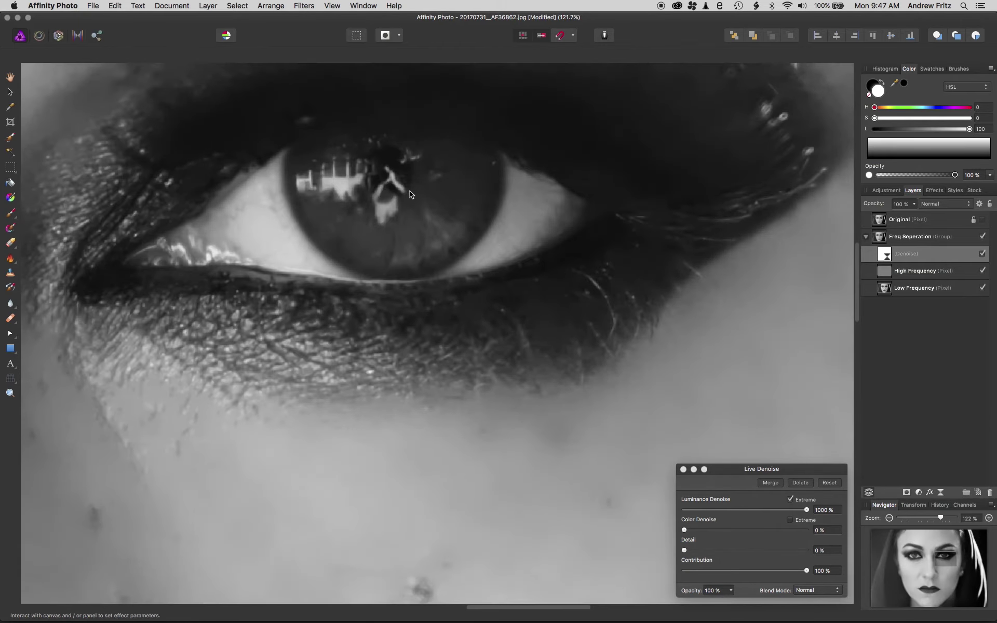
{"action": "scroll", "coordinate": [230, 235], "scroll_direction": "down", "scroll_amount": 6}
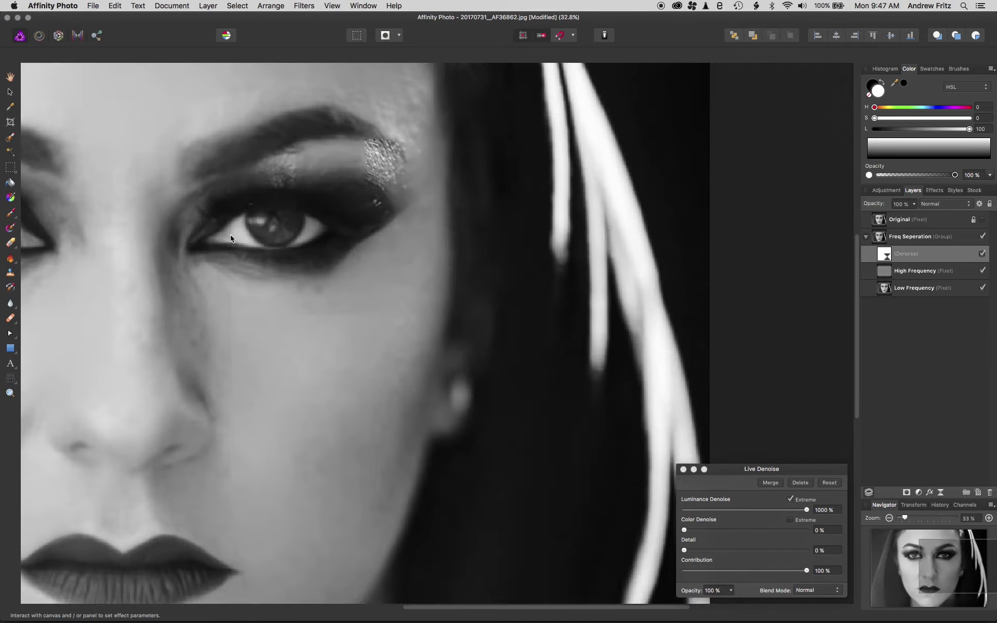
- Turn off Extreme and set Luminance Denoise to 39%, and check the facial skin and the dark area beside the jaw
{"action": "left_click_drag", "start_coordinate": [163, 291], "coordinate": [462, 294]}
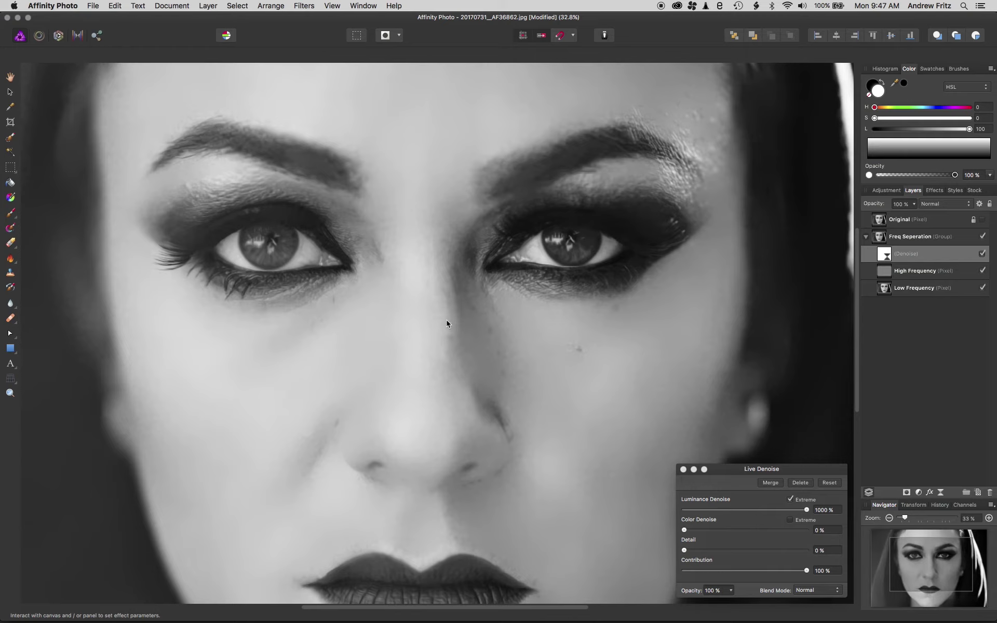
{"action": "left_click", "coordinate": [792, 499]}
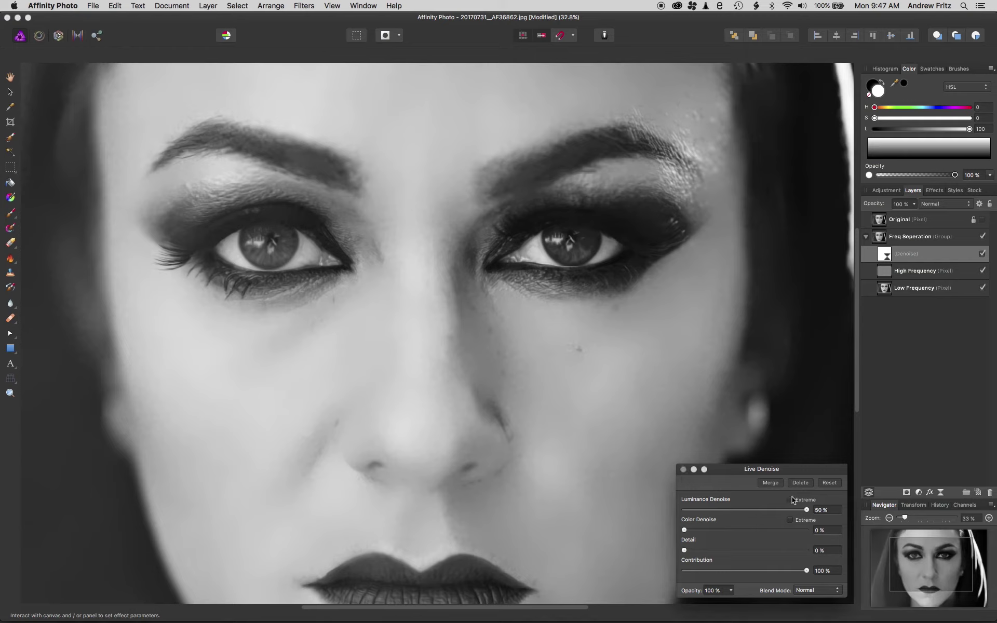
{"action": "left_click_drag", "start_coordinate": [787, 509], "coordinate": [776, 513]}
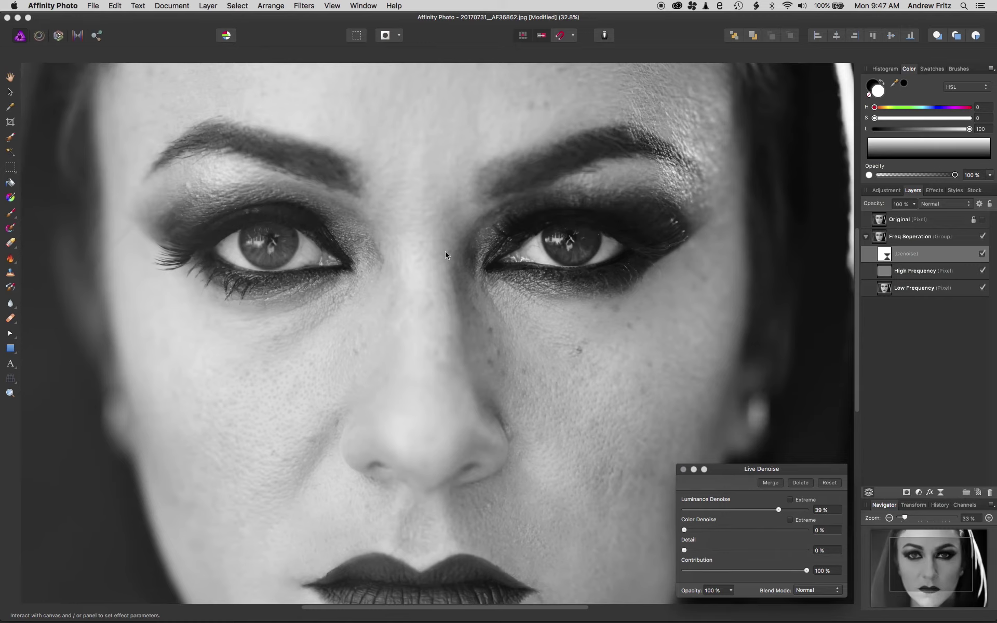
{"action": "key", "text": "space"}
{"action": "left_click_drag", "start_coordinate": [316, 374], "coordinate": [204, 289]}
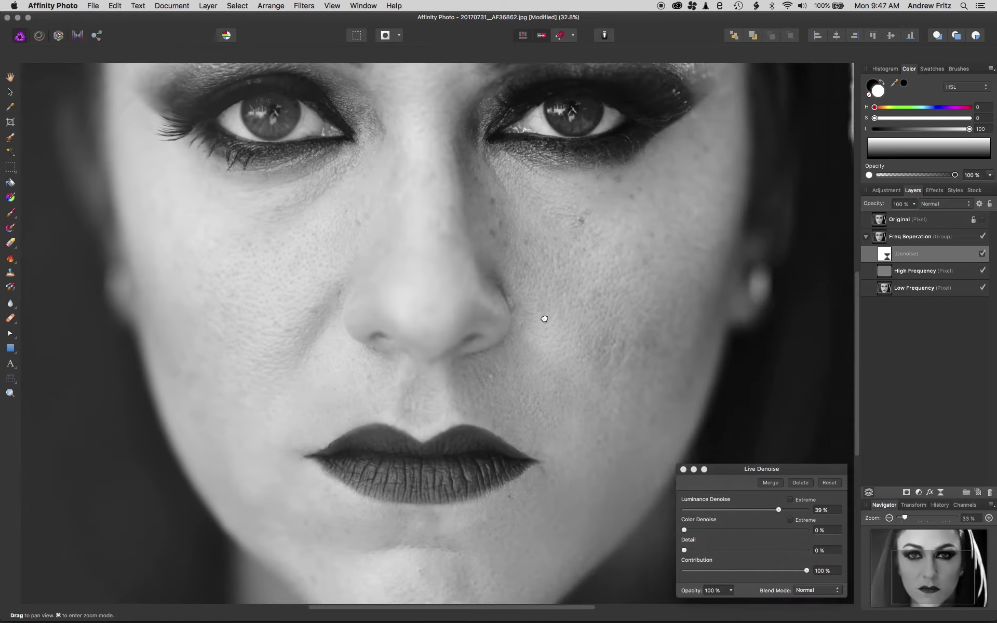
{"action": "left_click_drag", "start_coordinate": [545, 316], "coordinate": [91, 316]}
{"action": "left_click_drag", "start_coordinate": [400, 416], "coordinate": [417, 224]}
{"action": "scroll", "coordinate": [282, 312], "scroll_direction": "up", "scroll_amount": 10}
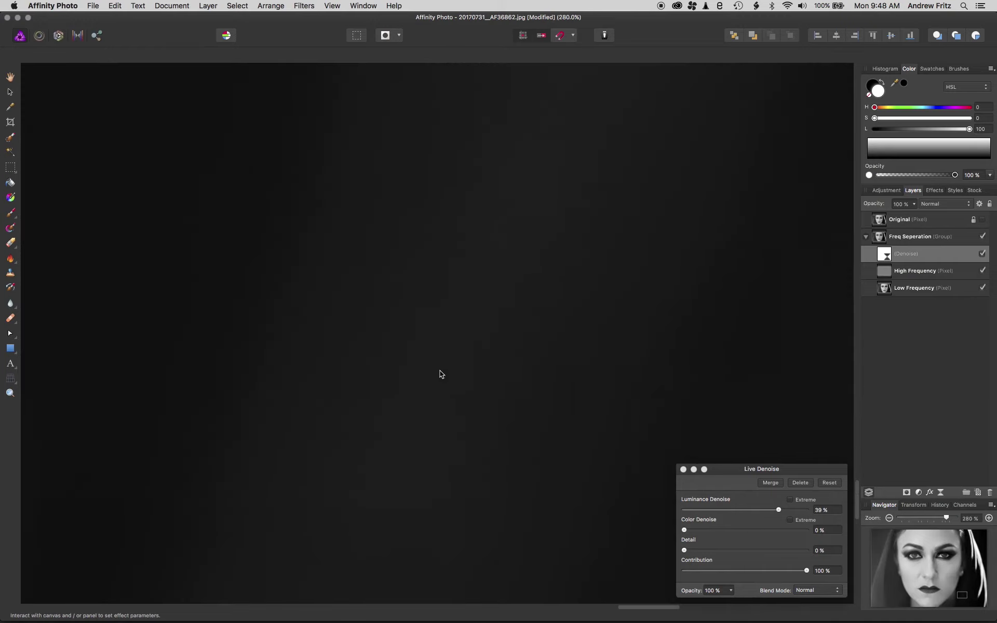
{"action": "scroll", "coordinate": [449, 356], "scroll_direction": "down", "scroll_amount": 5}
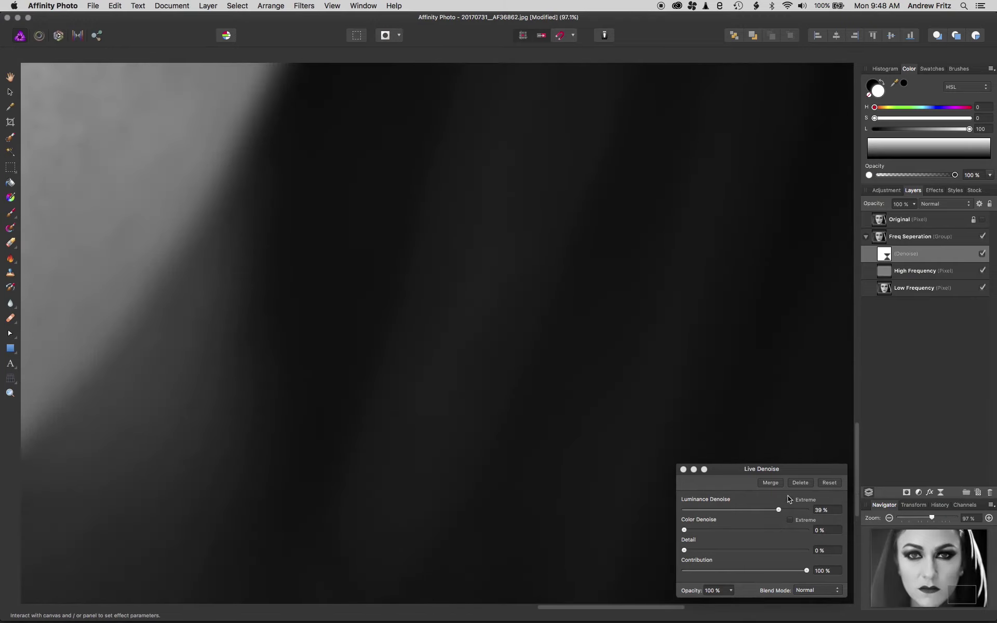
- Lower Luminance Denoise to 0% and examine the noise in the dark area beside the jaw
{"action": "left_click_drag", "start_coordinate": [777, 510], "coordinate": [555, 543]}
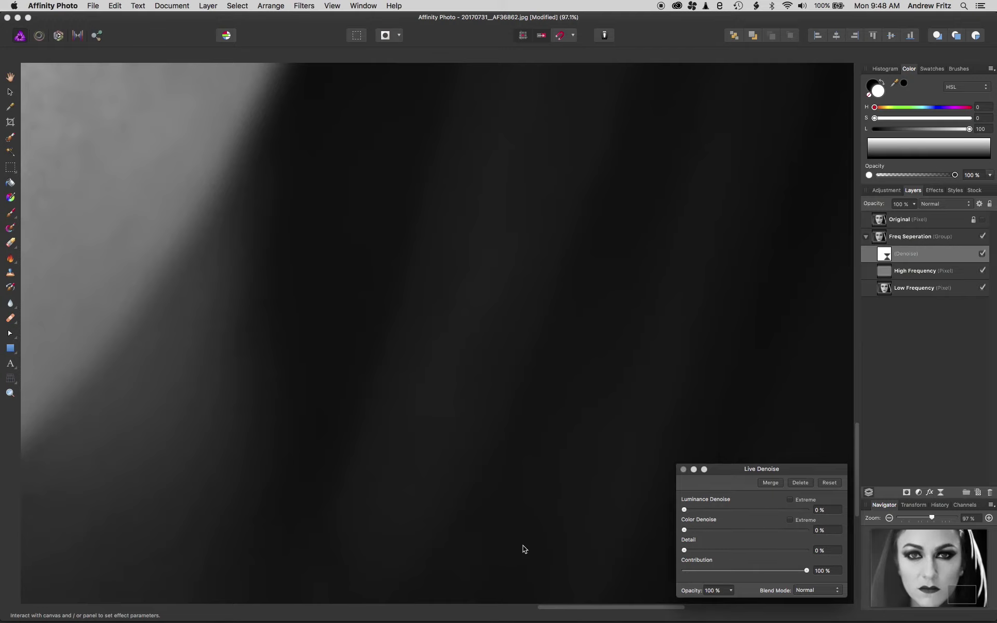
{"action": "scroll", "coordinate": [468, 327], "scroll_direction": "up", "scroll_amount": 3}
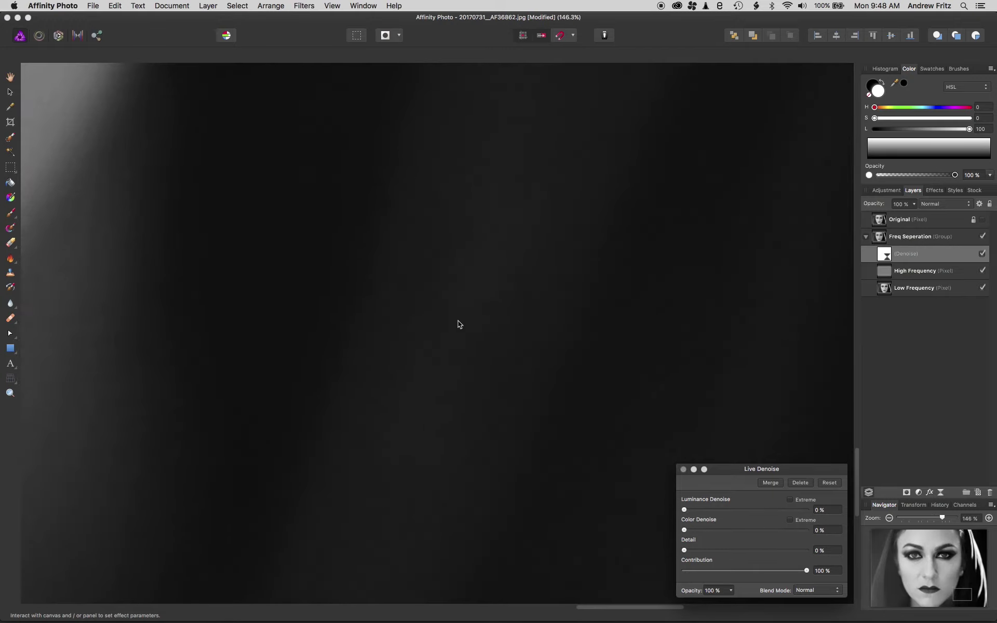
{"action": "scroll", "coordinate": [478, 339], "scroll_direction": "up", "scroll_amount": 2}
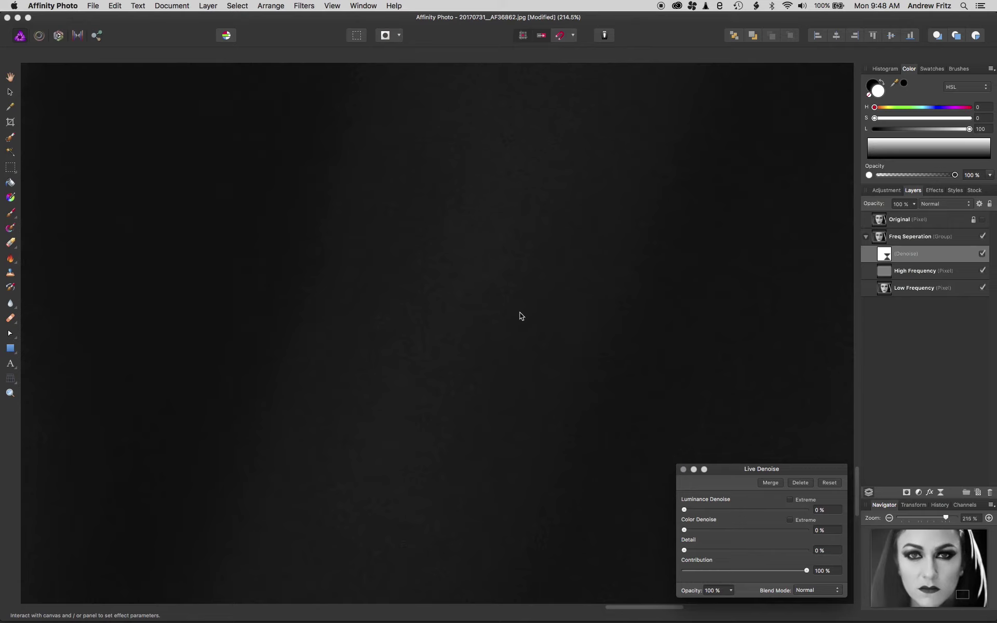
{"action": "scroll", "coordinate": [521, 316], "scroll_direction": "up", "scroll_amount": 3}
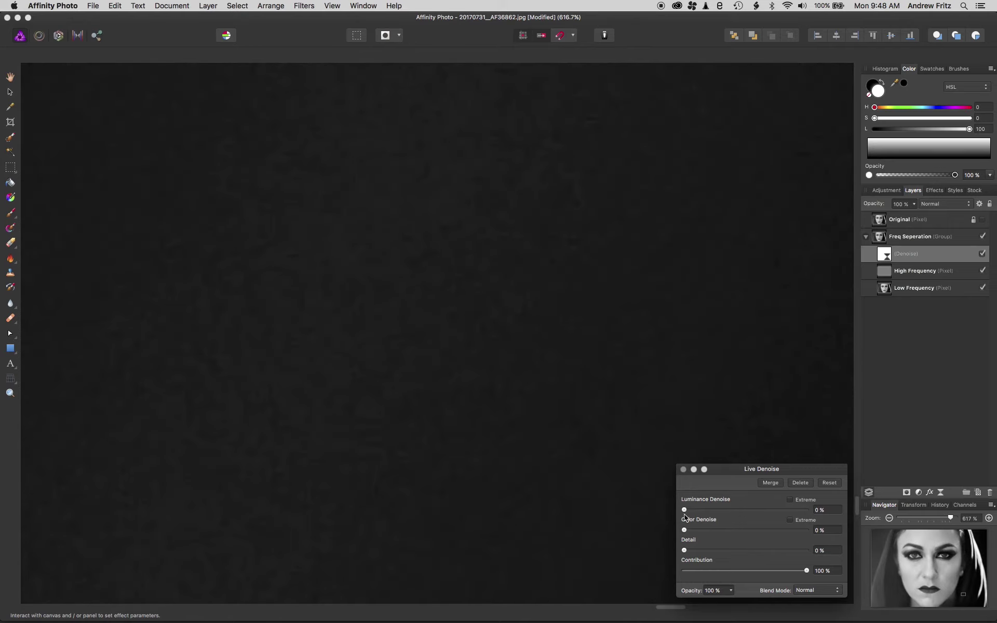
- Set the filter's Luminance Denoise to 50% and close the Live Denoise settings
{"action": "left_click_drag", "start_coordinate": [687, 511], "coordinate": [810, 512]}
{"action": "scroll", "coordinate": [527, 391], "scroll_direction": "down", "scroll_amount": 10}
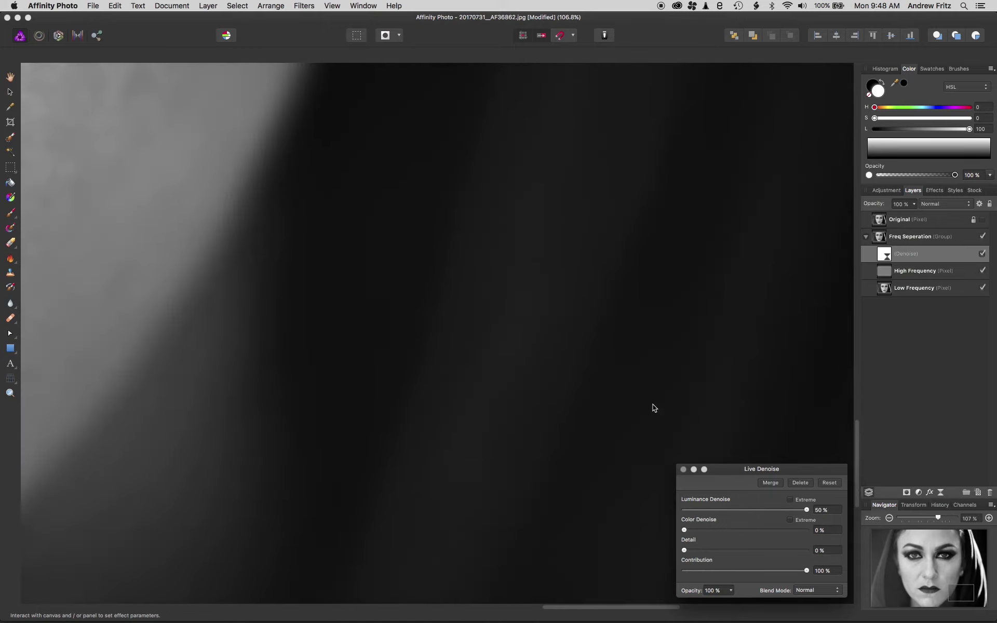
{"action": "left_click", "coordinate": [683, 469]}
{"action": "scroll", "coordinate": [551, 329], "scroll_direction": "down", "scroll_amount": 8}
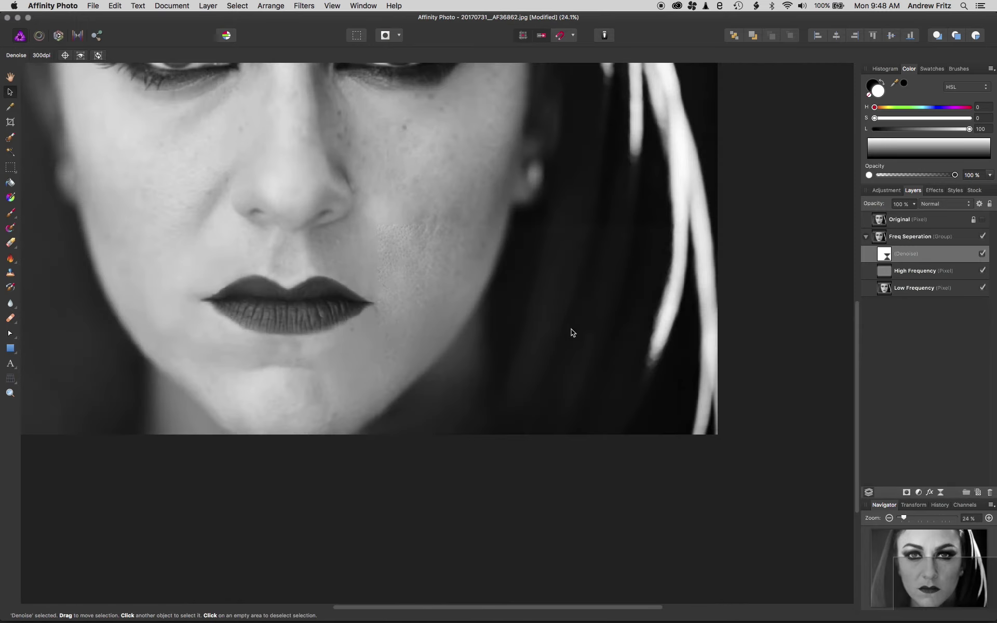
- Invert the Denoise layer's mask to hide the filter's effect across the whole portrait
{"action": "left_click", "coordinate": [982, 254]}
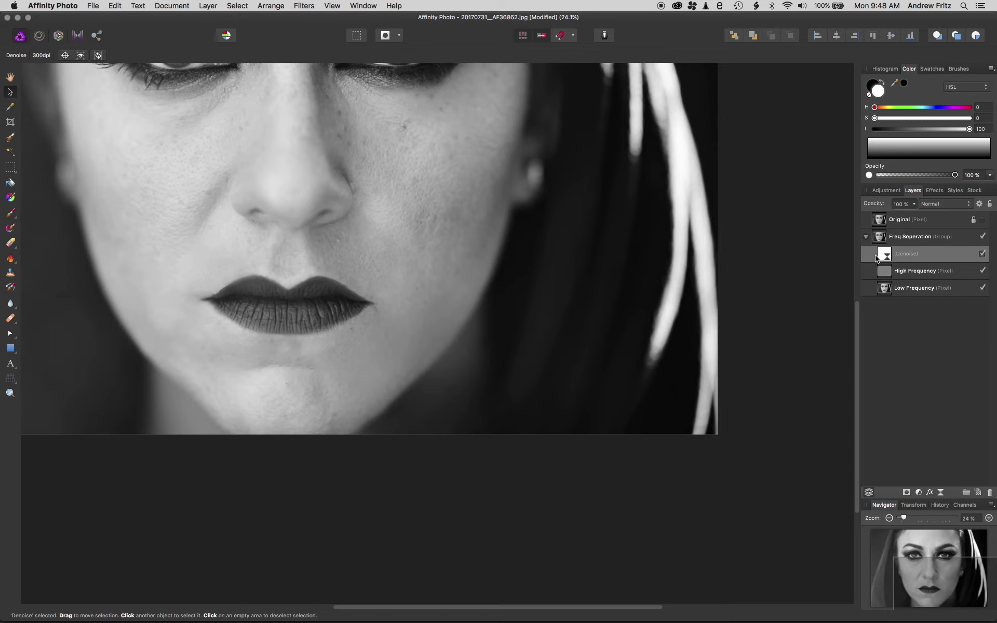
{"action": "key", "text": "super+i"}
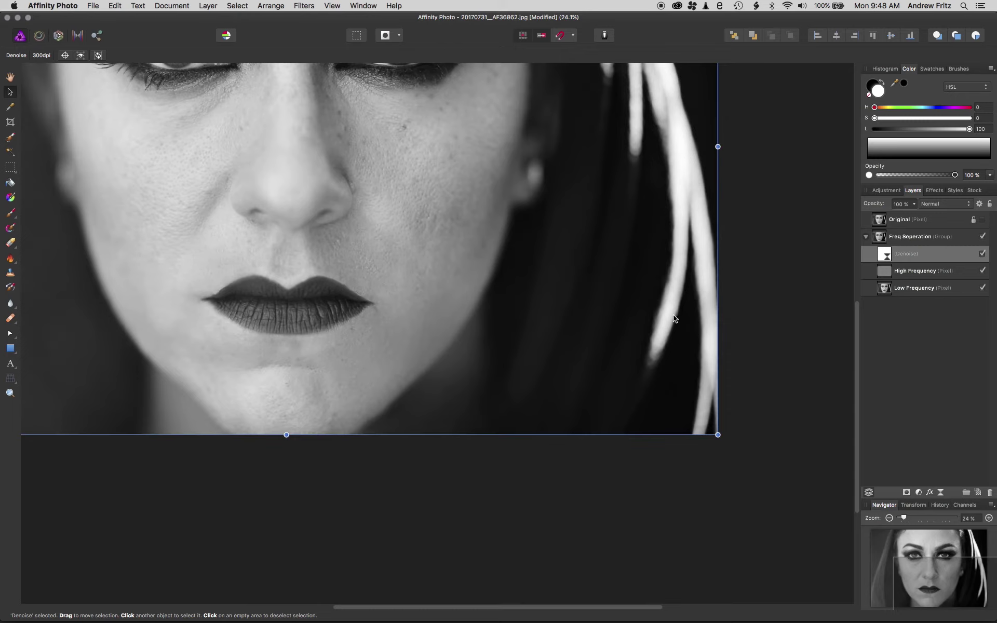
{"action": "left_click", "coordinate": [795, 290]}
{"action": "left_click", "coordinate": [881, 257]}
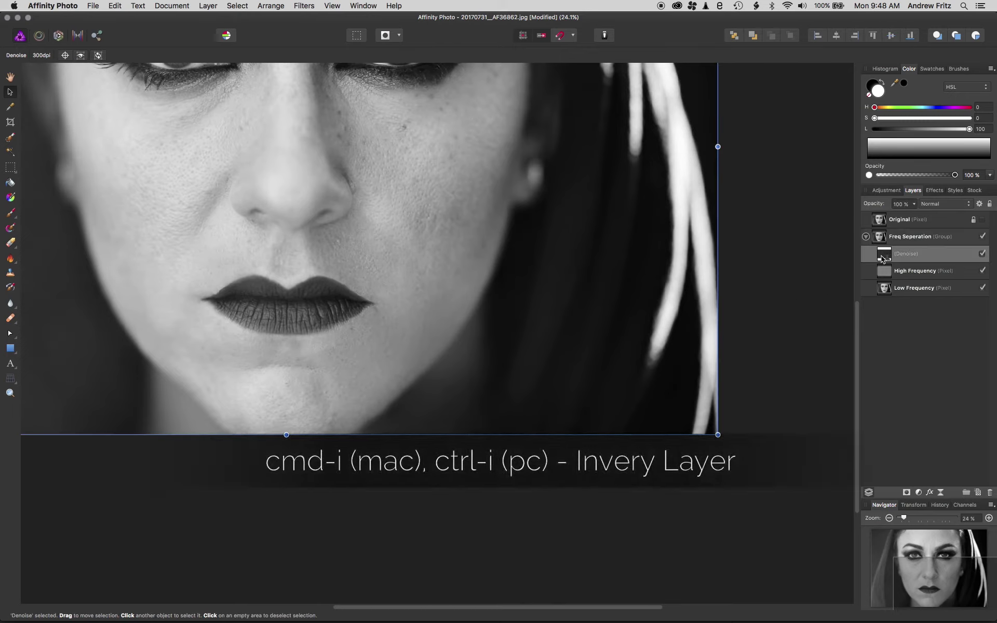
{"action": "key", "text": "super+0"}
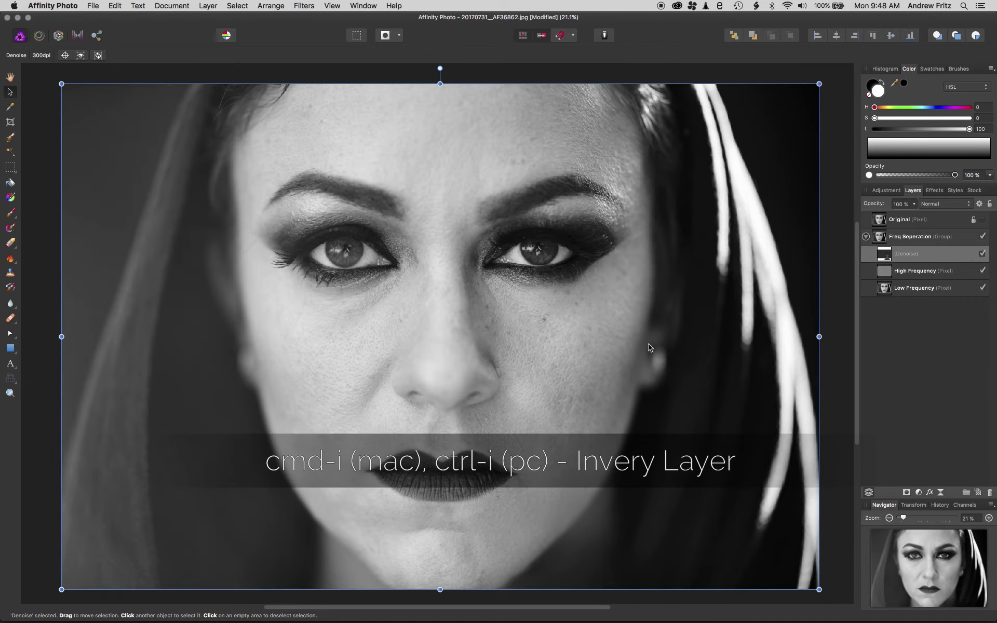
- Paint white on the Denoise mask with a soft 2537 px brush over the background and fabric on both sides of the face
{"action": "left_click", "coordinate": [10, 214]}
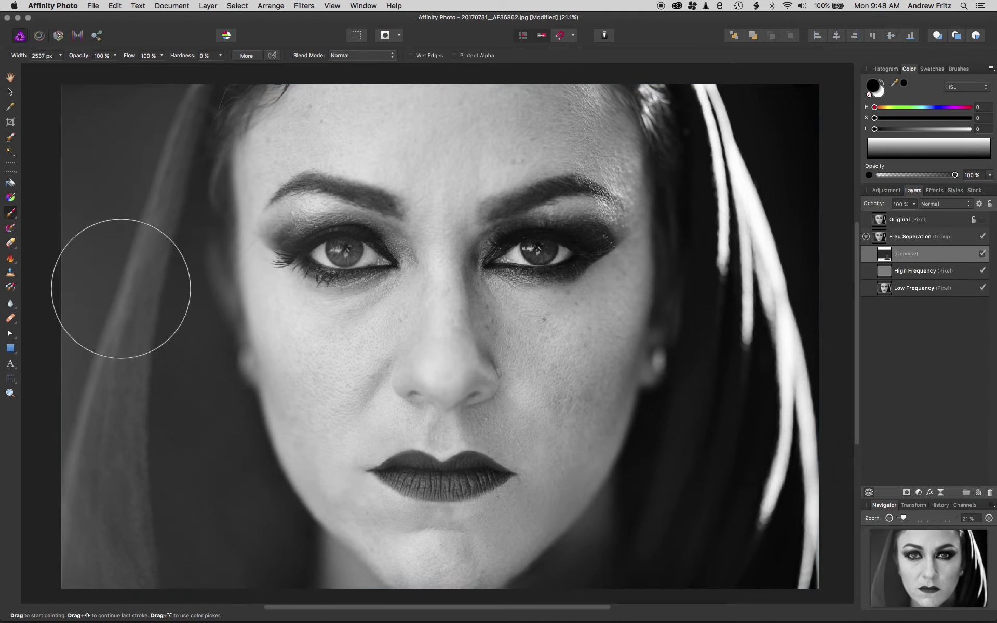
{"action": "key", "text": "x"}
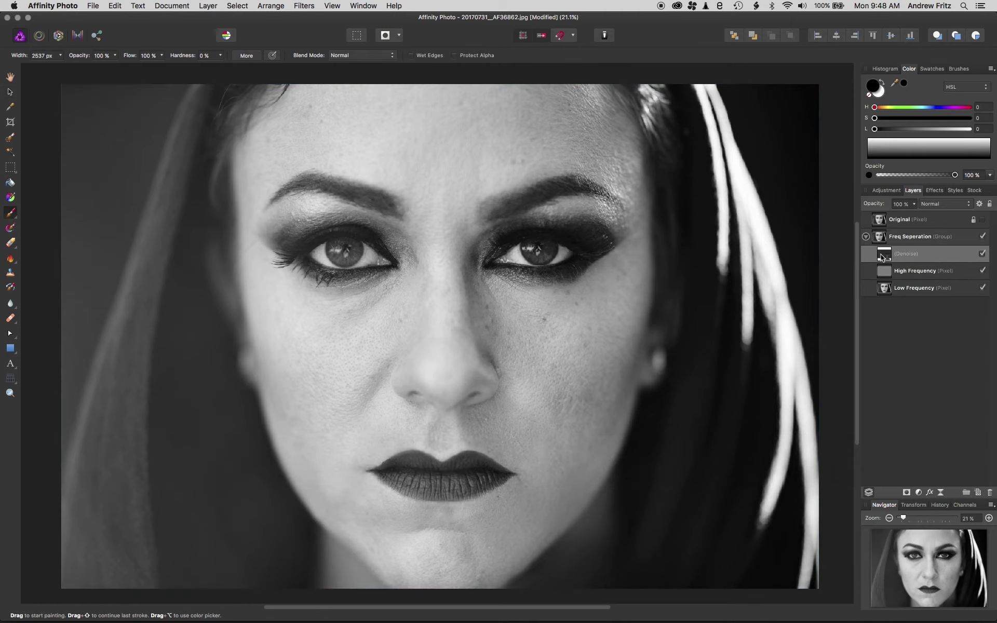
{"action": "left_click", "coordinate": [876, 81]}
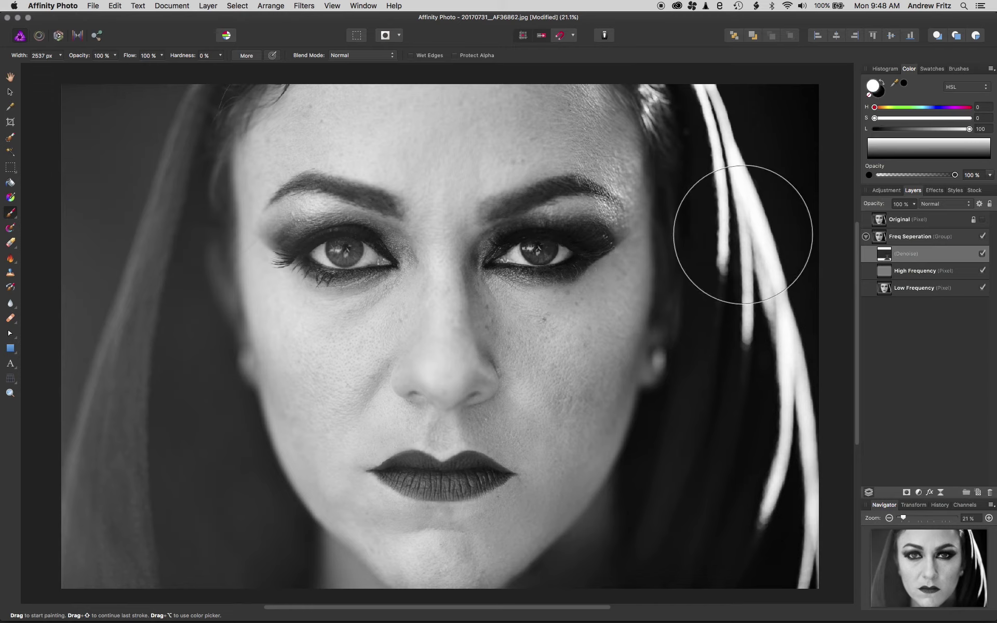
{"action": "key", "text": "x"}
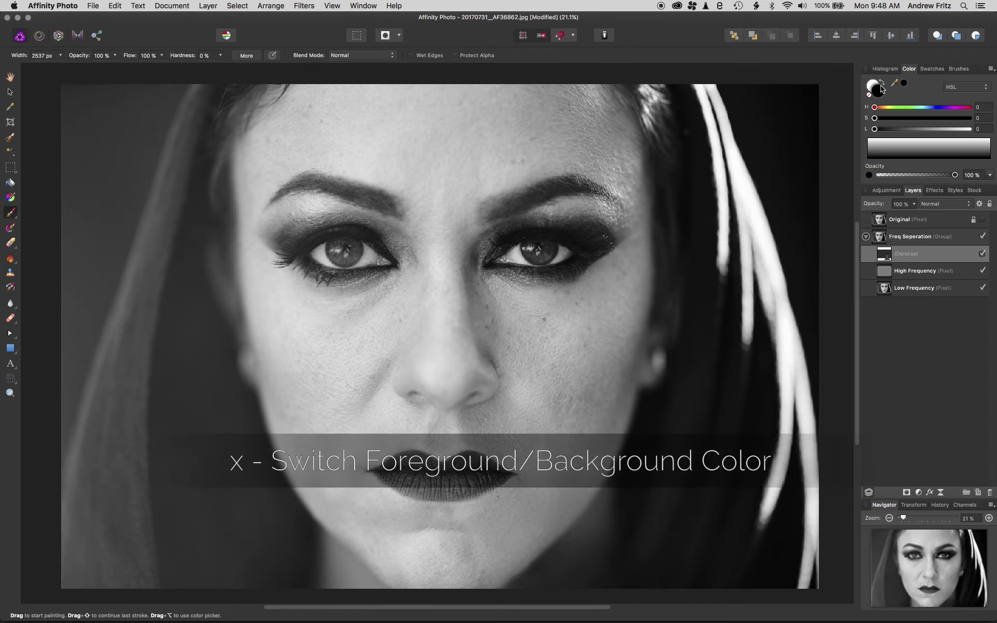
{"action": "key", "text": "x"}
{"action": "key", "text": "x"}
{"action": "key", "text": "x"}
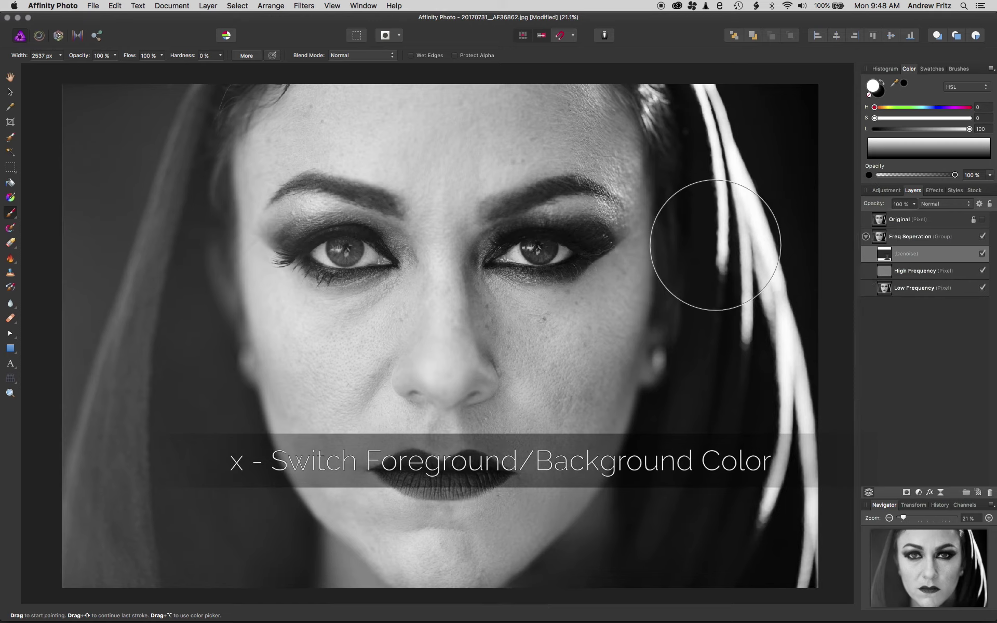
{"action": "scroll", "coordinate": [716, 249], "scroll_direction": "down", "scroll_amount": 5}
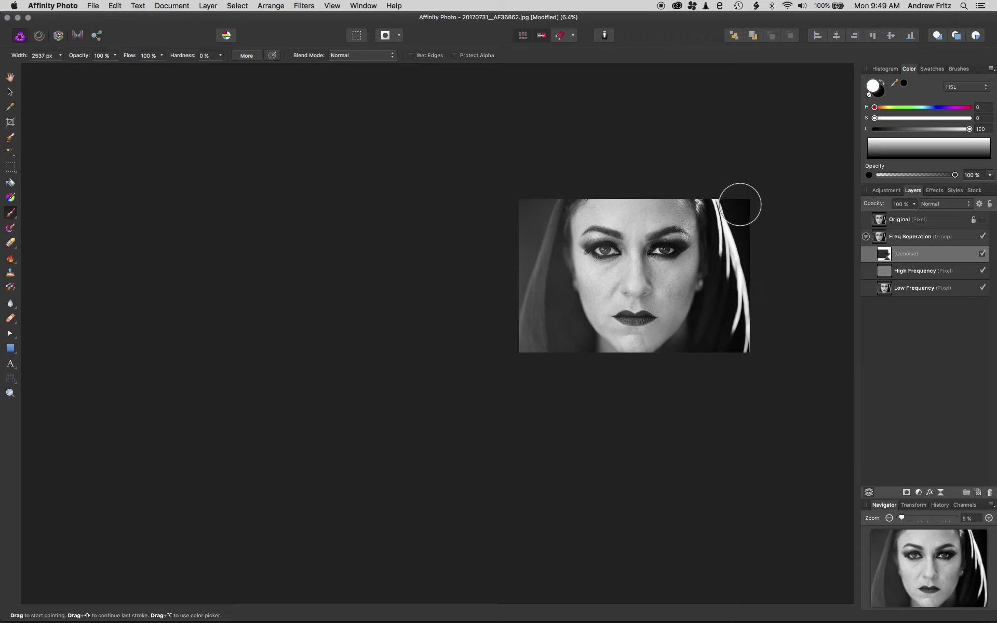
{"action": "mouse_move", "coordinate": [554, 189]}
{"action": "left_mouse_down"}
{"action": "mouse_move", "coordinate": [553, 275]}
{"action": "mouse_move", "coordinate": [575, 337]}
{"action": "mouse_move", "coordinate": [599, 364]}
{"action": "left_mouse_up"}
{"action": "mouse_move", "coordinate": [525, 349]}
{"action": "left_mouse_down"}
{"action": "mouse_move", "coordinate": [516, 227]}
{"action": "mouse_move", "coordinate": [547, 326]}
{"action": "mouse_move", "coordinate": [541, 240]}
{"action": "mouse_move", "coordinate": [579, 357]}
{"action": "left_mouse_up"}
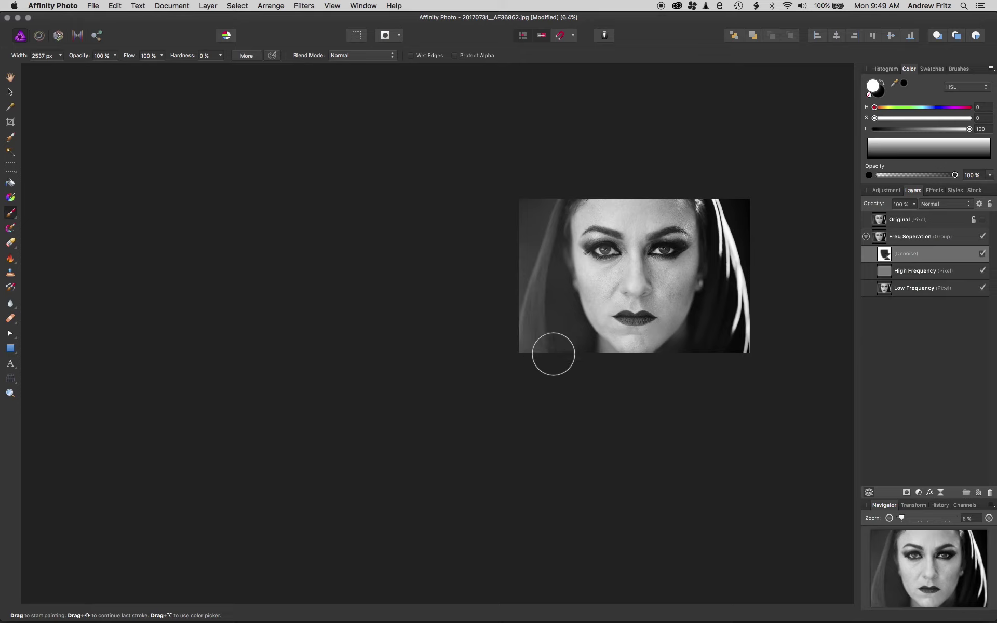
- Examine the whole portrait, and compare the background, fabric and jaw areas up close with the Denoise layer on and off
{"action": "key", "text": "space"}
{"action": "left_click_drag", "start_coordinate": [665, 242], "coordinate": [492, 325]}
{"action": "scroll", "coordinate": [395, 378], "scroll_direction": "up", "scroll_amount": 2}
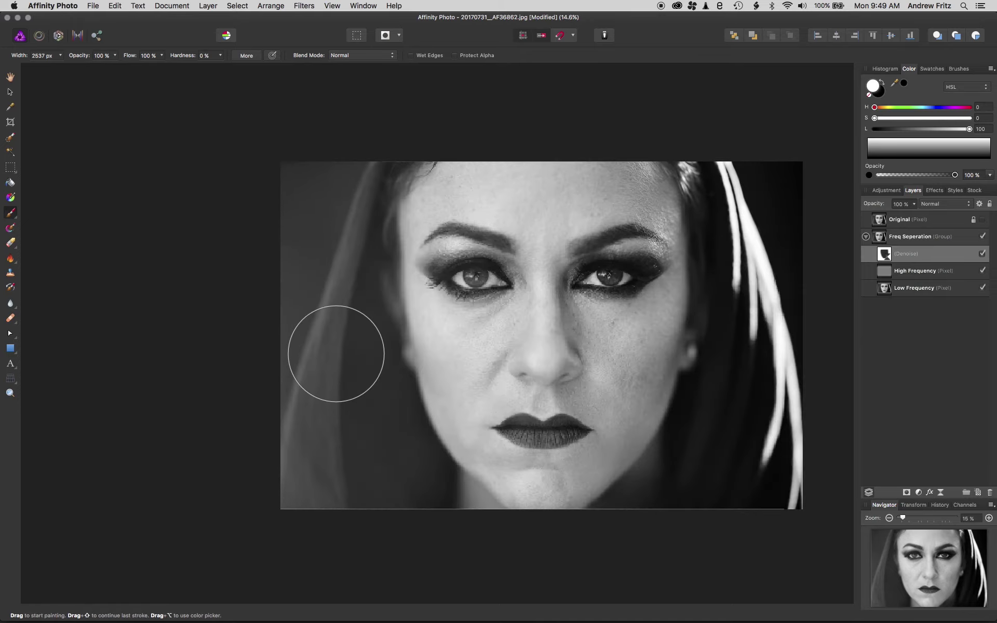
{"action": "scroll", "coordinate": [336, 354], "scroll_direction": "up", "scroll_amount": 1}
{"action": "scroll", "coordinate": [306, 316], "scroll_direction": "down", "scroll_amount": 3}
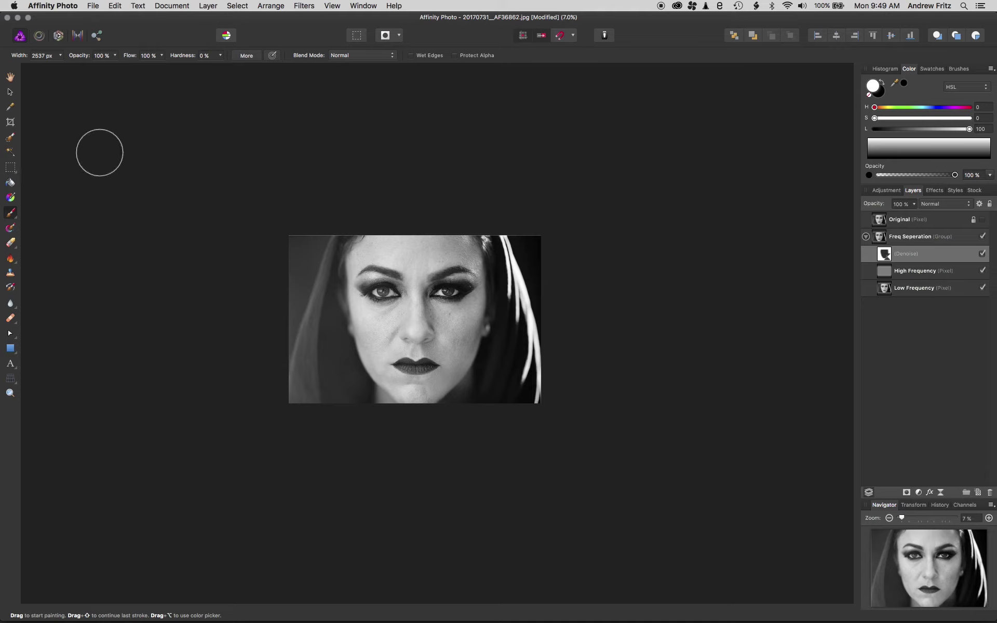
{"action": "scroll", "coordinate": [325, 348], "scroll_direction": "up", "scroll_amount": 1}
{"action": "scroll", "coordinate": [325, 347], "scroll_direction": "down", "scroll_amount": 1}
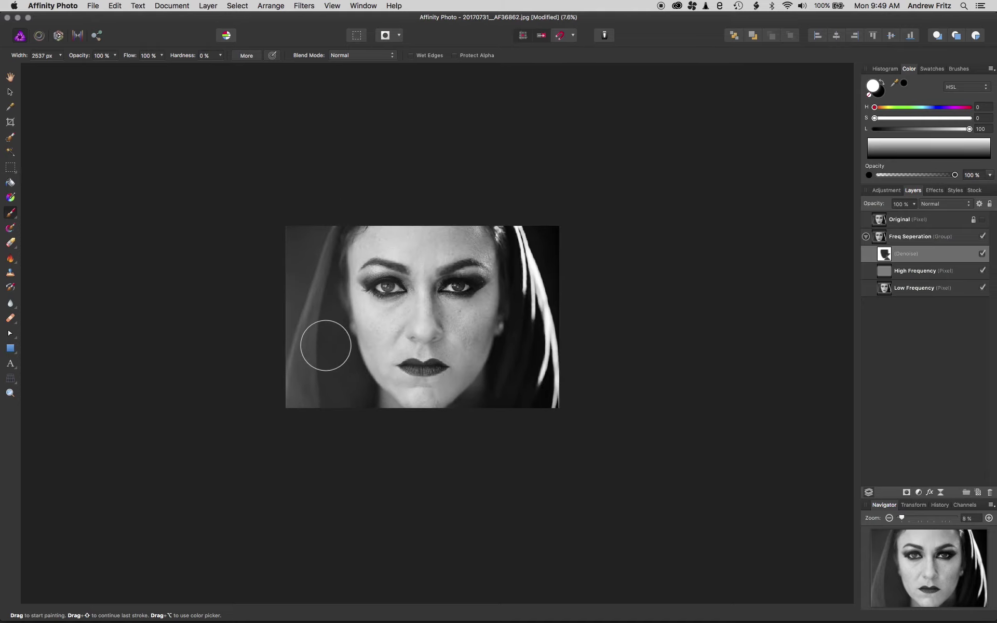
{"action": "scroll", "coordinate": [284, 225], "scroll_direction": "up", "scroll_amount": 5}
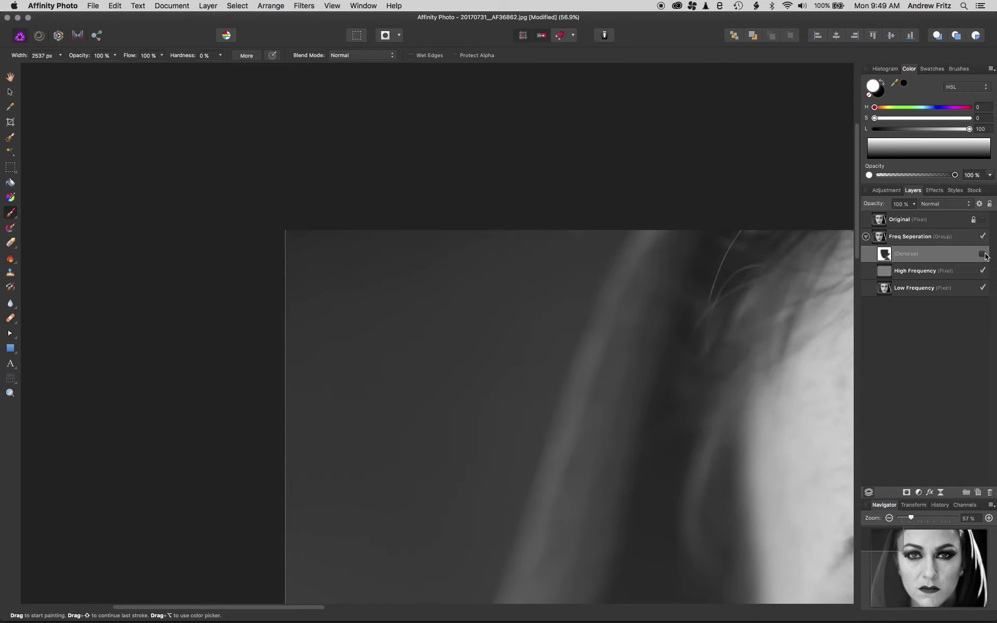
{"action": "key", "text": "space"}
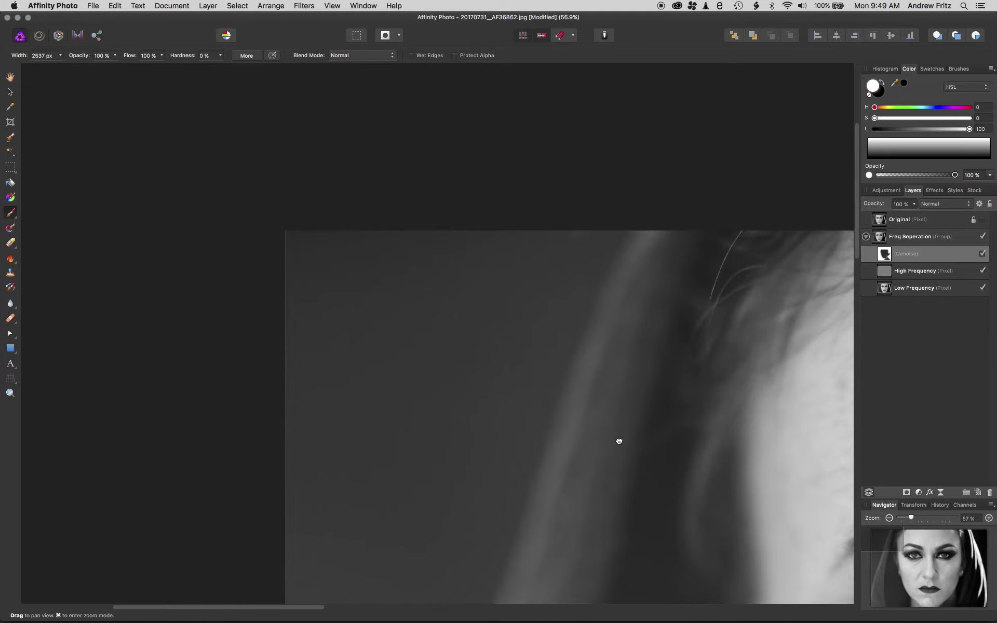
{"action": "left_click_drag", "start_coordinate": [618, 441], "coordinate": [326, 60]}
{"action": "left_click_drag", "start_coordinate": [212, 403], "coordinate": [447, 164]}
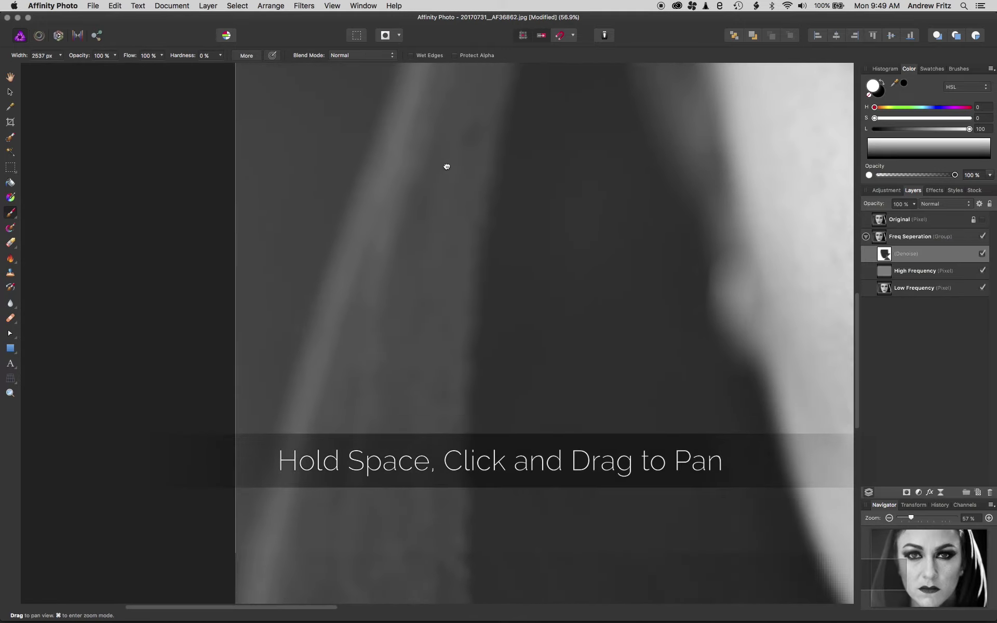
{"action": "left_click_drag", "start_coordinate": [488, 332], "coordinate": [394, 135]}
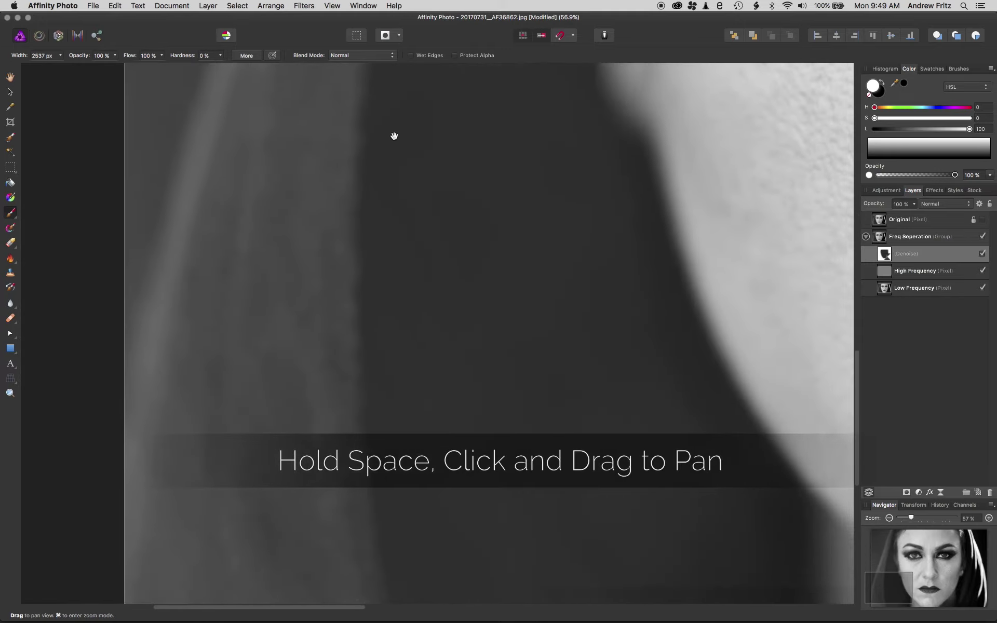
{"action": "left_click", "coordinate": [982, 253]}
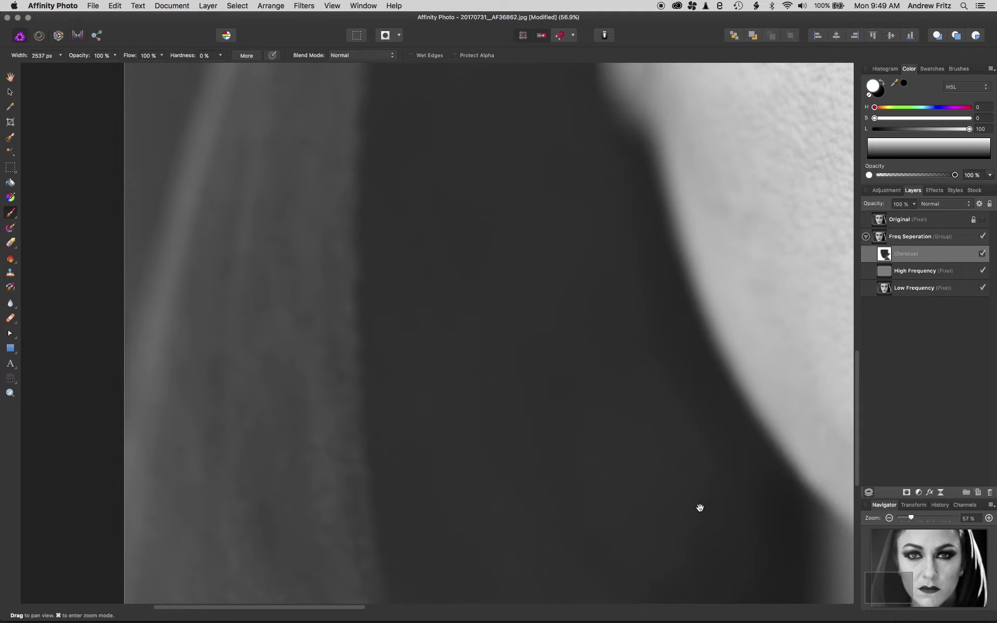
{"action": "left_click_drag", "start_coordinate": [701, 507], "coordinate": [601, 249]}
{"action": "left_click_drag", "start_coordinate": [672, 280], "coordinate": [273, 264]}
{"action": "left_click_drag", "start_coordinate": [630, 291], "coordinate": [187, 282]}
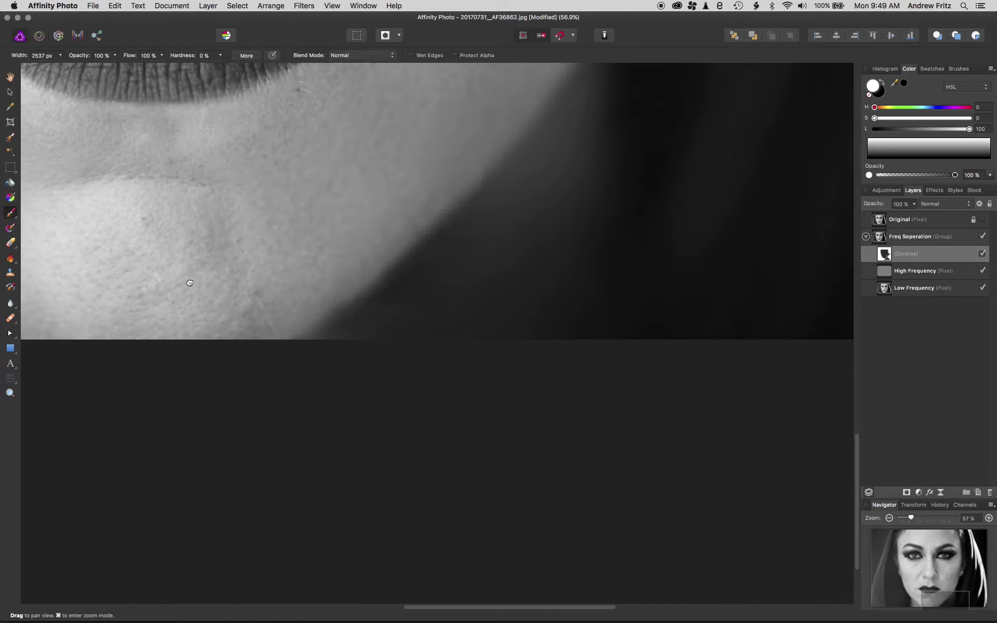
{"action": "left_click_drag", "start_coordinate": [502, 250], "coordinate": [113, 287]}
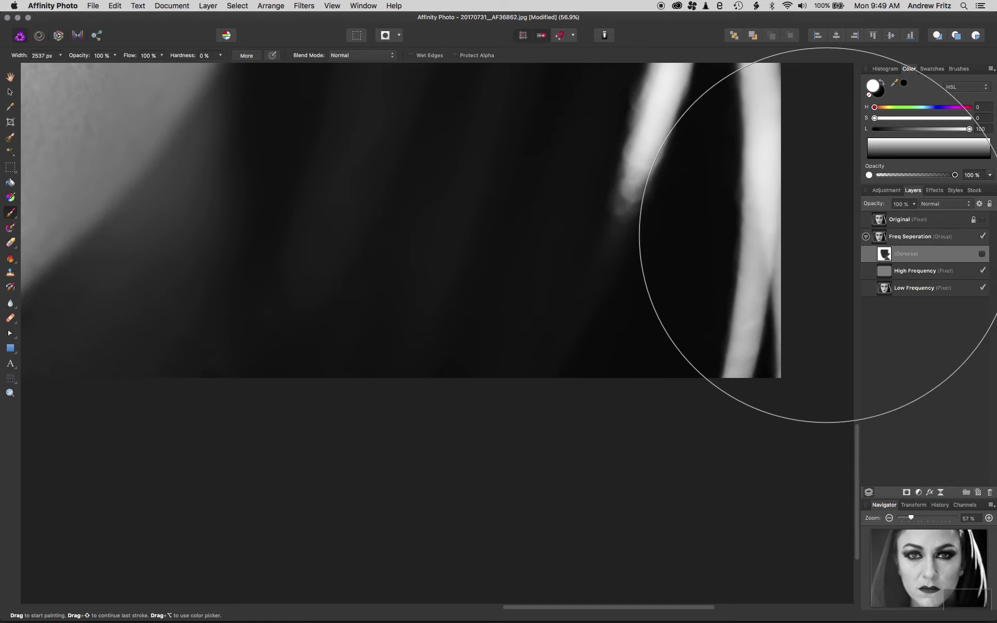
{"action": "left_click", "coordinate": [981, 254]}
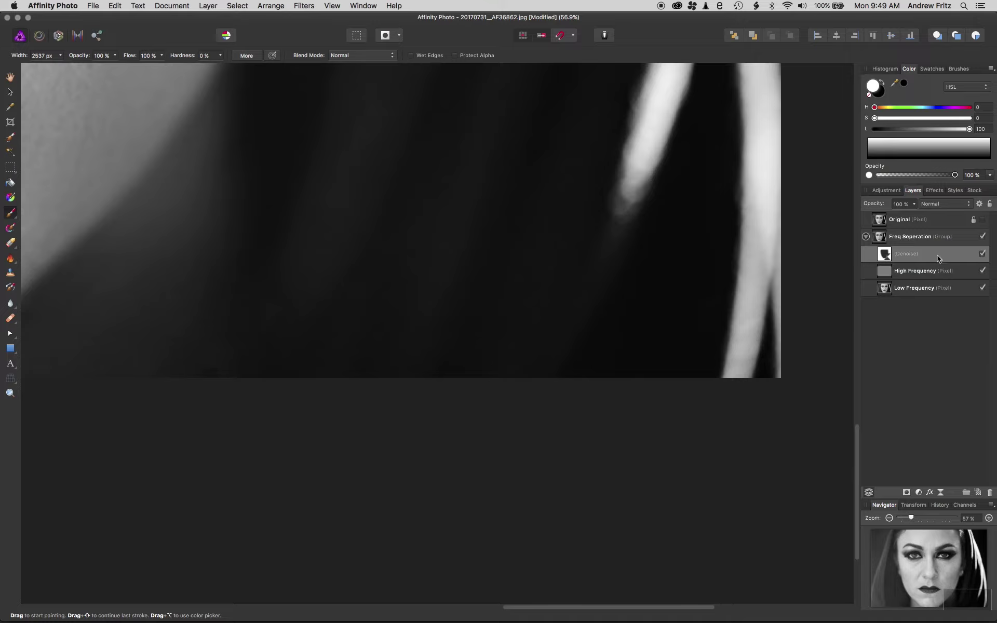
{"action": "scroll", "coordinate": [425, 325], "scroll_direction": "down", "scroll_amount": 10}
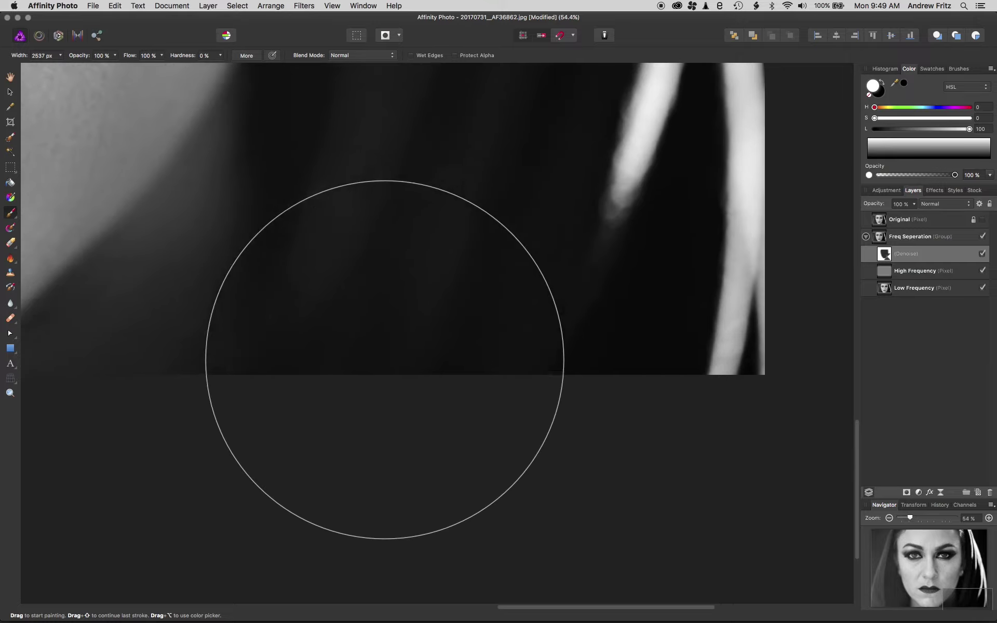
- Leave mask painting for the Move tool and deselect the Denoise layer with the whole portrait in view
{"action": "scroll", "coordinate": [384, 298], "scroll_direction": "down", "scroll_amount": 2}
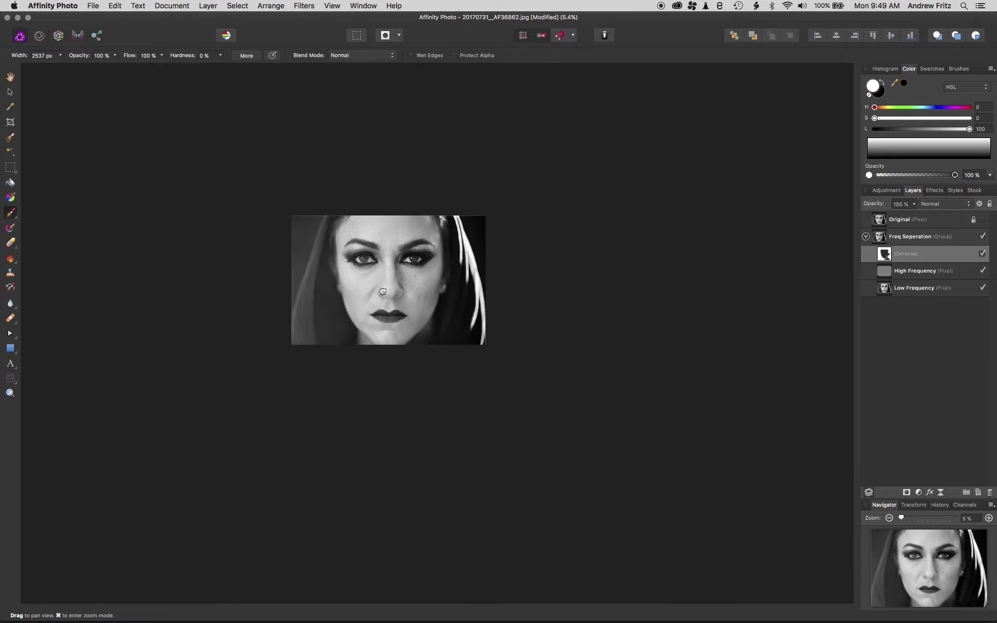
{"action": "scroll", "coordinate": [389, 298], "scroll_direction": "up", "scroll_amount": 5}
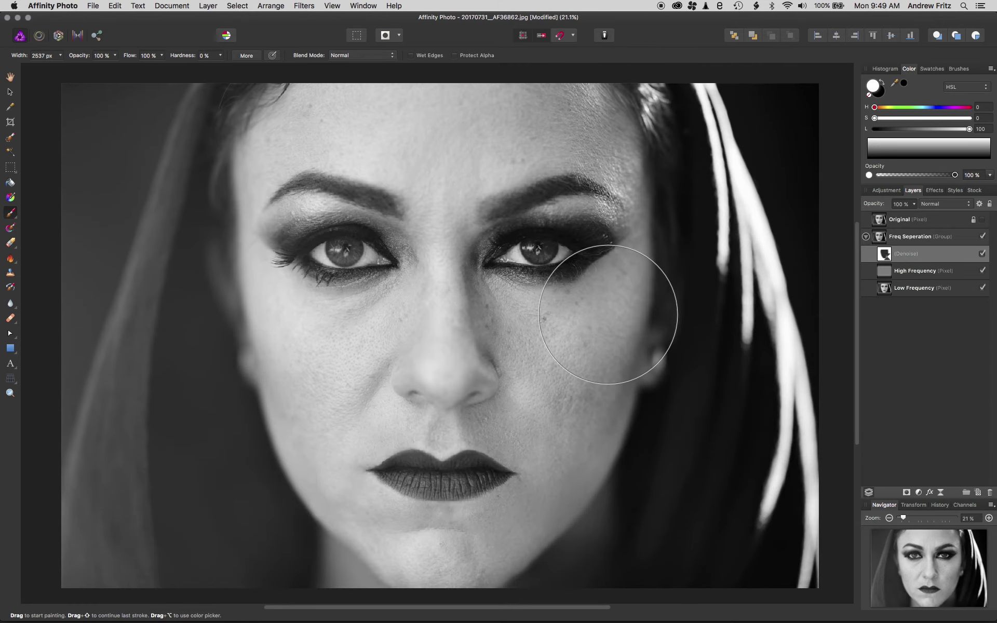
{"action": "key", "text": "x"}
{"action": "key", "text": "v"}
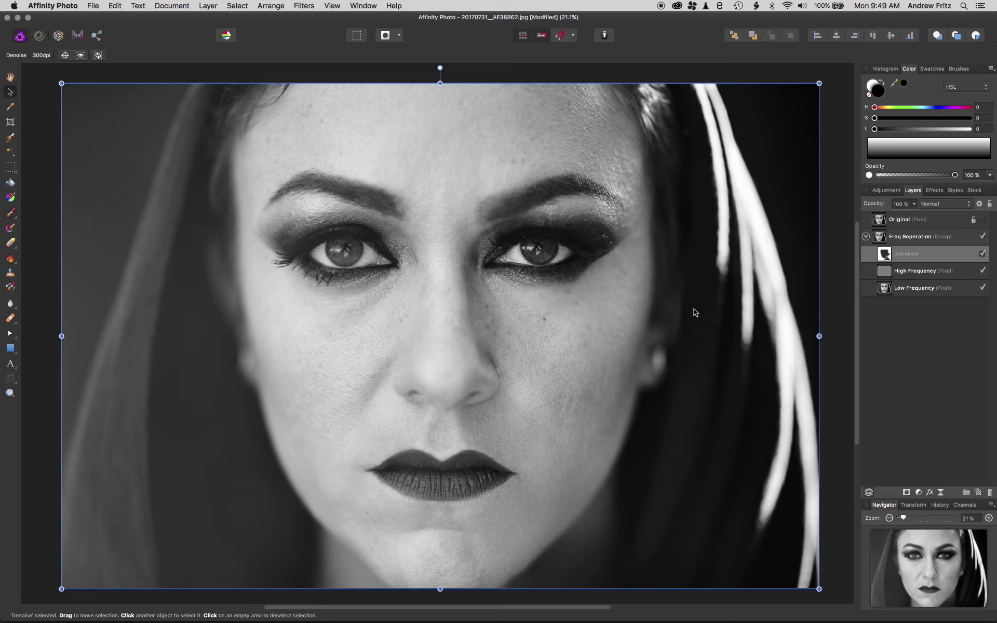
{"action": "left_click", "coordinate": [842, 82]}
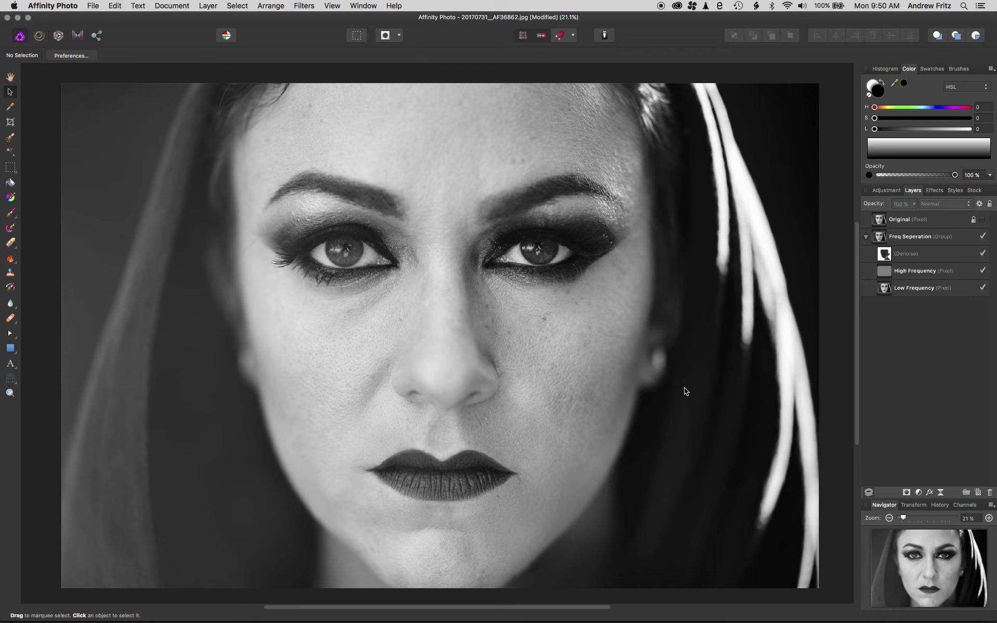
{"action": "left_click", "coordinate": [884, 254]}
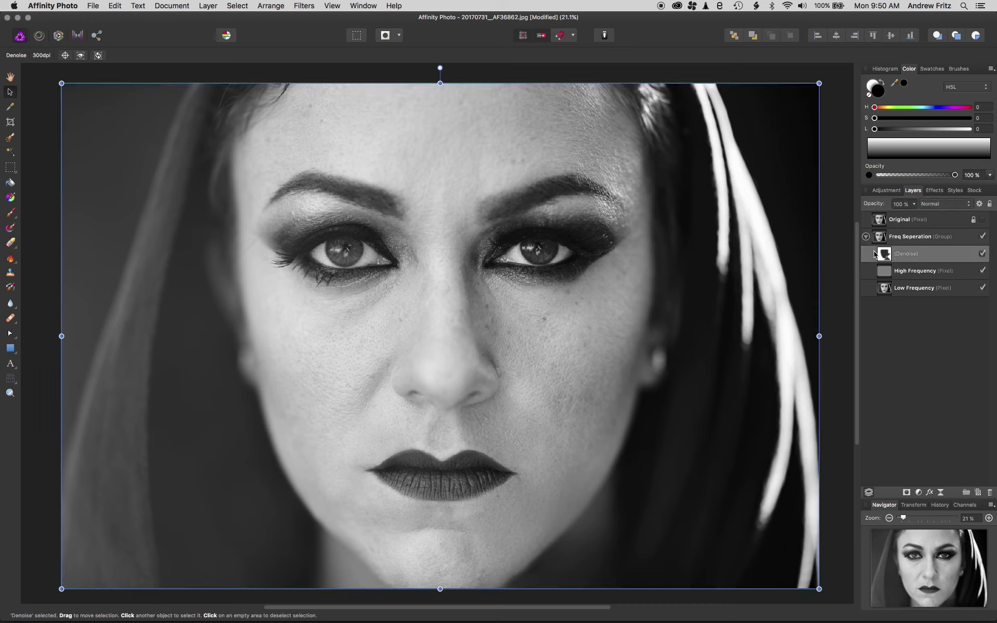
{"action": "left_click", "coordinate": [886, 366]}
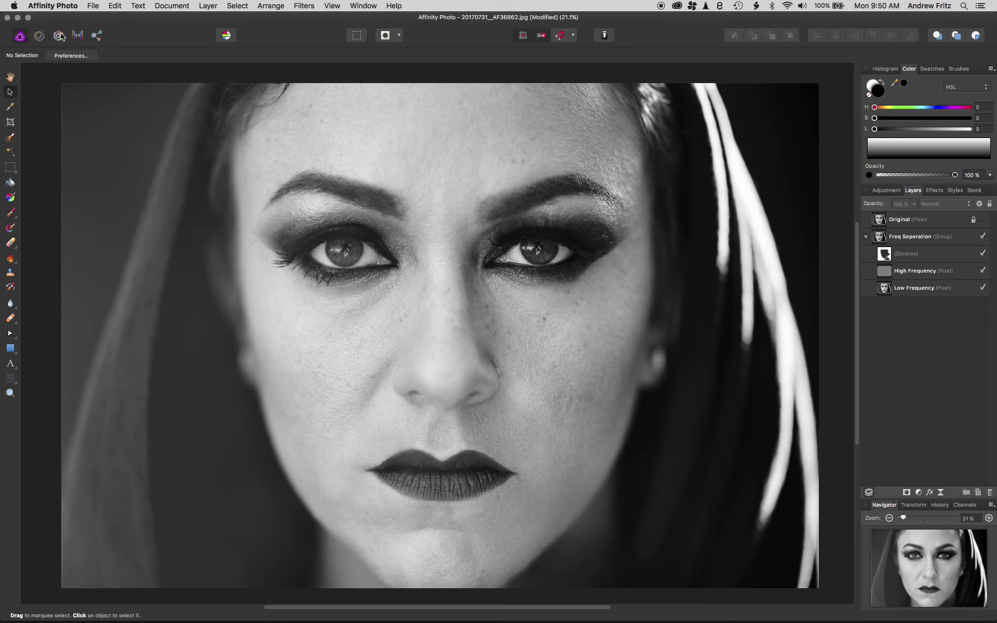
- Save the unflattened document as 20170731__AF36862 in the Retouch folder inside 2017-07-30 Soaked
{"action": "key", "text": "super+s"}
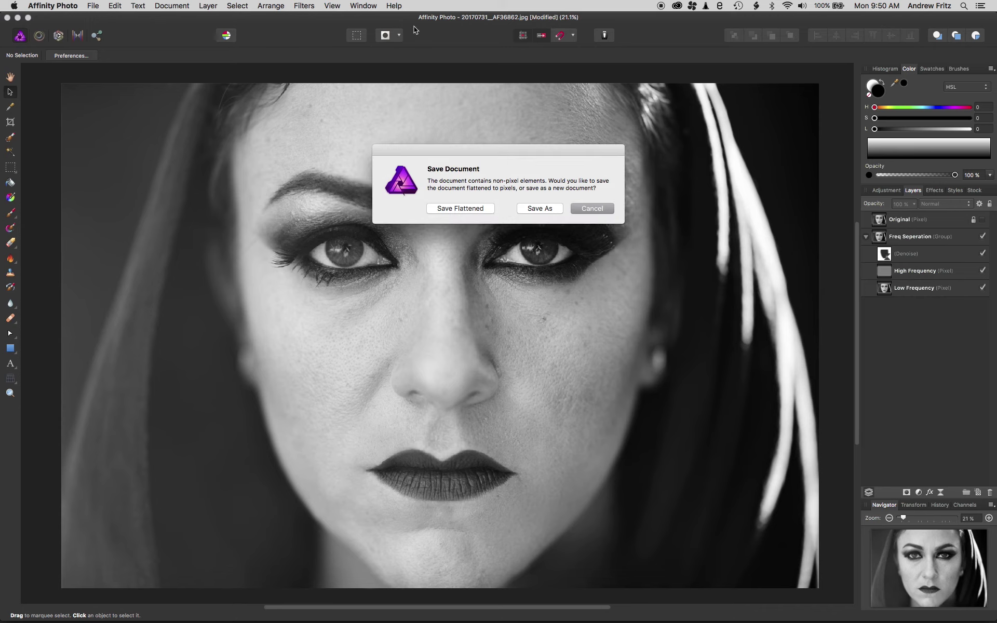
{"action": "left_click", "coordinate": [538, 213]}
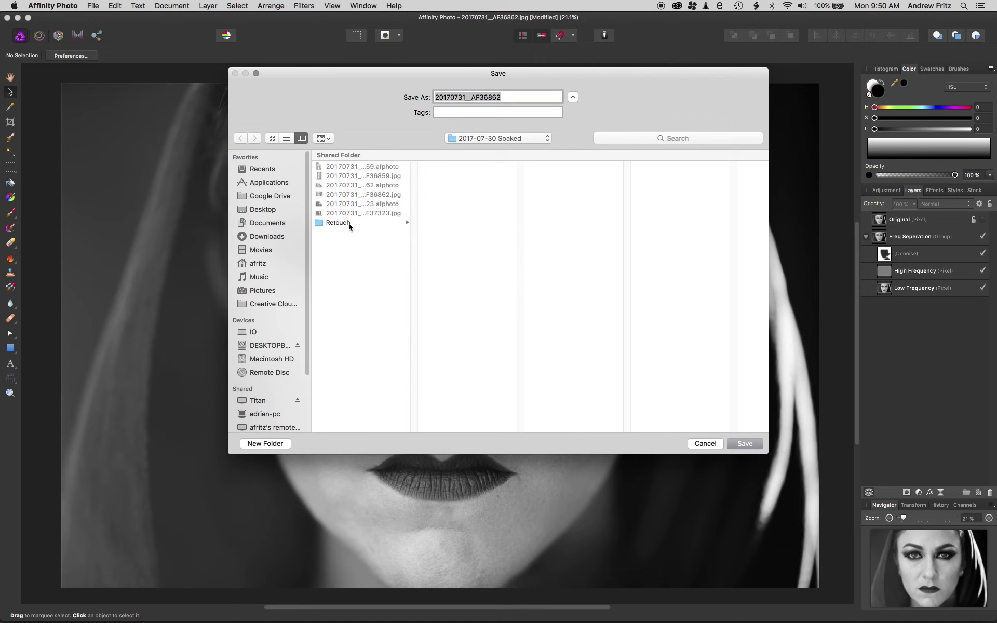
{"action": "left_click", "coordinate": [344, 222]}
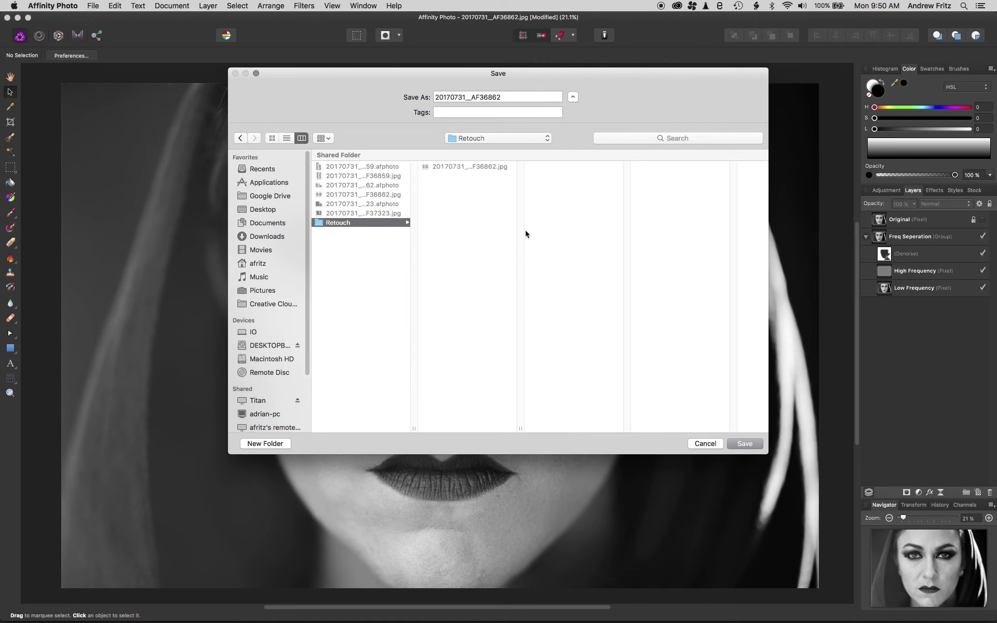
{"action": "left_click", "coordinate": [745, 443]}
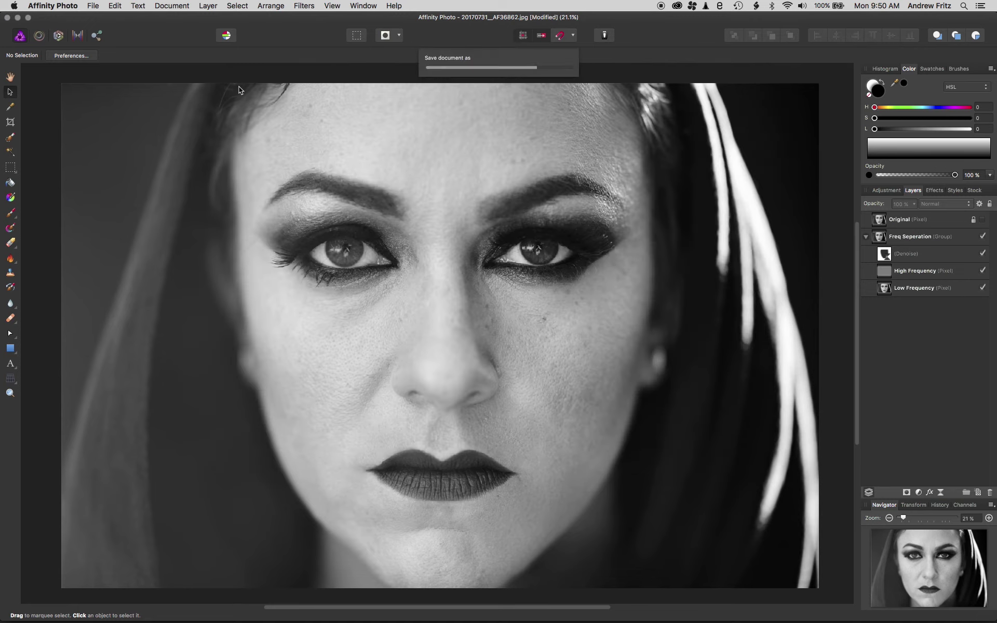
- Export the portrait as a 6910 × 4611 px JPEG at quality 100 into the Retouch folder, replacing the existing 20170731__AF36862.jpg
{"action": "left_click", "coordinate": [92, 7]}
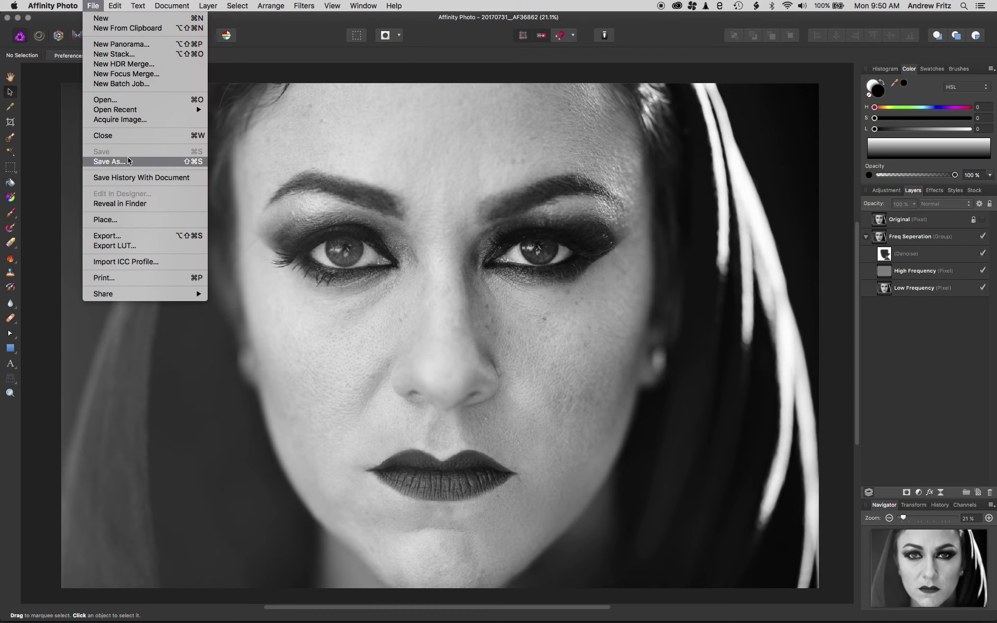
{"action": "mouse_move", "coordinate": [139, 5]}
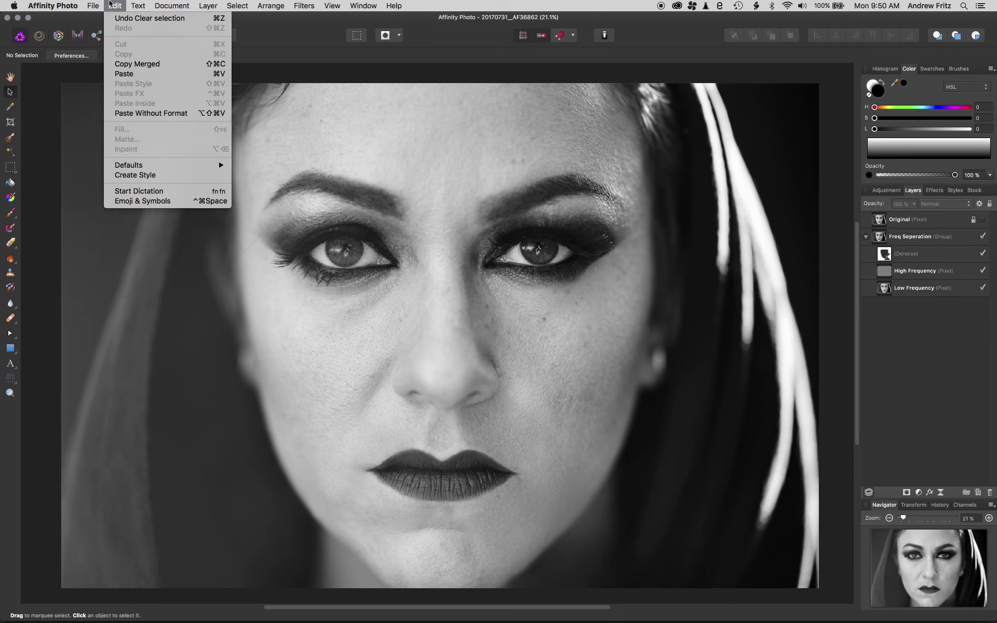
{"action": "mouse_move", "coordinate": [95, 4]}
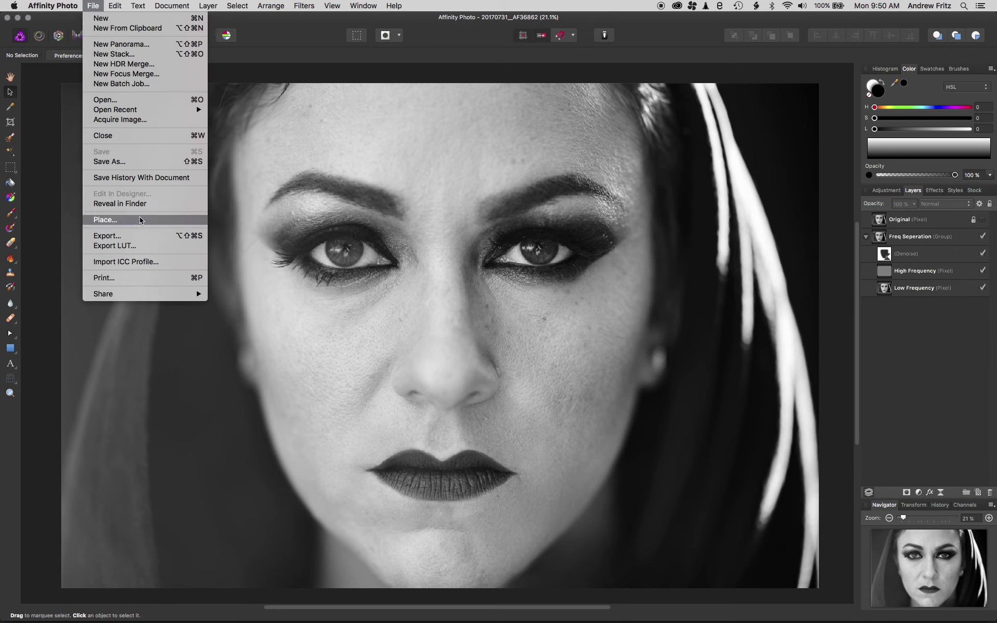
{"action": "left_click", "coordinate": [138, 236]}
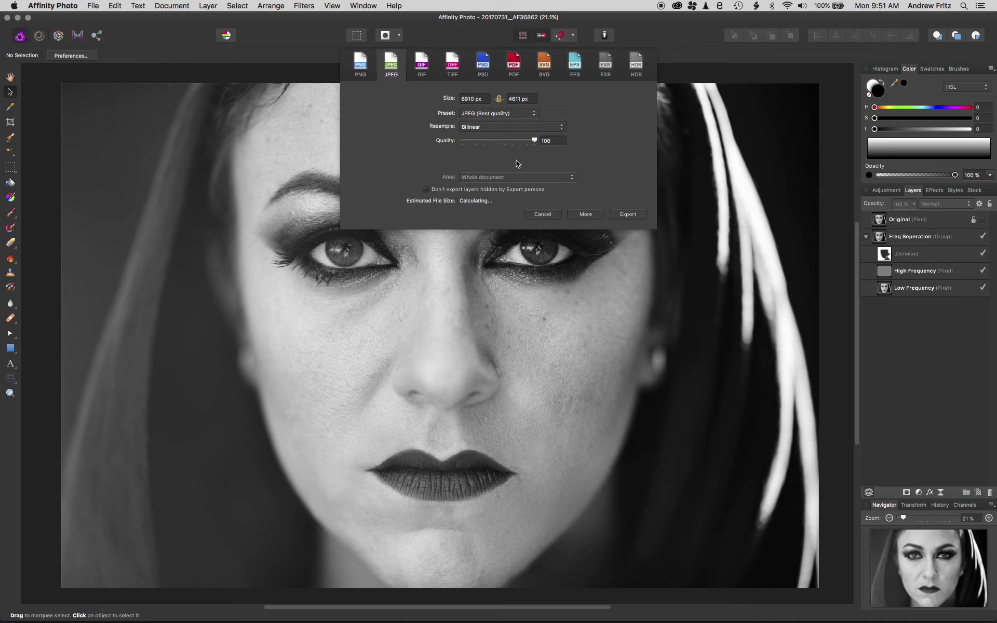
{"action": "left_click", "coordinate": [630, 218]}
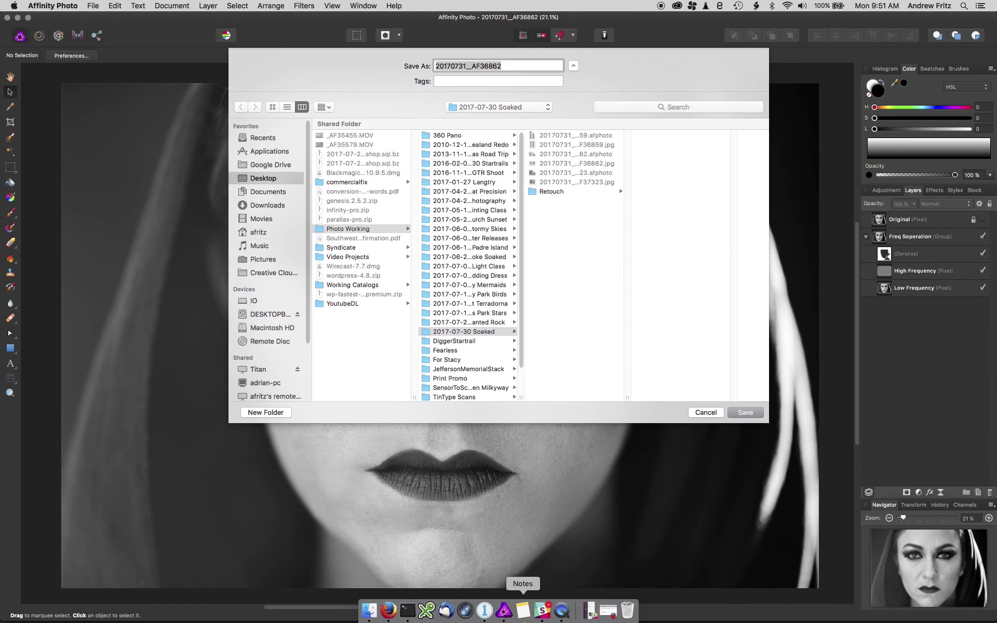
{"action": "left_click", "coordinate": [555, 195]}
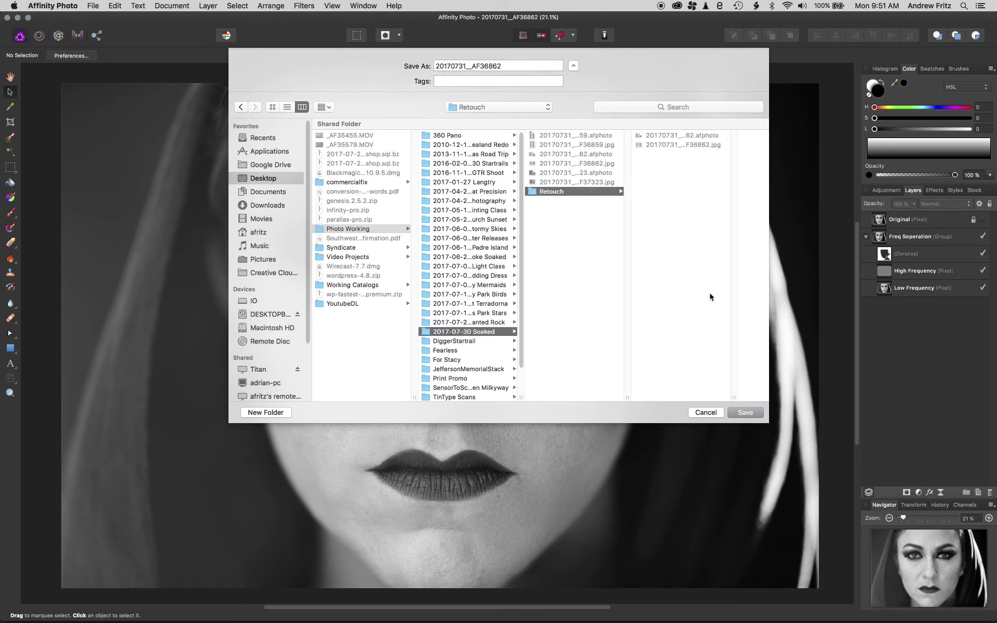
{"action": "left_click", "coordinate": [745, 413]}
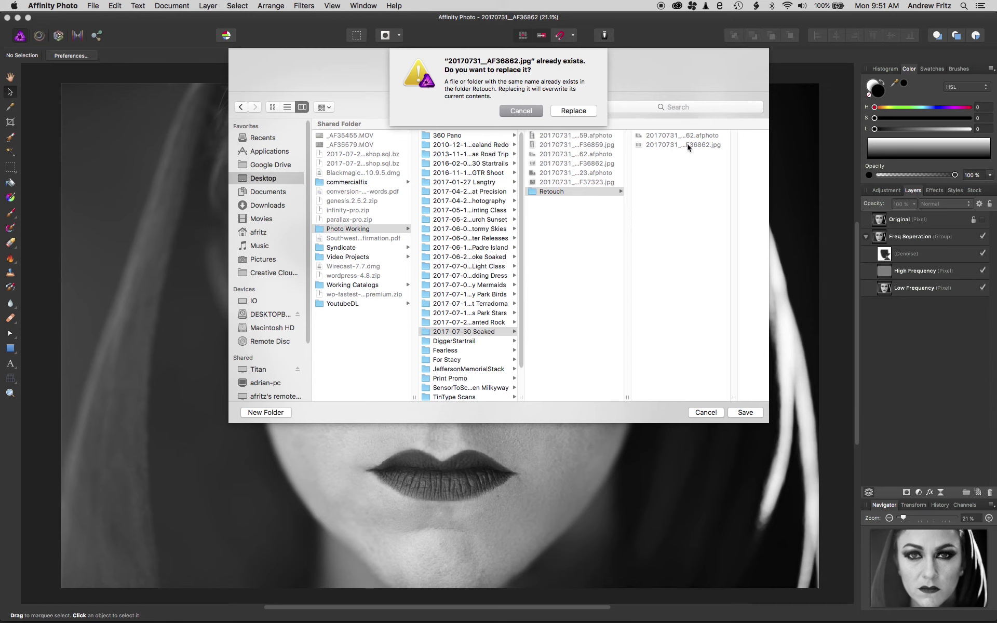
{"action": "key", "text": "Return"}
- Switch to Capture One and import the exported 20170731__AF36862.jpg from Finder into the selected album
{"action": "mouse_move", "coordinate": [388, 610]}
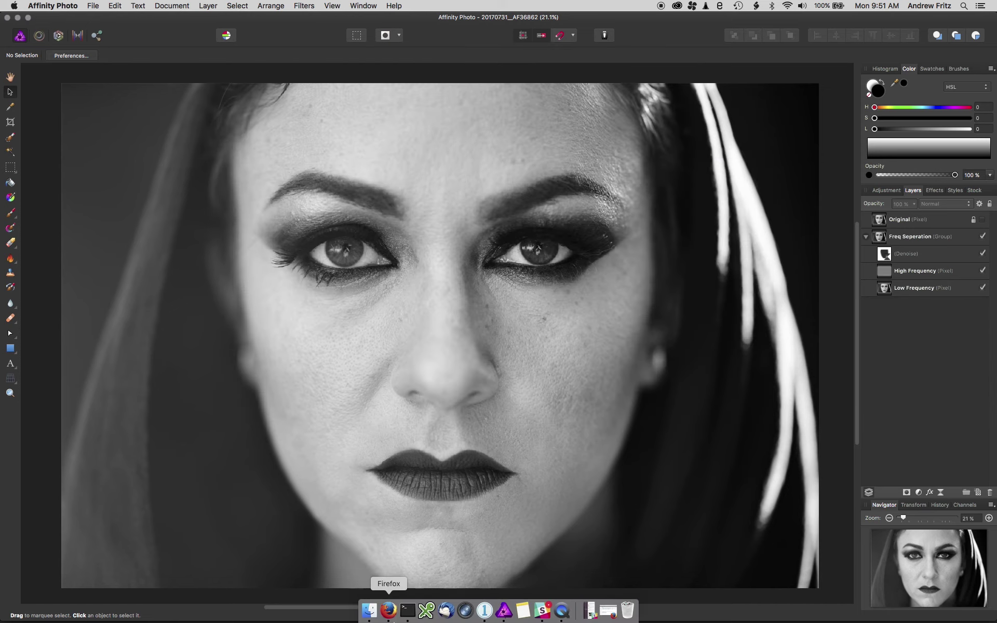
{"action": "left_click", "coordinate": [446, 610]}
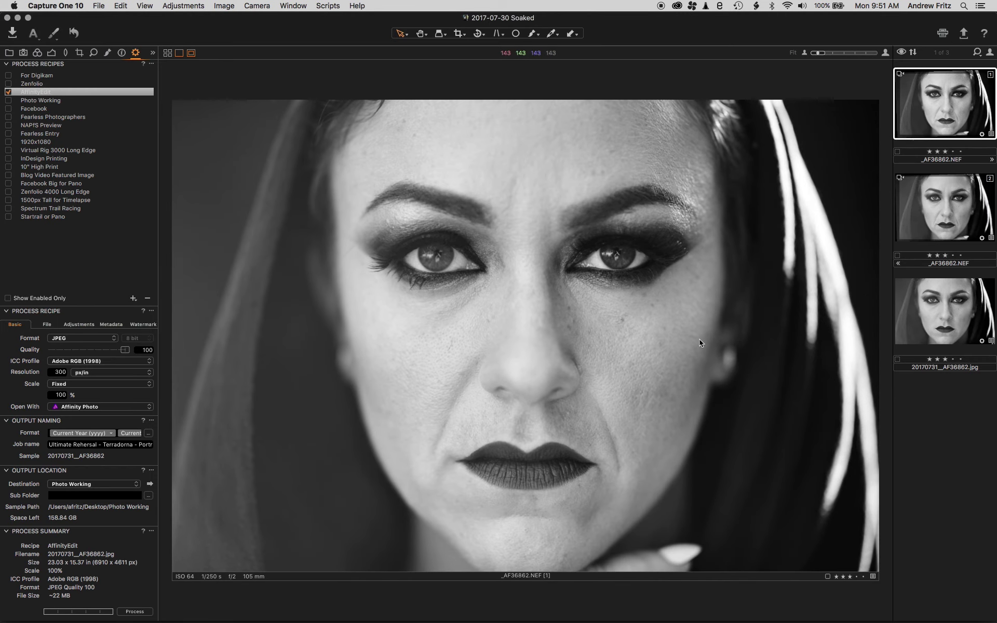
{"action": "left_click", "coordinate": [370, 612]}
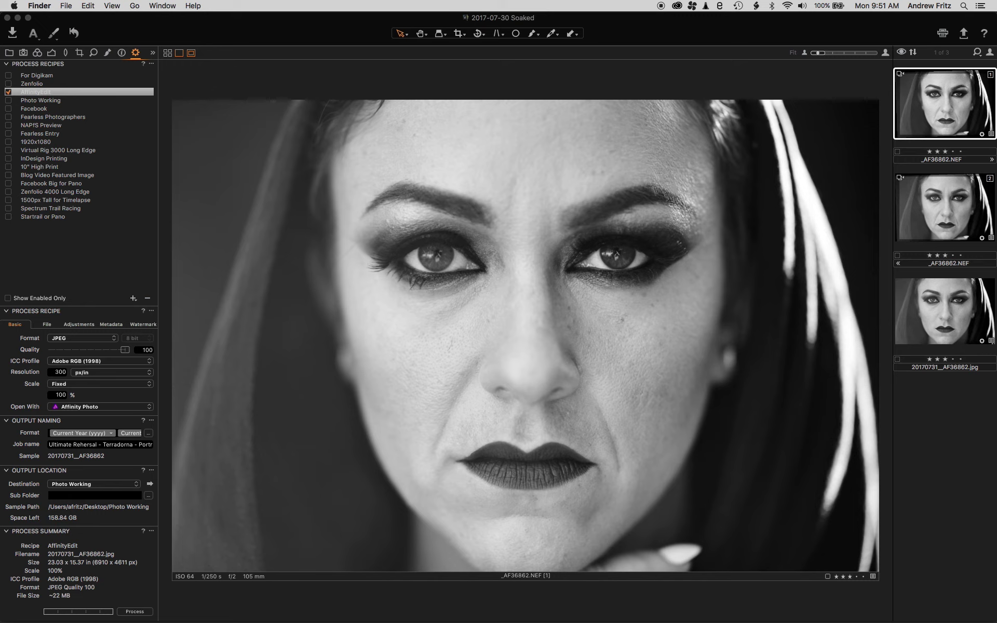
{"action": "left_click_drag", "start_coordinate": [996, 419], "coordinate": [890, 271]}
{"action": "left_click", "coordinate": [366, 168]}
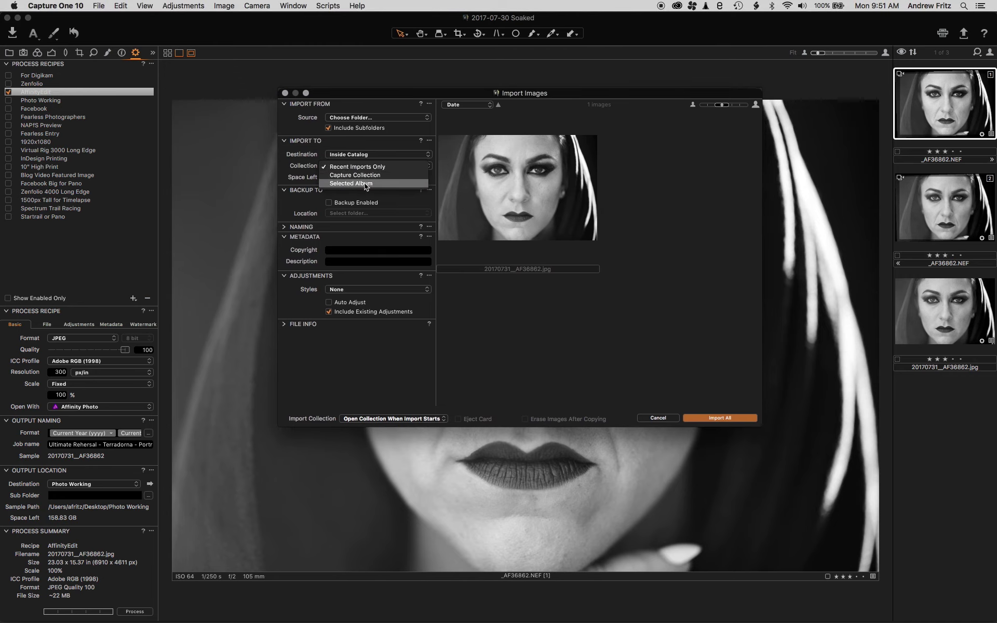
{"action": "left_click", "coordinate": [365, 183]}
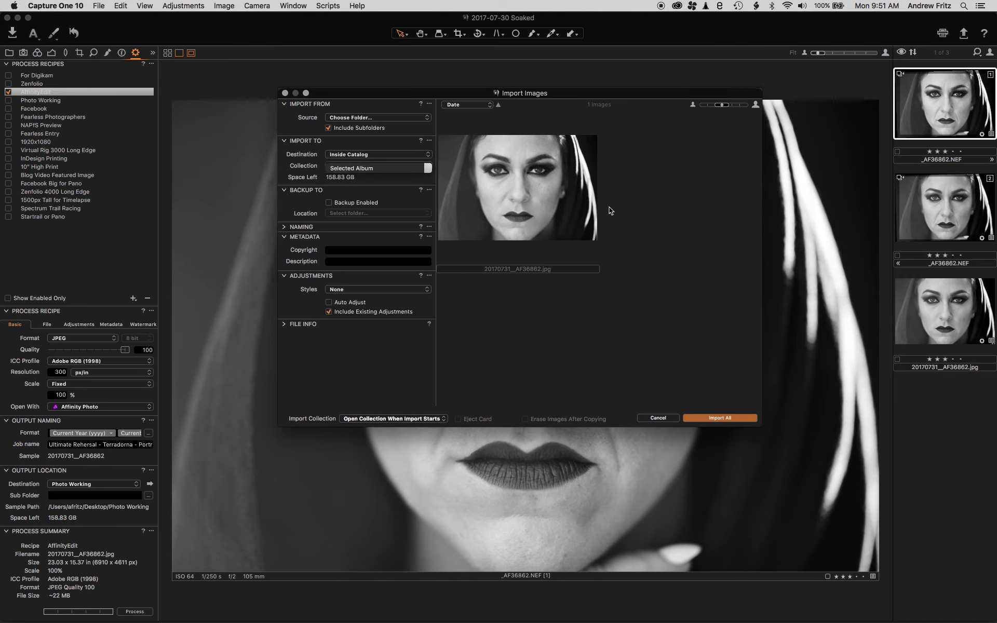
{"action": "left_click", "coordinate": [719, 419]}
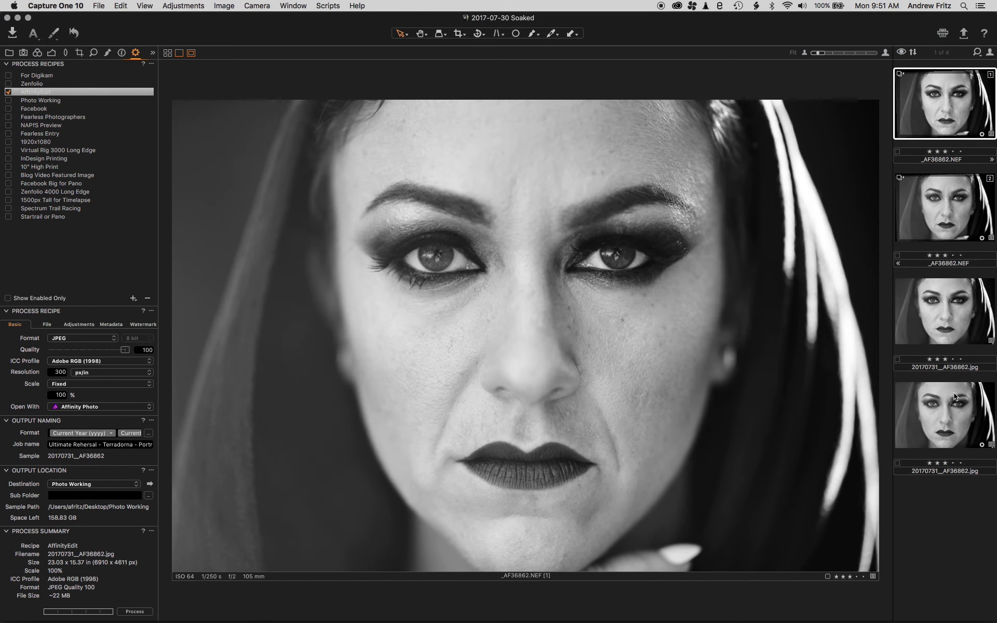
- Compare the newly imported retouched JPEG with the other 20170731__AF36862.jpg and the unretouched _AF36862.NEF in the viewer
{"action": "left_click", "coordinate": [945, 420]}
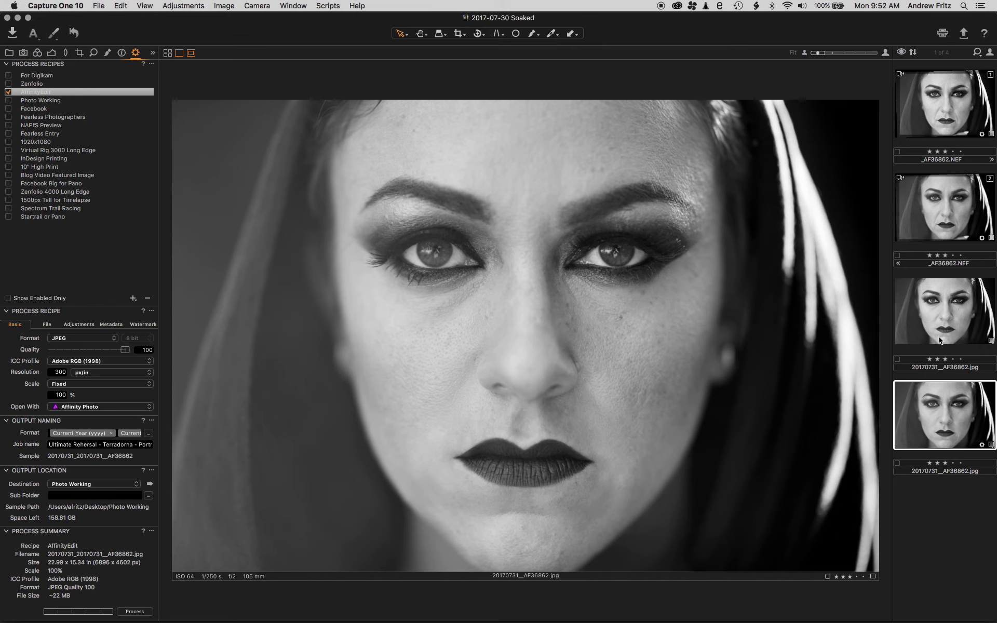
{"action": "left_click", "coordinate": [940, 340]}
{"action": "left_click", "coordinate": [939, 418]}
{"action": "left_click", "coordinate": [949, 326]}
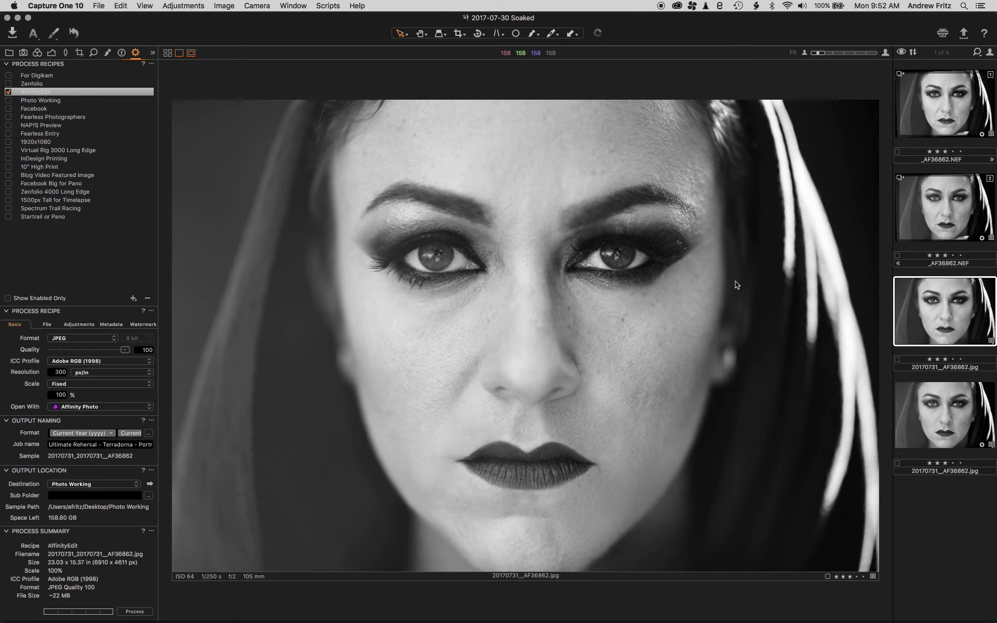
{"action": "left_click", "coordinate": [931, 117]}
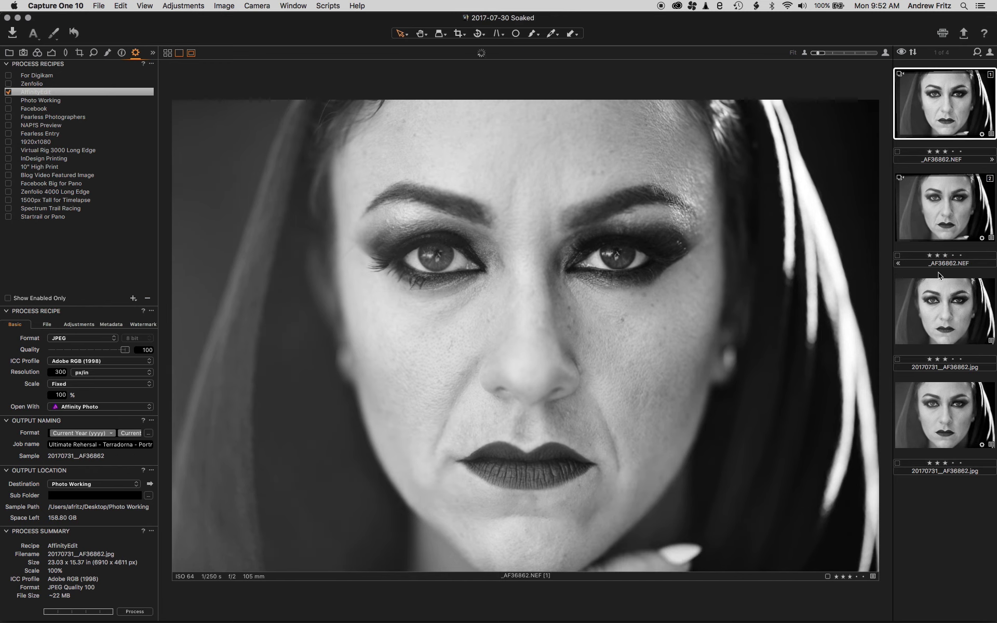
{"action": "left_click", "coordinate": [941, 340]}
{"action": "left_click", "coordinate": [943, 100]}
{"action": "left_click", "coordinate": [917, 323]}
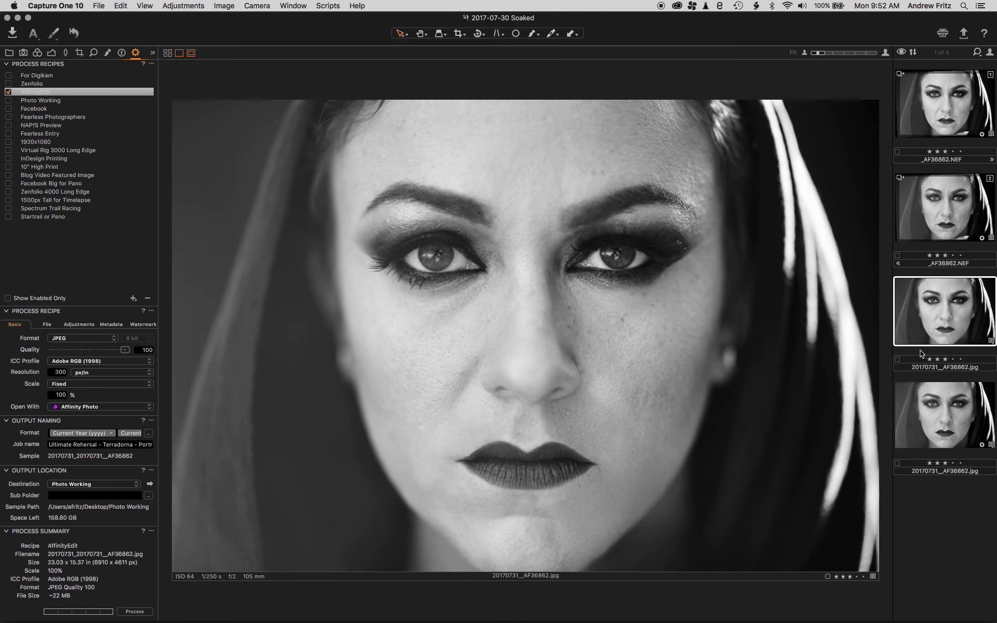
{"action": "left_click", "coordinate": [970, 397]}
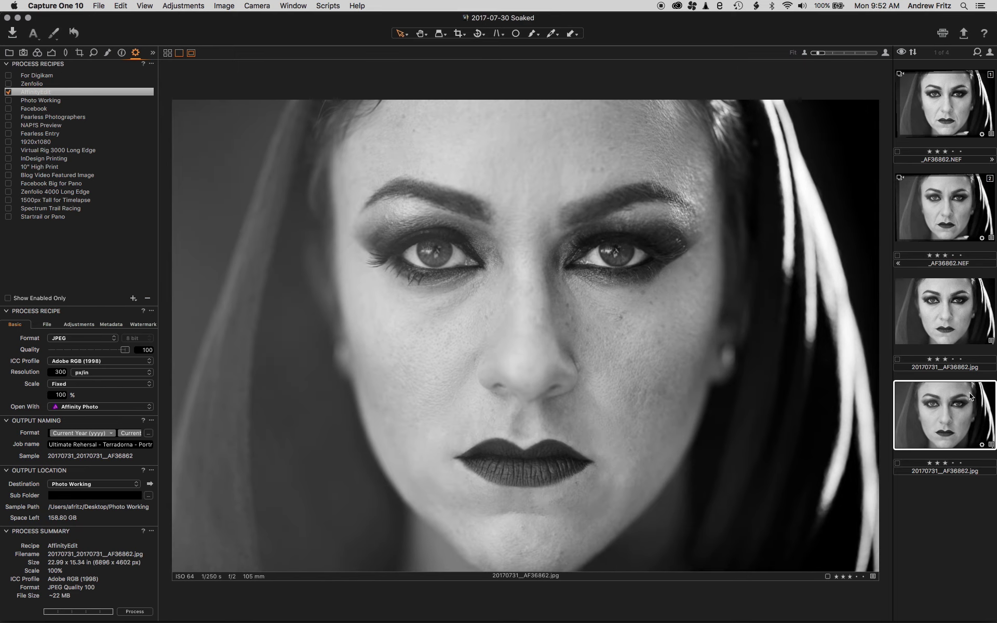
{"action": "left_click", "coordinate": [952, 311]}
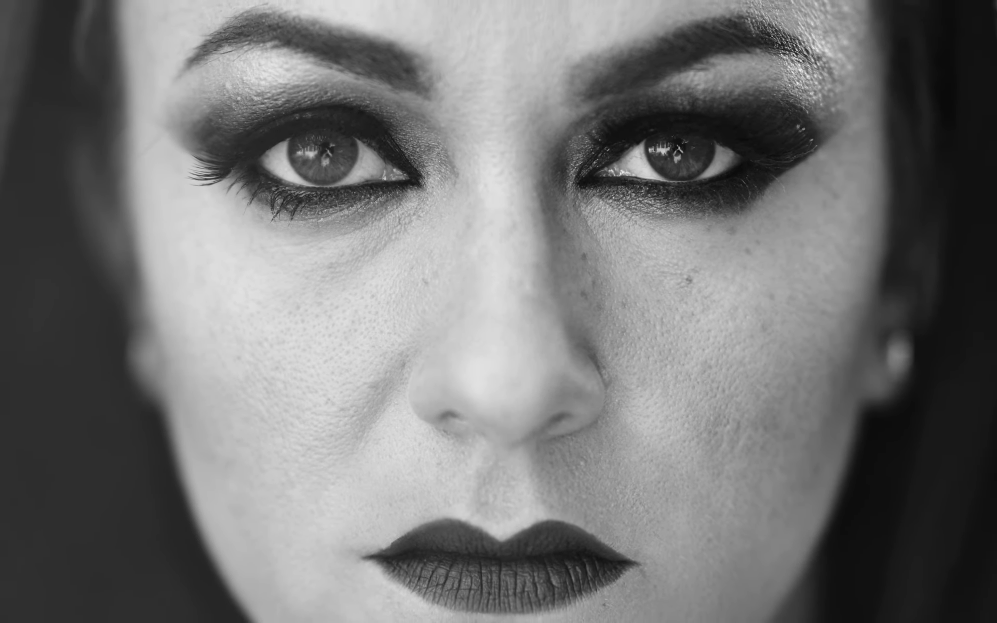